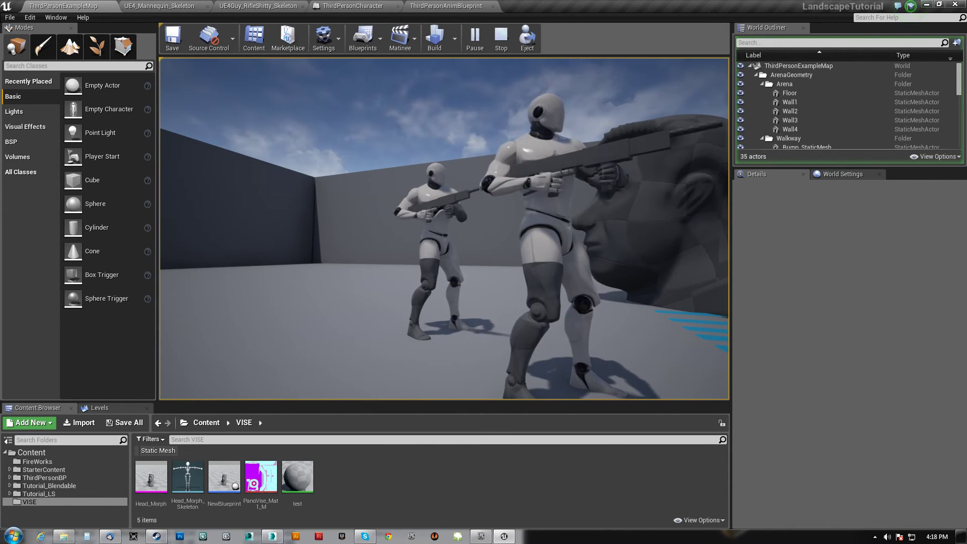
Step: Playtest the ThirdPersonExampleMap by running the rifle character around the arena, and end the play session
key("w")
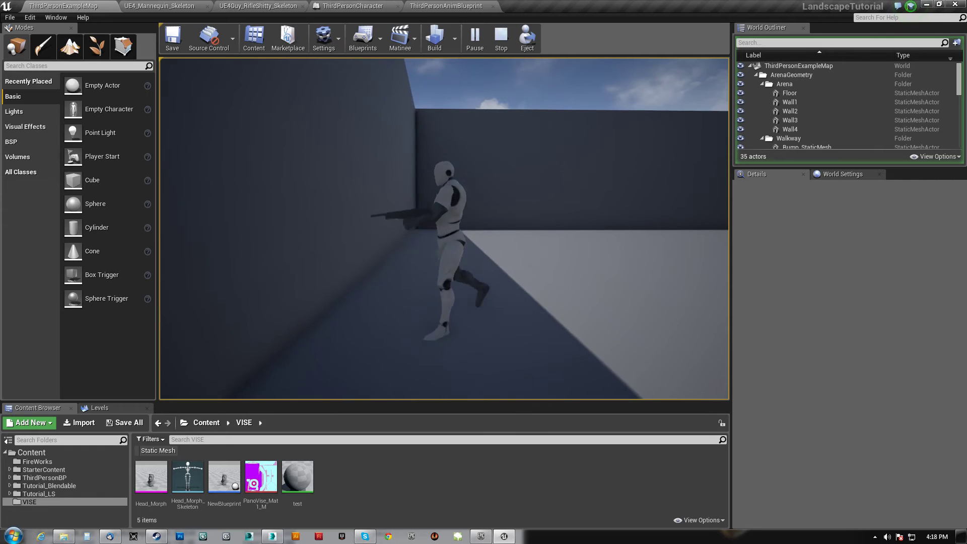
key("d")
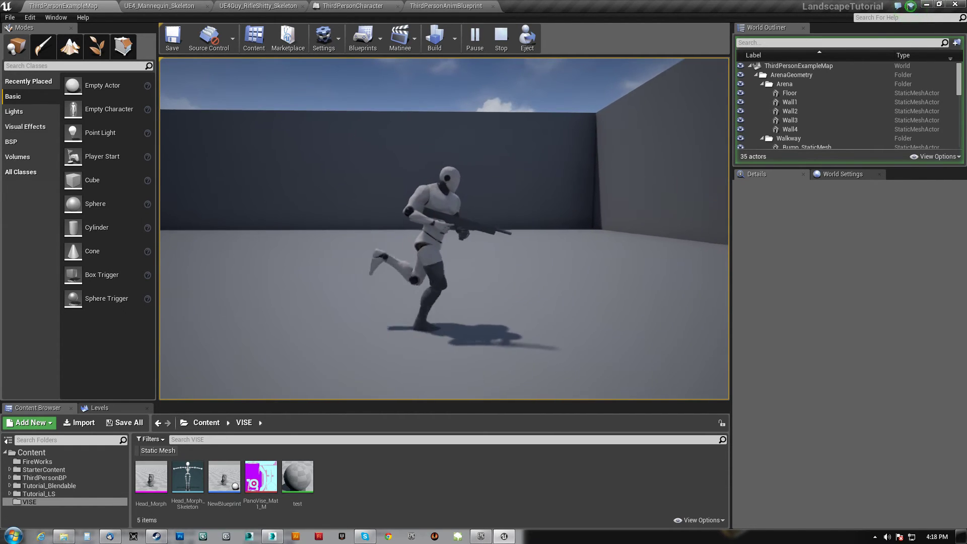
key("a")
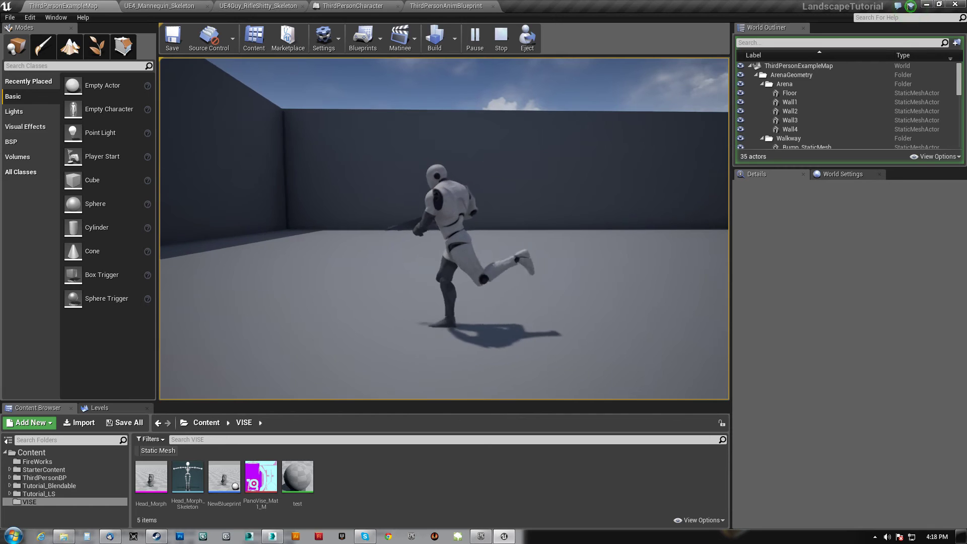
key("d")
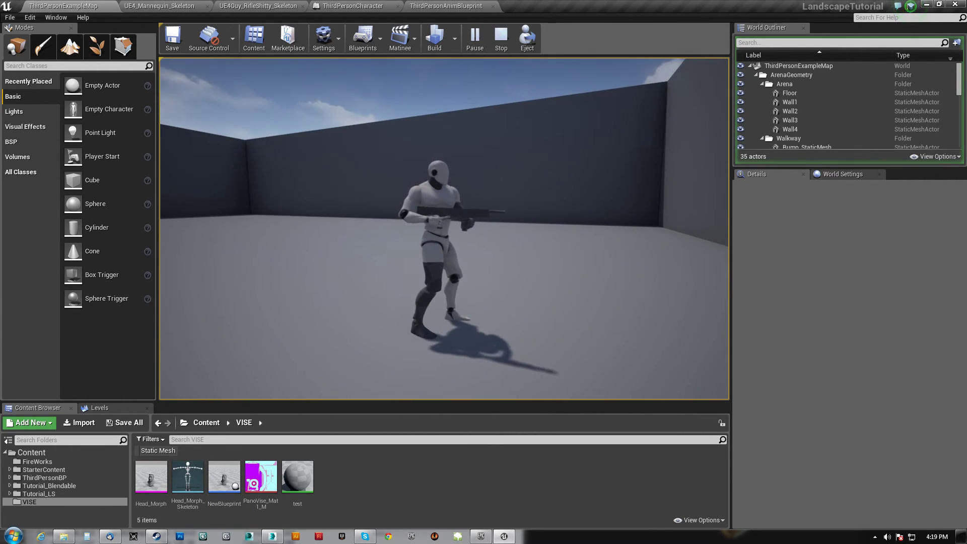
key("w")
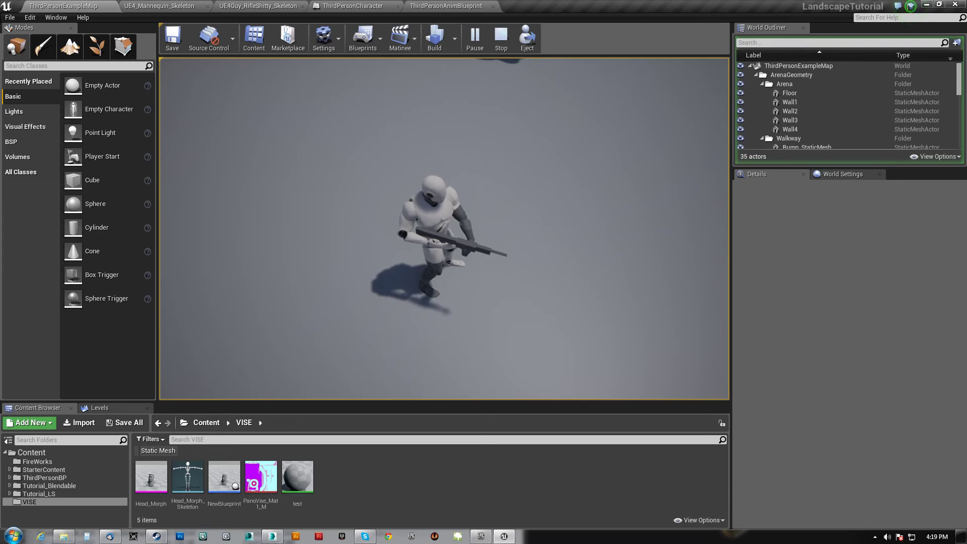
key("Escape")
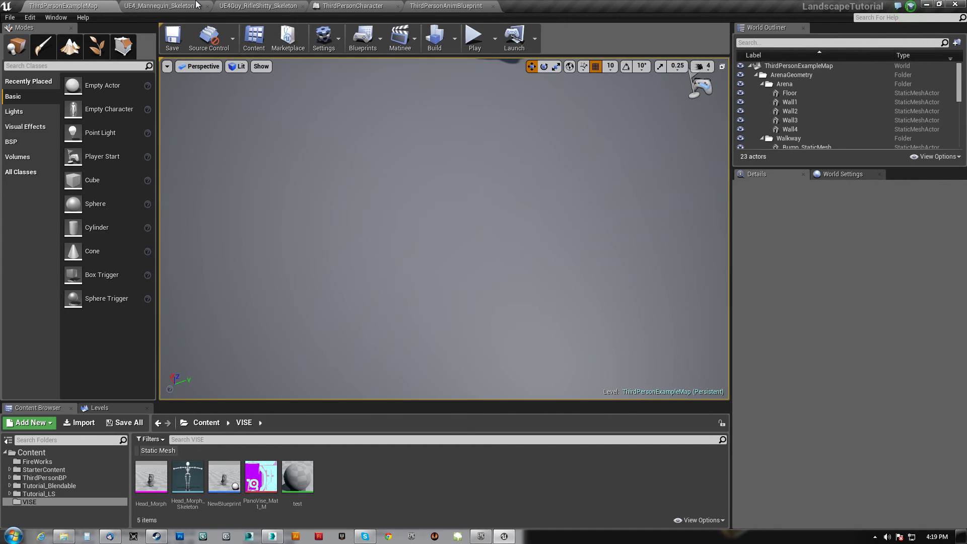
Step: Open the UE4Guy_RifleShitty skeletal mesh from the ThirdPersonBP/Character/Mesh folder
left_click(191, 6)
left_click(64, 6)
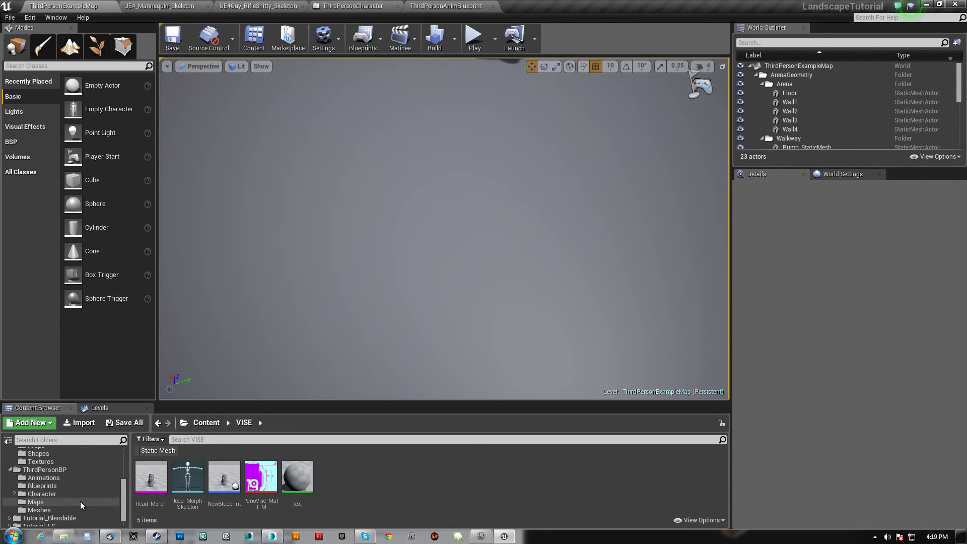
left_click(24, 493)
left_click(31, 501)
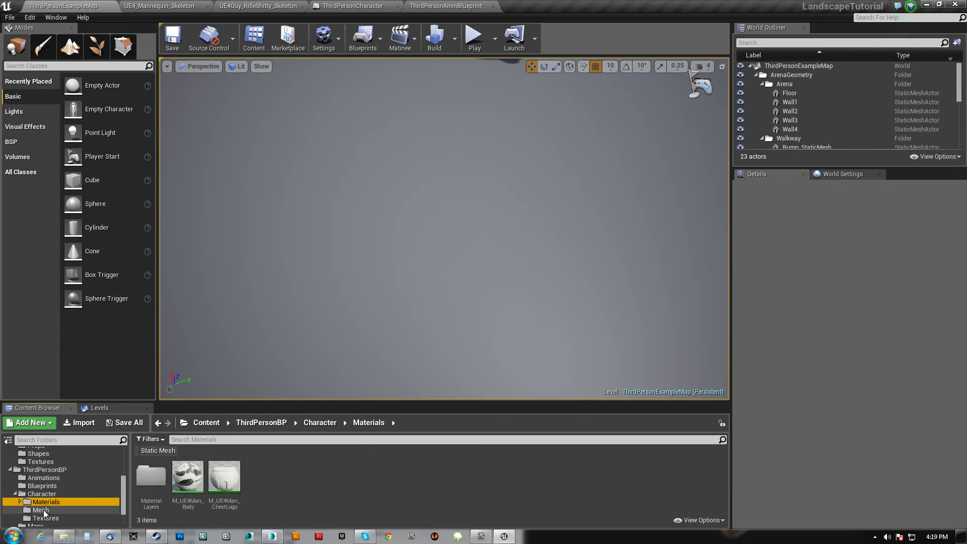
left_click(31, 509)
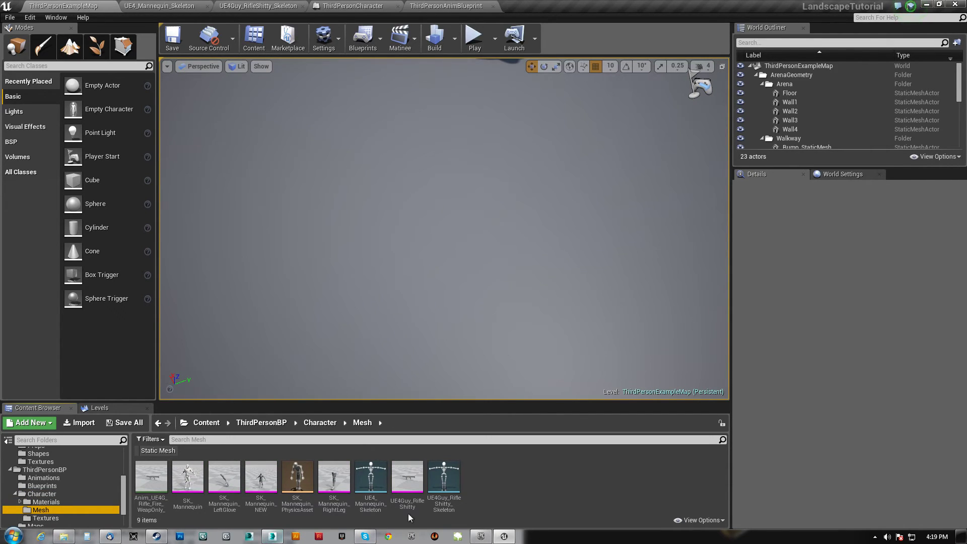
double_click(408, 475)
right_click_drag(531, 282, 426, 281)
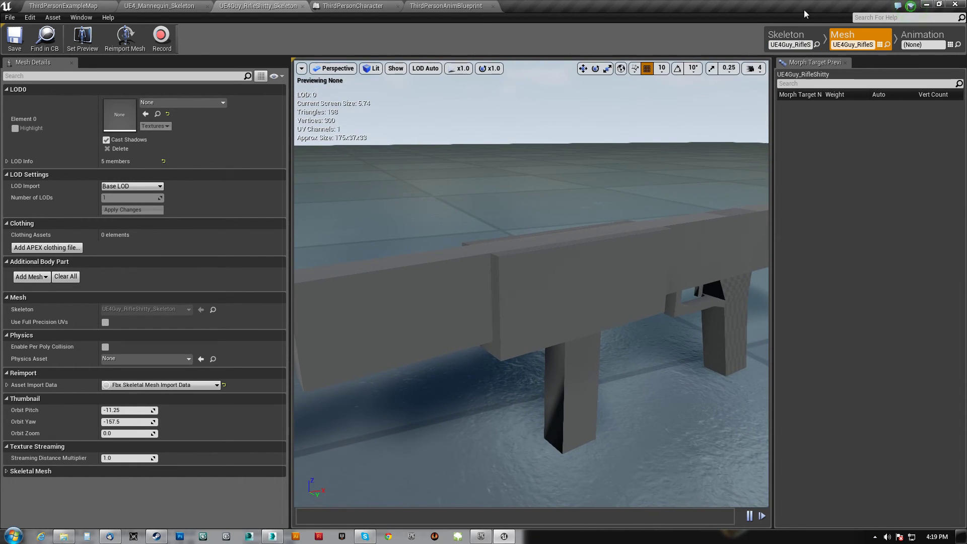
Step: Add a socket named ShellEjectionSocket to the b_Slide bone in the rifle's skeleton
left_click(794, 35)
right_click_drag(529, 282, 503, 302)
left_click(38, 127)
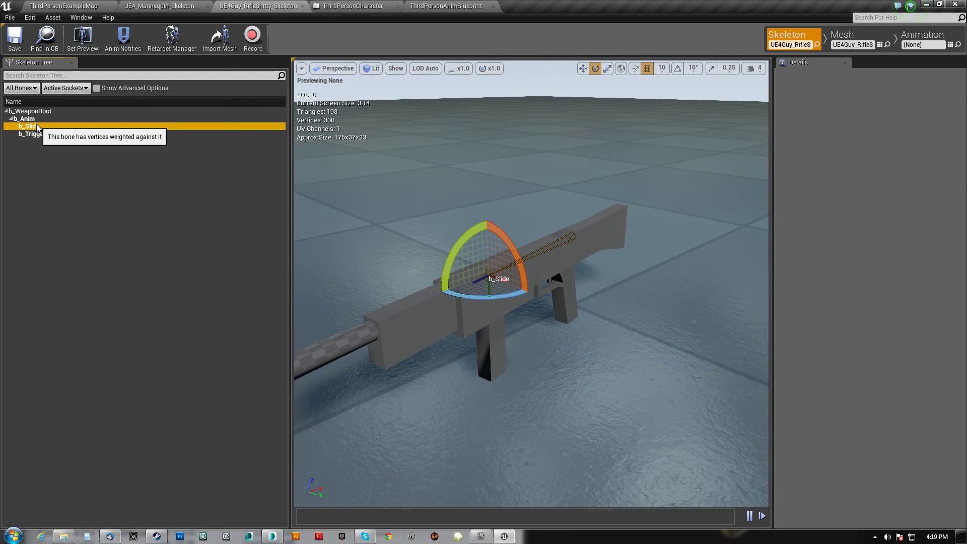
right_click(37, 127)
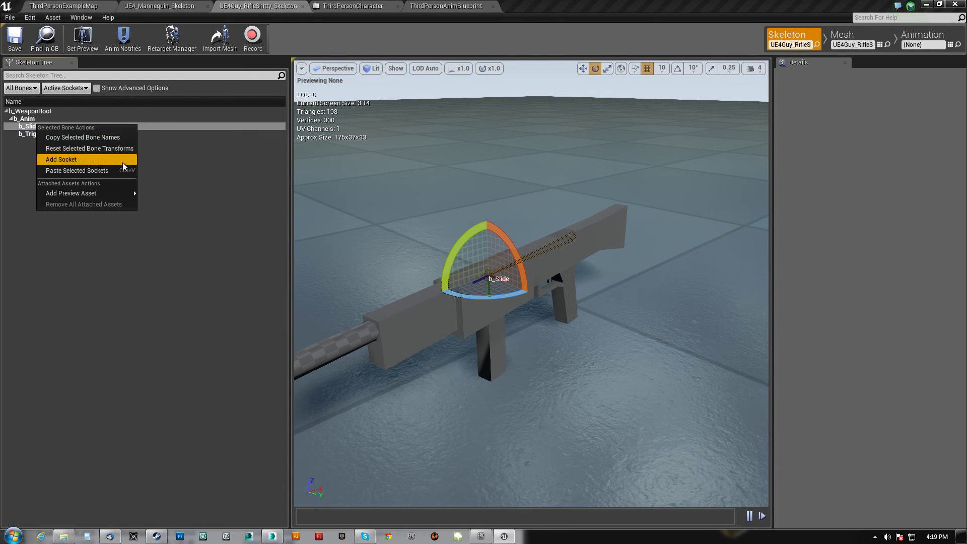
left_click(70, 159)
type("ShellEjectionSocket")
key("Return")
Step: Rotate ShellEjectionSocket on the rifle to orient its axes for shell ejection, with 10° rotation snapping turned on
right_click_drag(453, 227, 504, 177)
right_click_drag(503, 282, 612, 224)
key("w")
key("s")
key("a")
key("d")
key("a")
mouse_move(510, 305)
right_mouse_down()
mouse_move(534, 318)
mouse_move(507, 319)
right_mouse_up()
key("s")
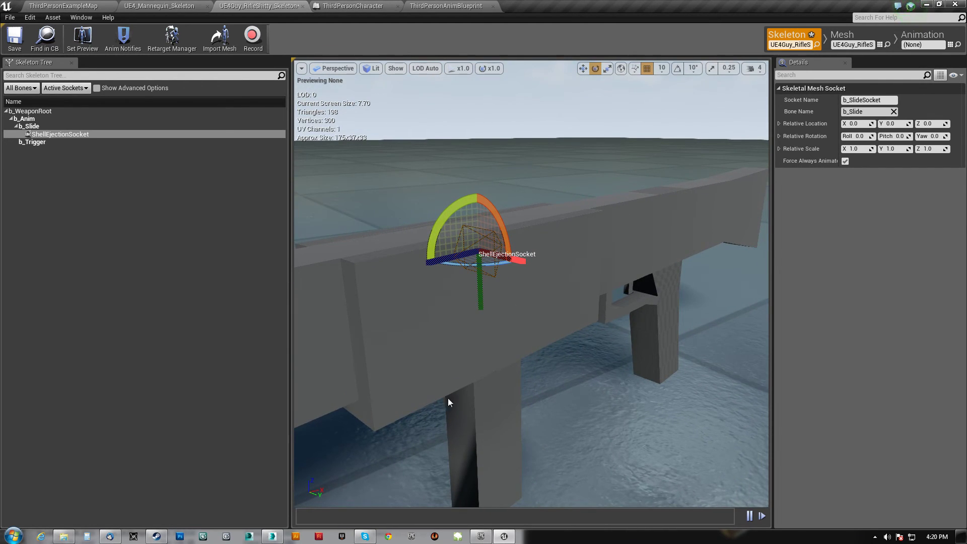
mouse_move(313, 476)
right_mouse_down()
mouse_move(332, 471)
mouse_move(322, 474)
right_mouse_up()
right_click_drag(416, 355, 417, 355)
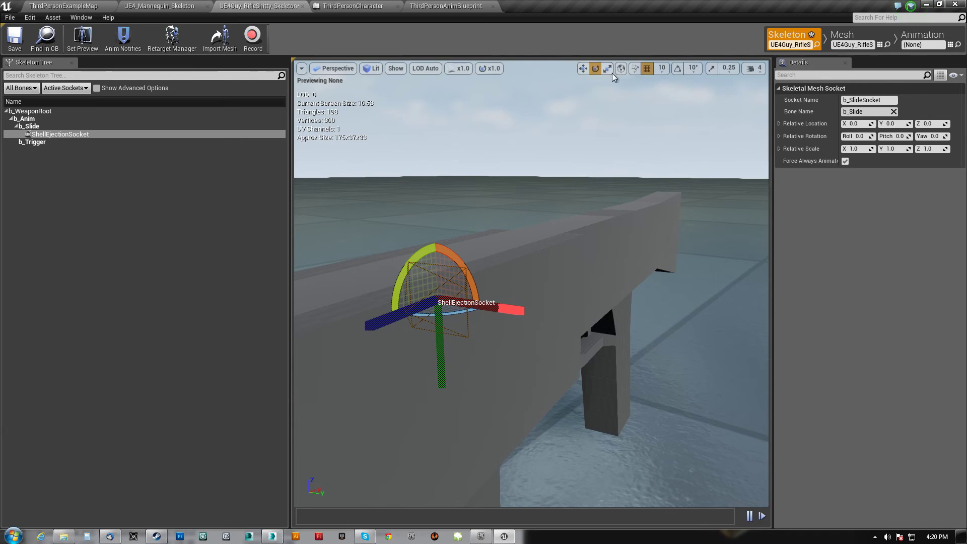
left_click(678, 68)
left_click_drag(401, 273, 461, 283)
left_click_drag(379, 297, 404, 302)
left_click_drag(507, 352, 418, 367, "alt")
right_click_drag(483, 302, 481, 356)
left_click_drag(437, 333, 451, 346)
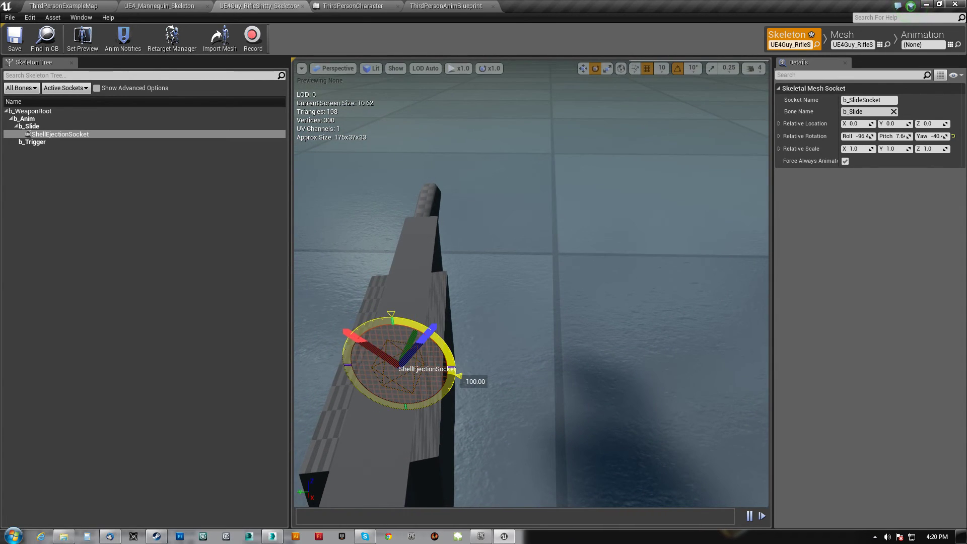
right_click_drag(426, 333, 607, 272)
Step: Create a particle system named FX_ShellEject in the level project's Character/Mesh folder and open it for editing
left_click(83, 7)
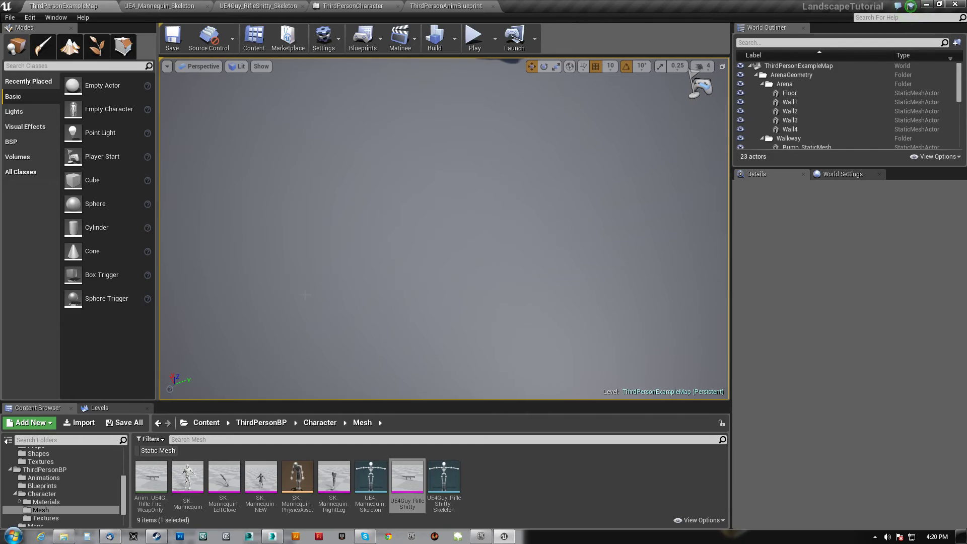
left_click_drag(321, 401, 333, 335)
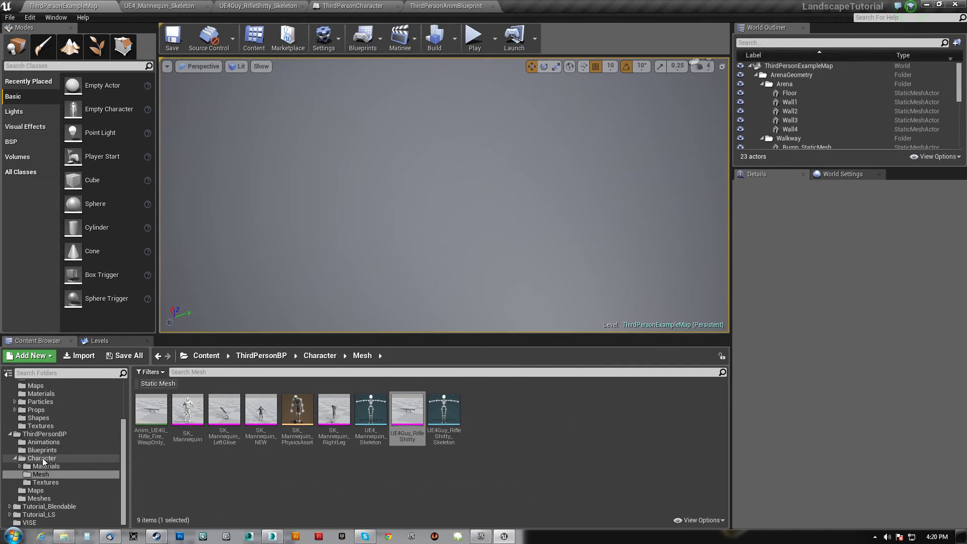
left_click(507, 408)
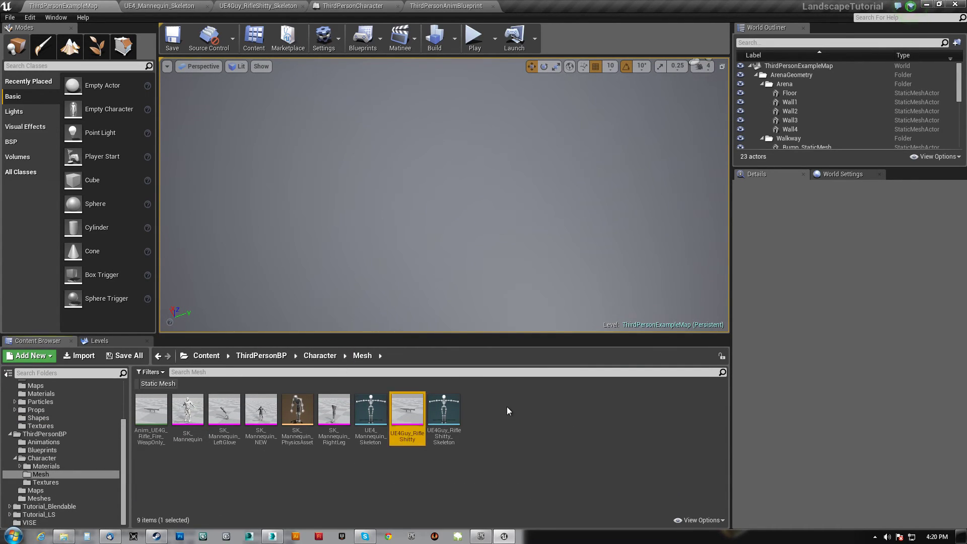
right_click(507, 410)
left_click(549, 293)
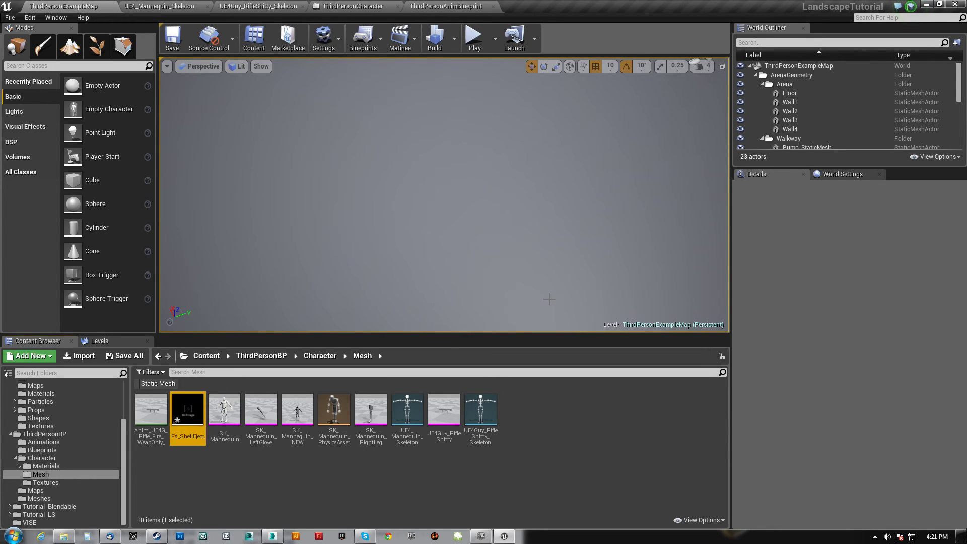
double_click(184, 403)
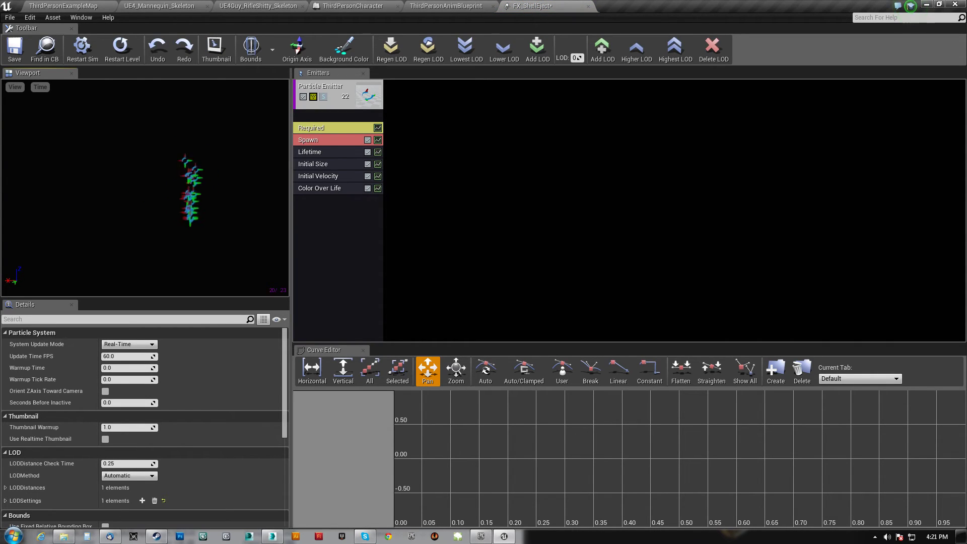
mouse_move(145, 188)
right_mouse_down()
mouse_move(171, 171)
mouse_move(151, 176)
right_mouse_up()
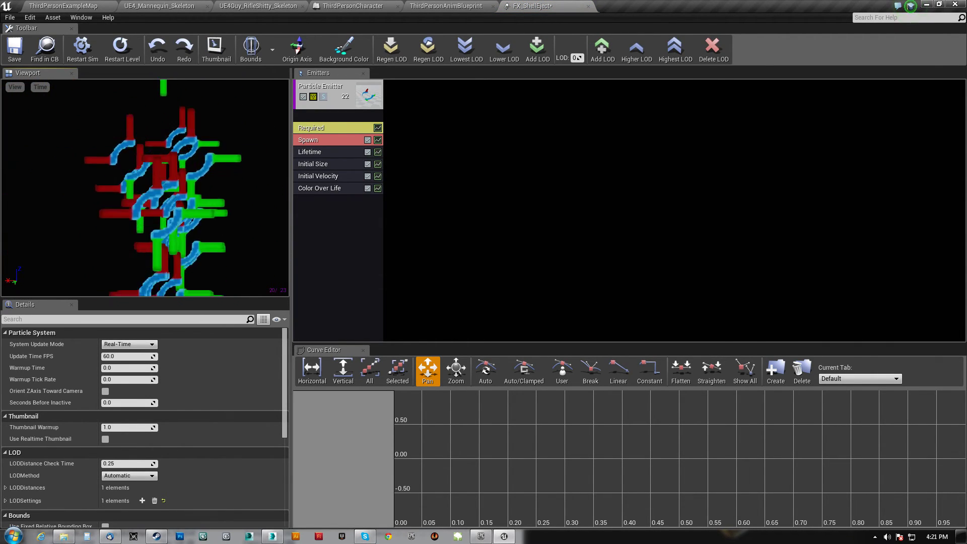
Step: Add a Mesh Data type module to the FX_ShellEject emitter and assign Shape_Pipe from the StarterContent/Shapes folder as its mesh
left_click(75, 6)
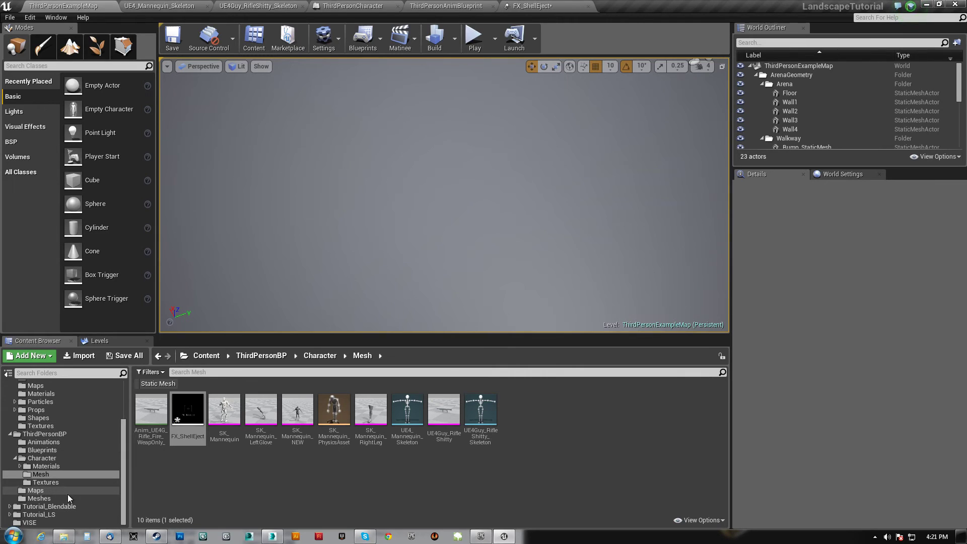
left_click(24, 417)
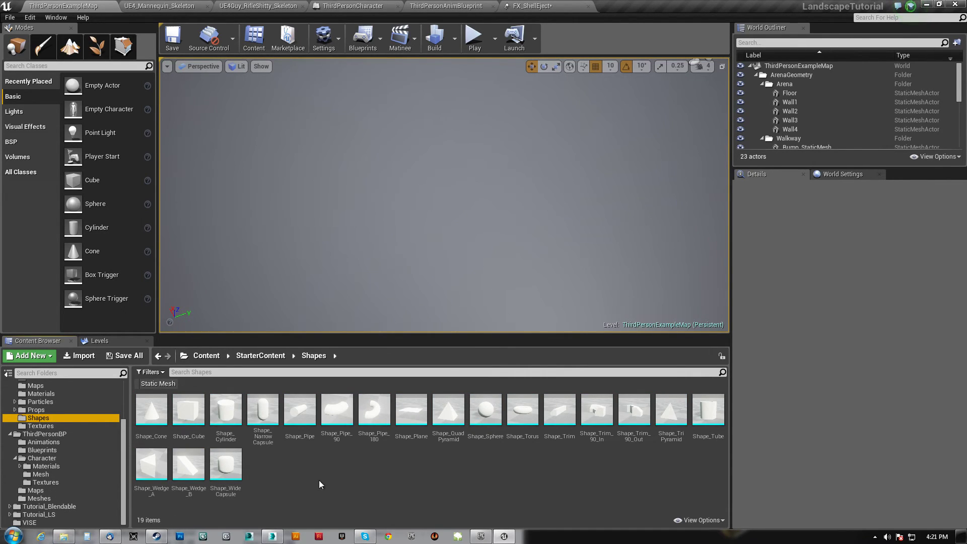
mouse_move(305, 409)
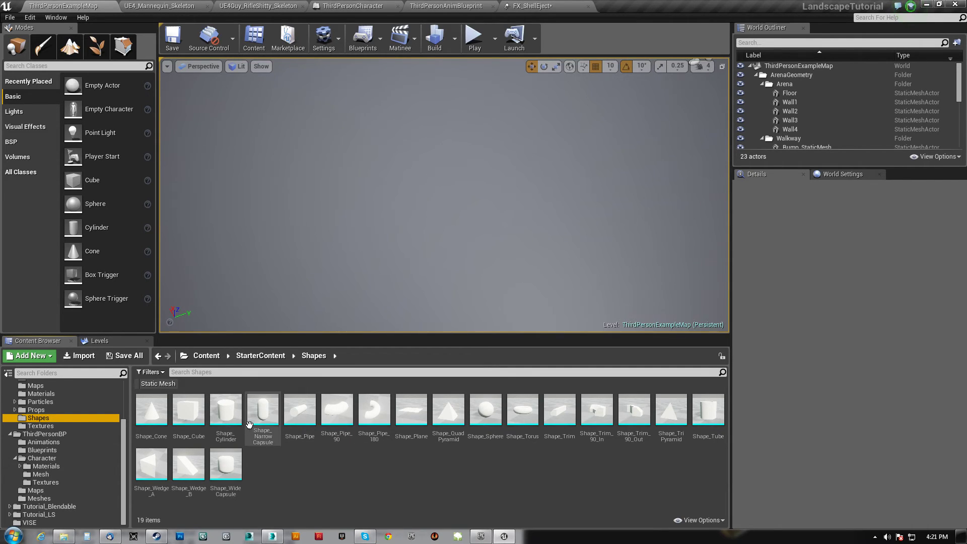
left_click(306, 421)
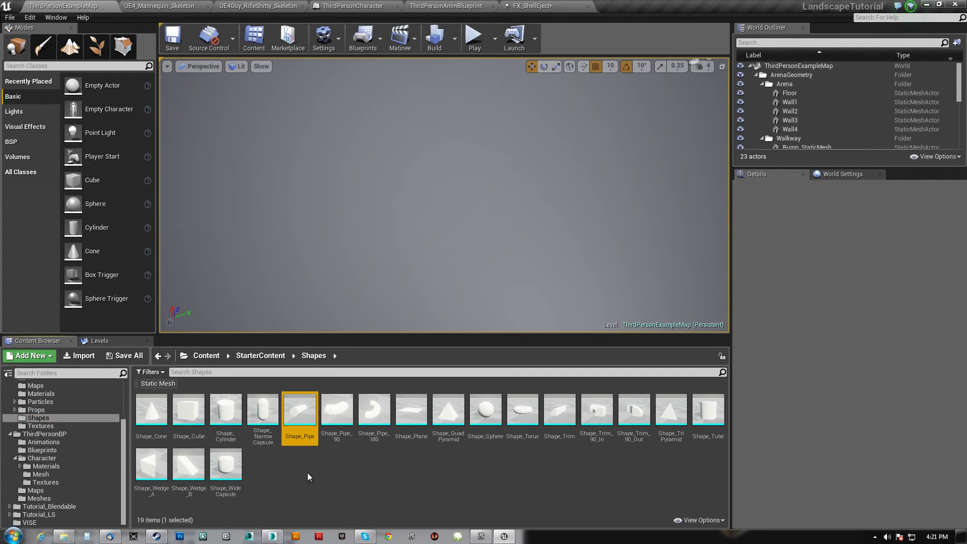
left_click(533, 6)
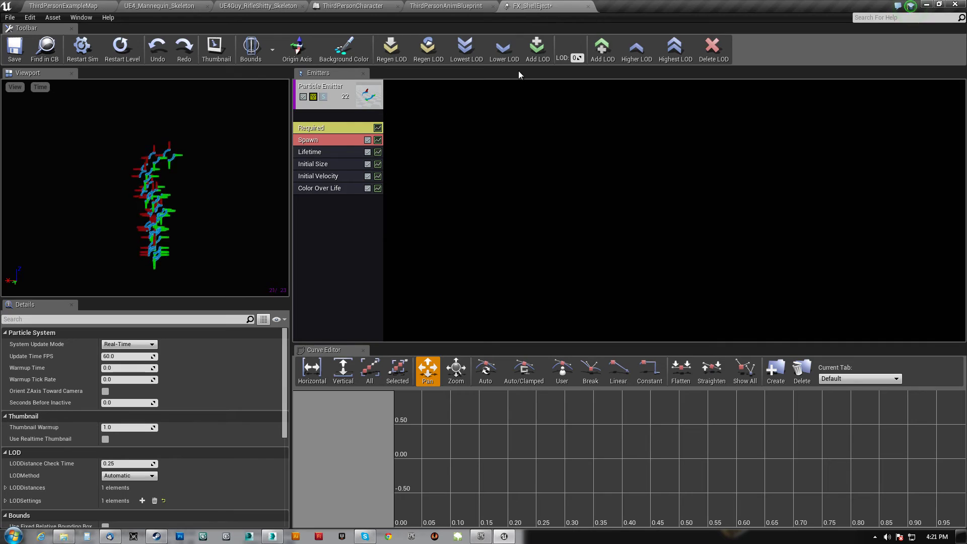
left_click(355, 108)
right_click(338, 119)
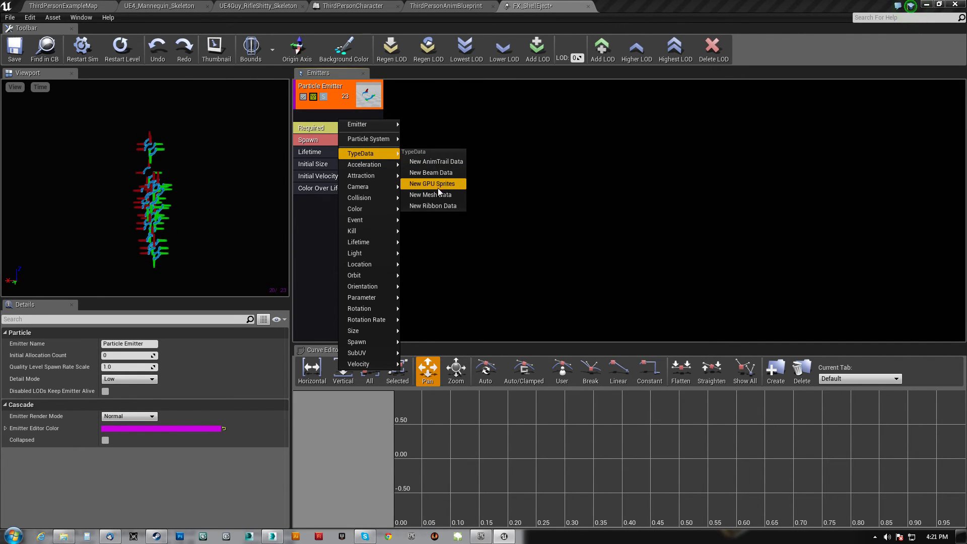
left_click(435, 194)
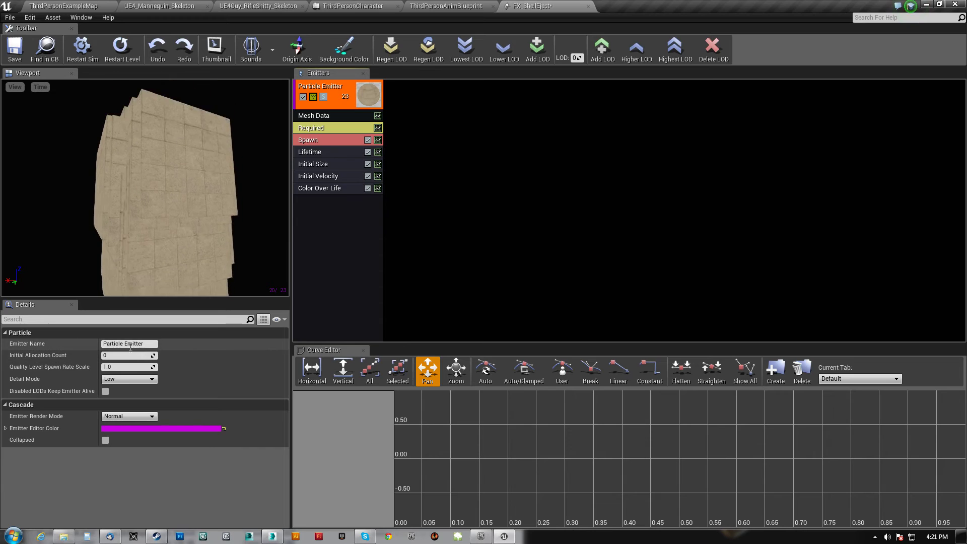
left_click(318, 120)
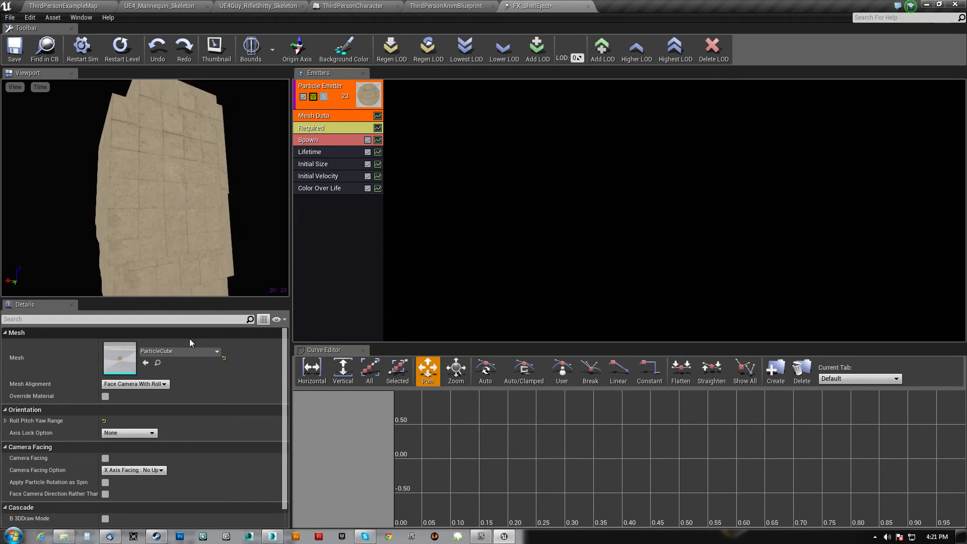
left_click(145, 363)
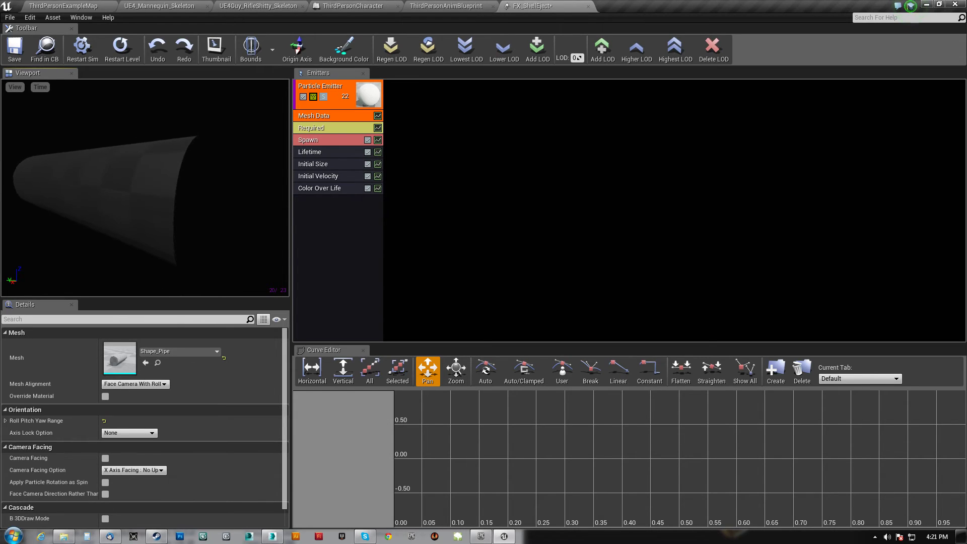
Step: Set the emitter's constant spawn rate to 0 and add a burst entry with Count 1 and Count Low 1
left_click(314, 144)
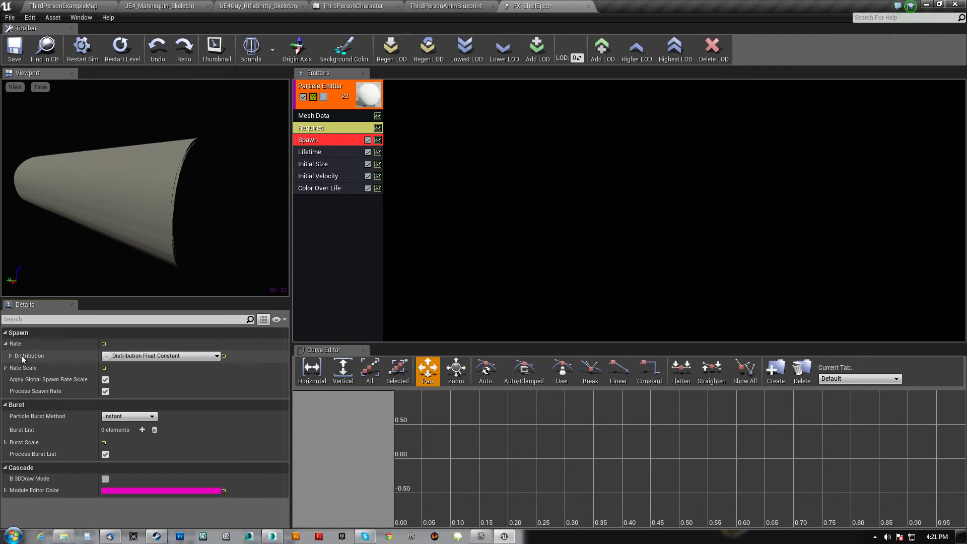
left_click(22, 358)
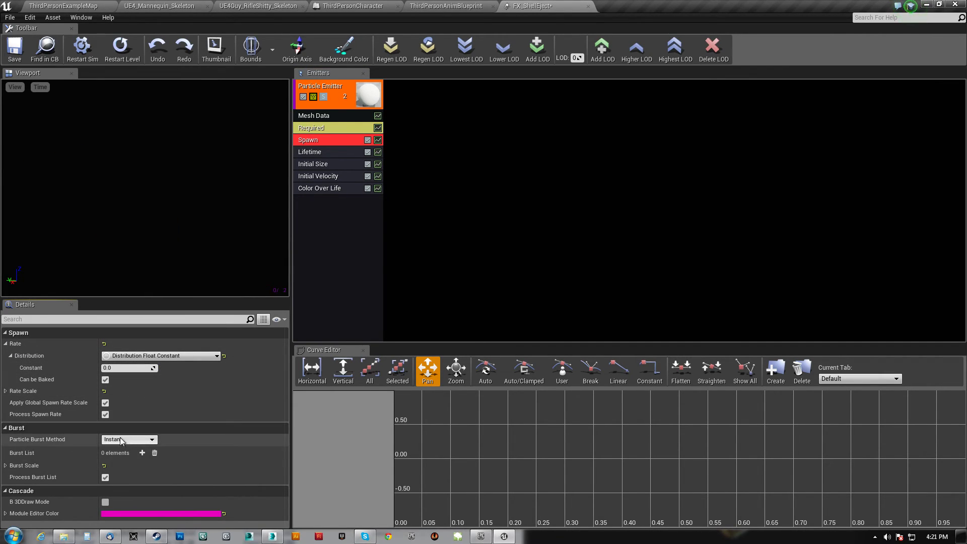
left_click(114, 475)
type("1")
key("Tab")
type("1")
key("Tab")
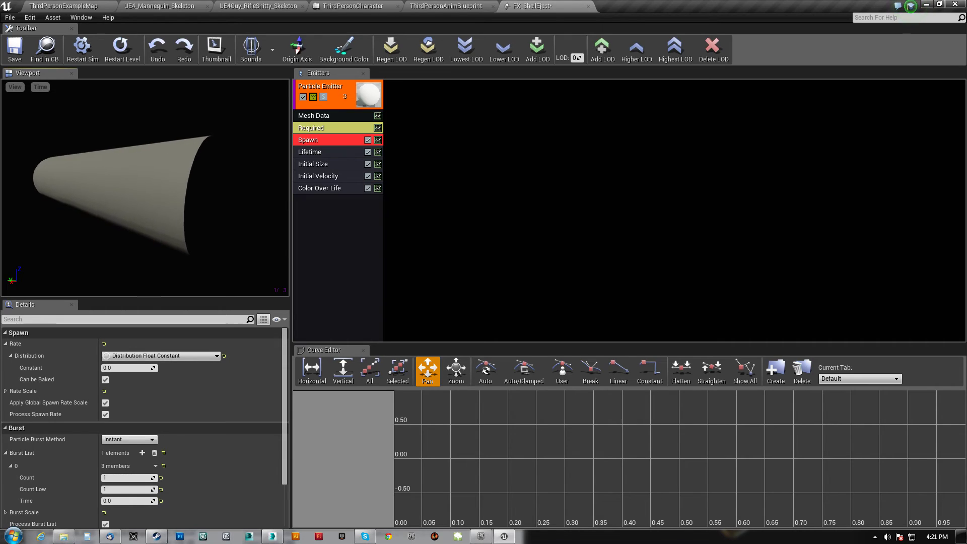
Step: Set the Initial Velocity module's Start Velocity Z to Max 500 and Min 400
left_click(327, 174)
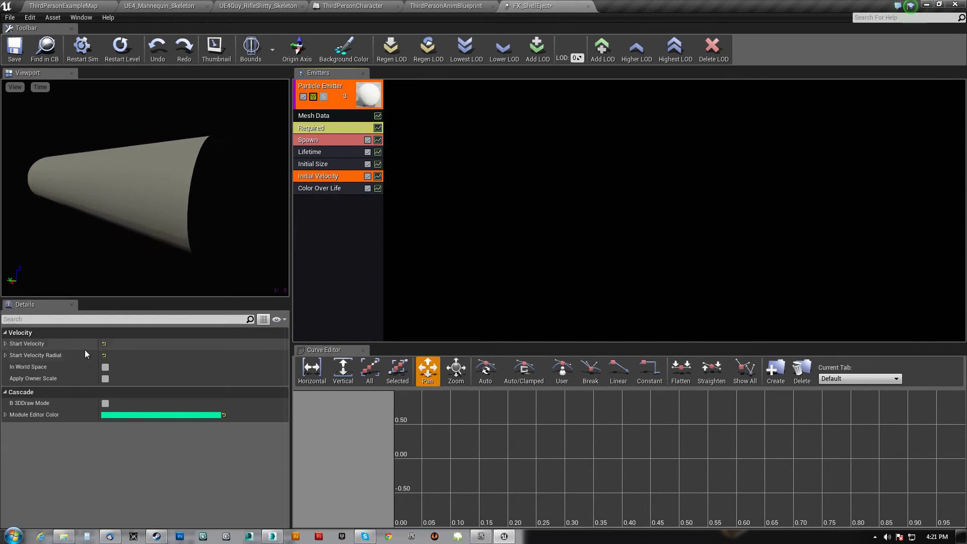
left_click(6, 343)
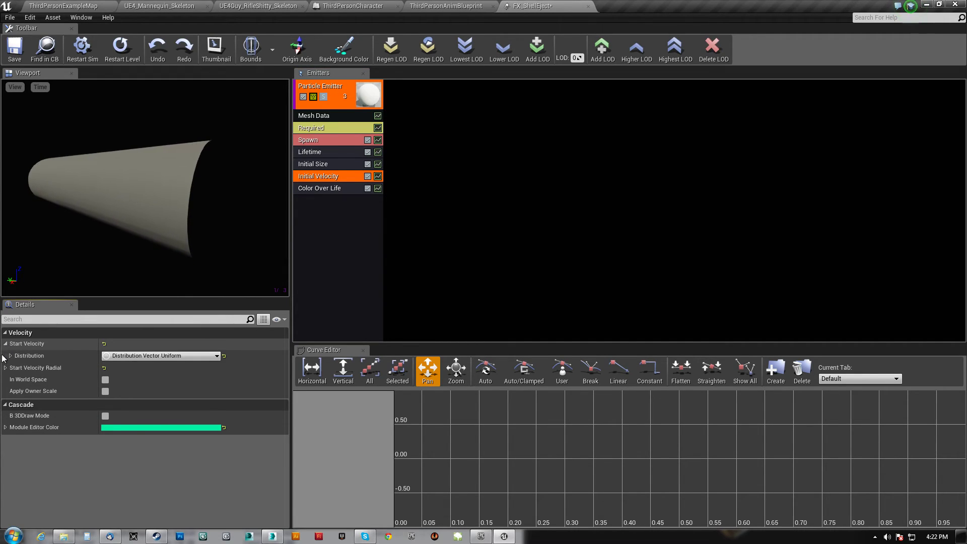
left_click(10, 356)
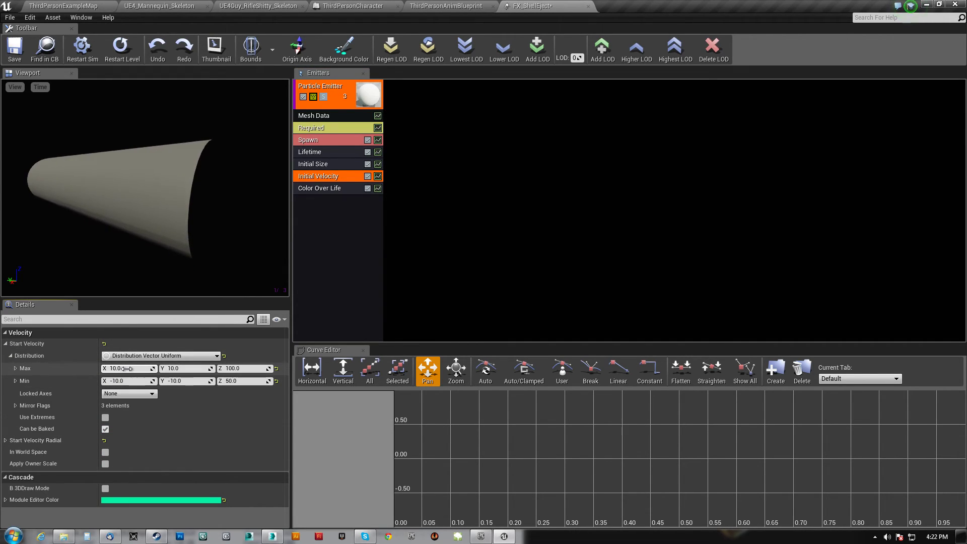
left_click(225, 370)
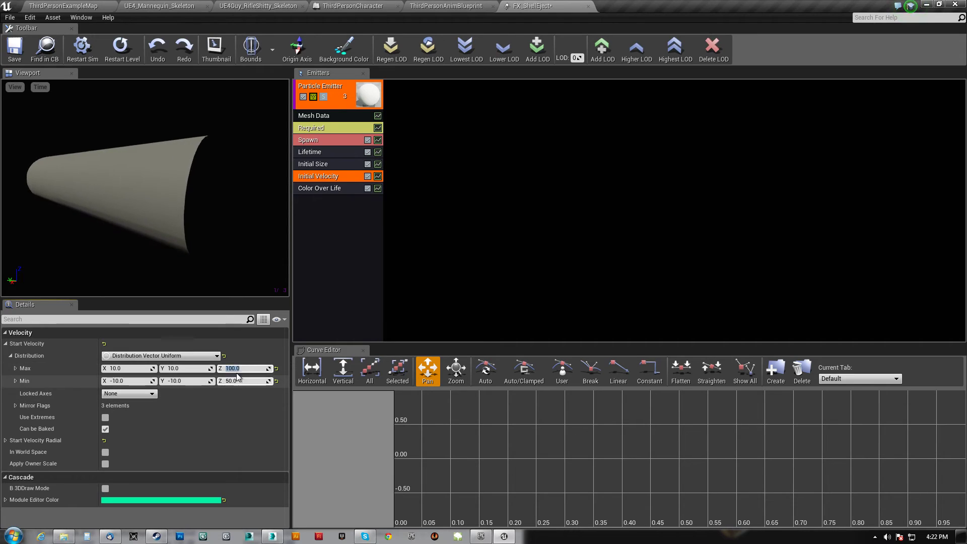
type("50")
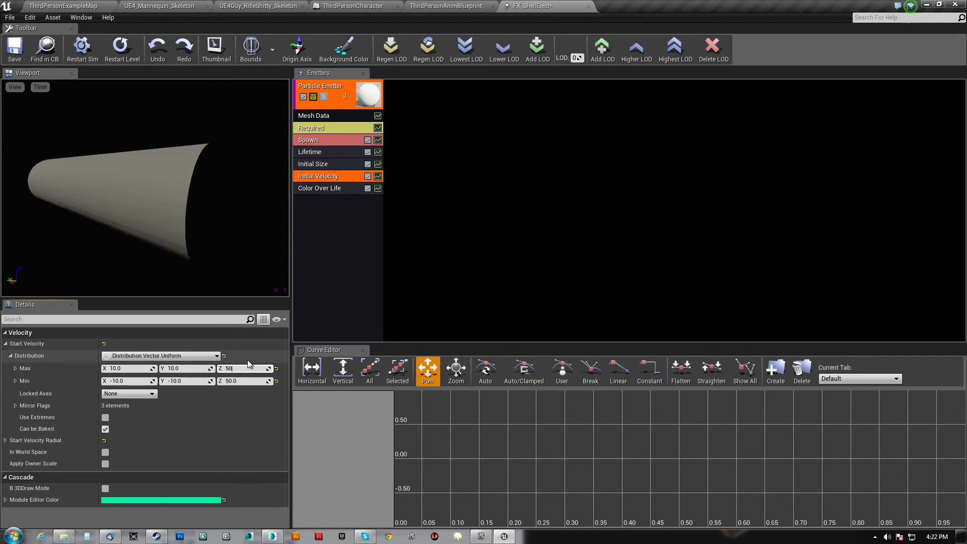
type("0")
key("Tab")
key("Tab")
key("Tab")
type("400")
key("Return")
left_click_drag(226, 232, 223, 267)
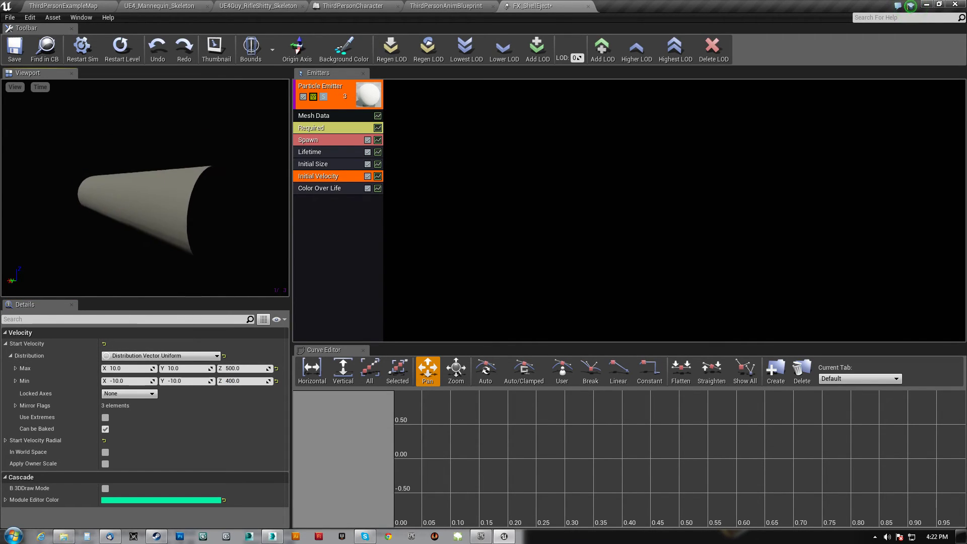
left_click(314, 118)
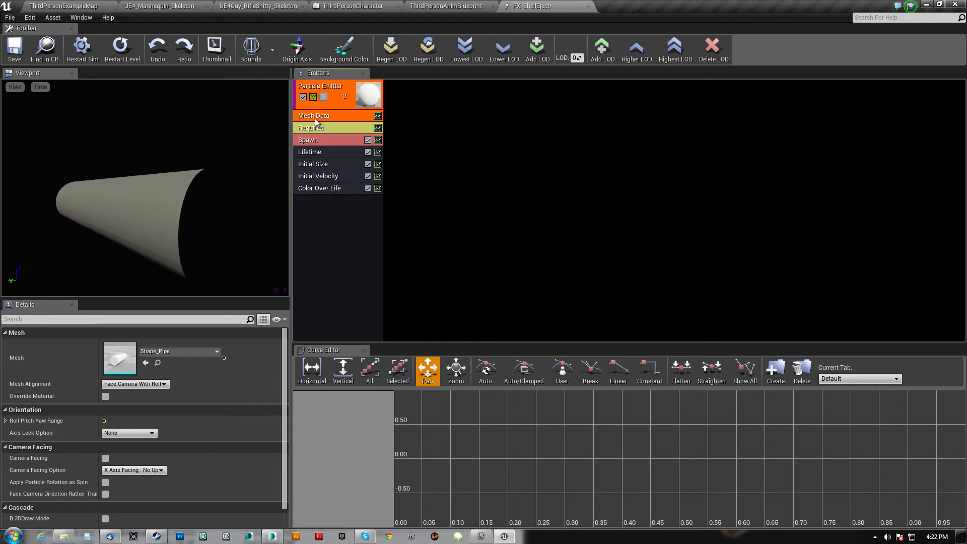
scroll(145, 397, "down", 1)
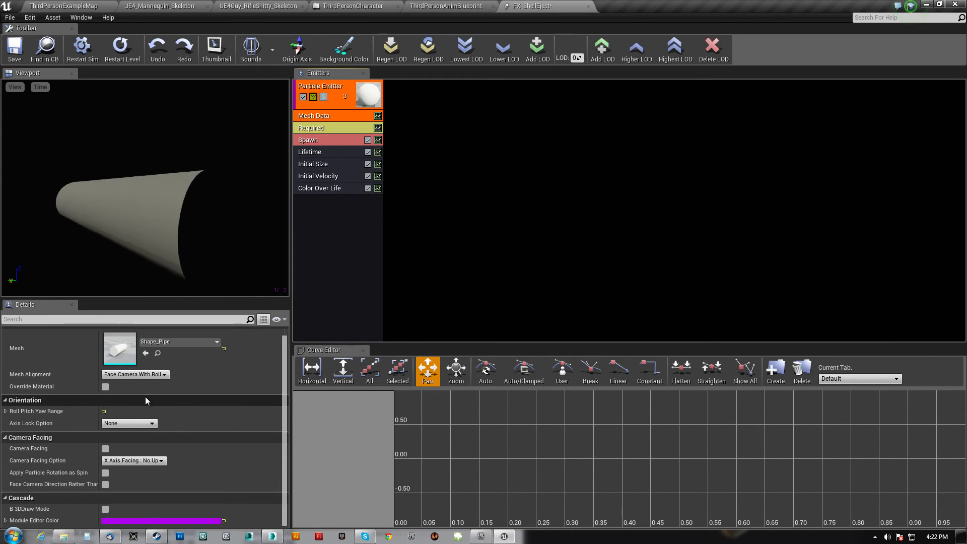
scroll(146, 443, "up", 1)
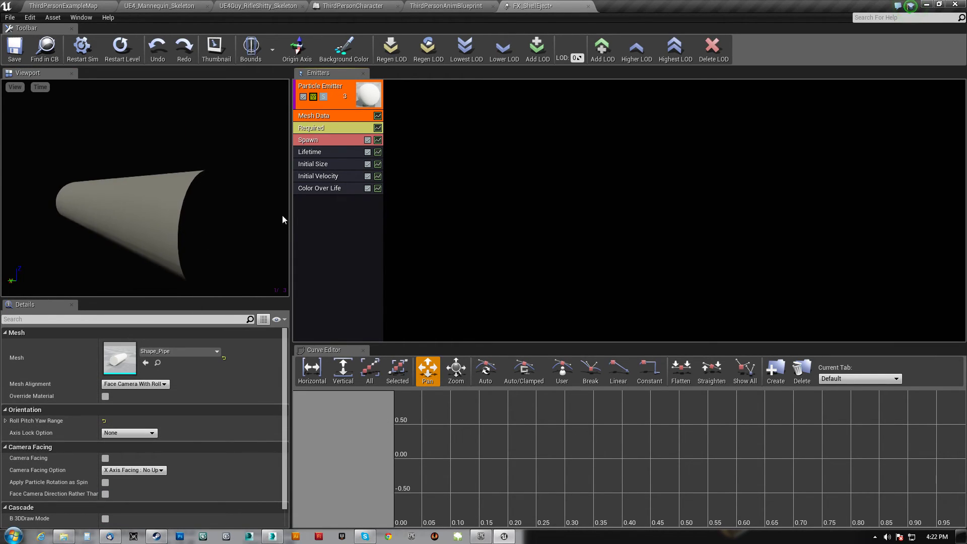
left_click(314, 211)
right_click(313, 209)
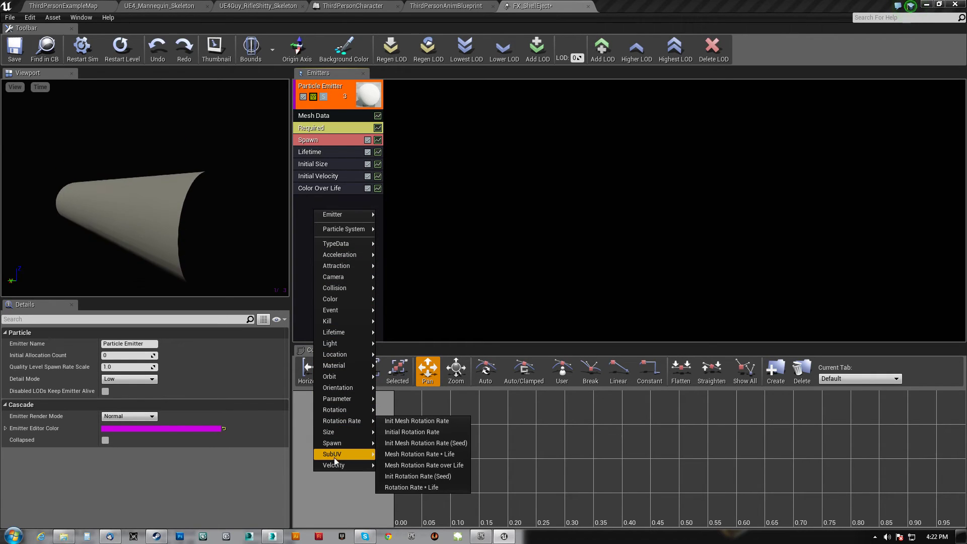
mouse_move(339, 255)
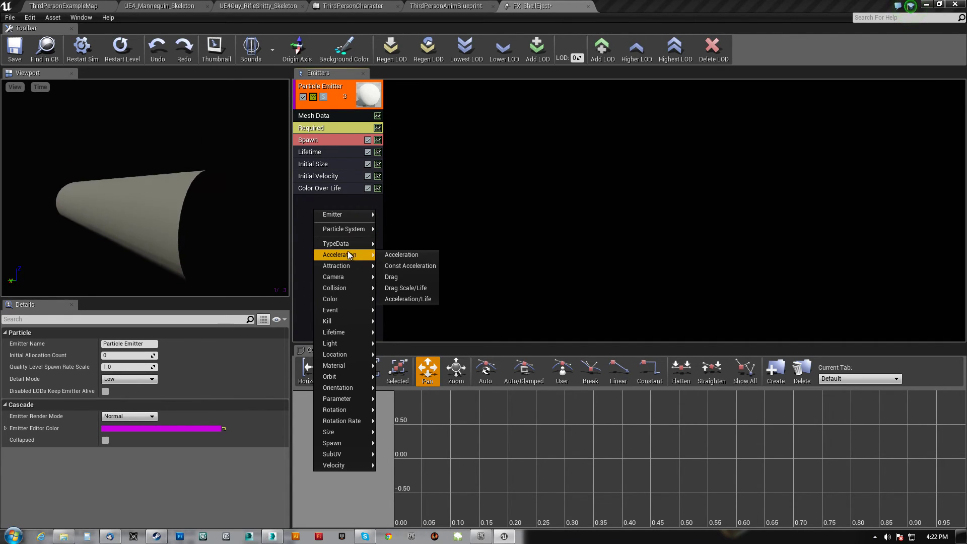
Step: Delete the emitter's Mesh Data module, then add a new one with Shape_Pipe as its mesh
right_click(322, 115)
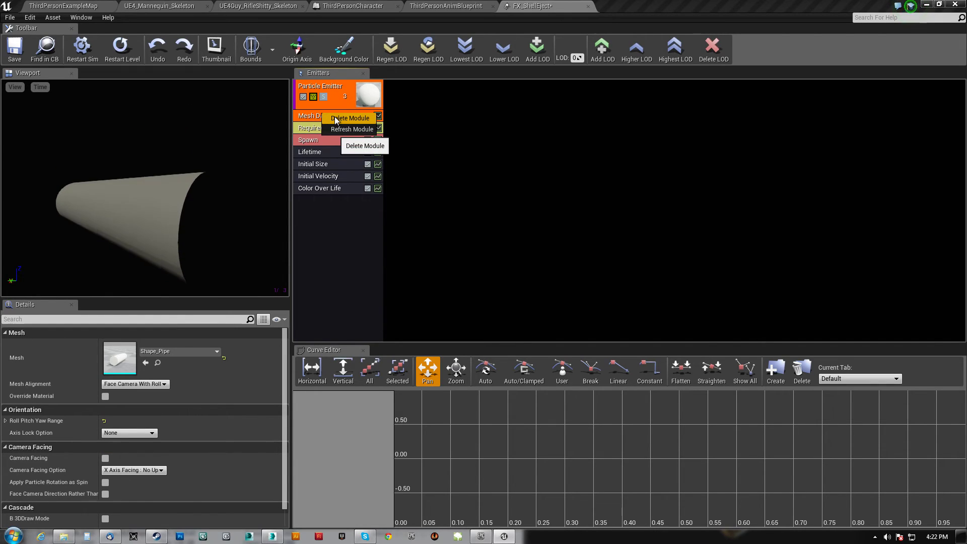
left_click(334, 117)
right_click(326, 116)
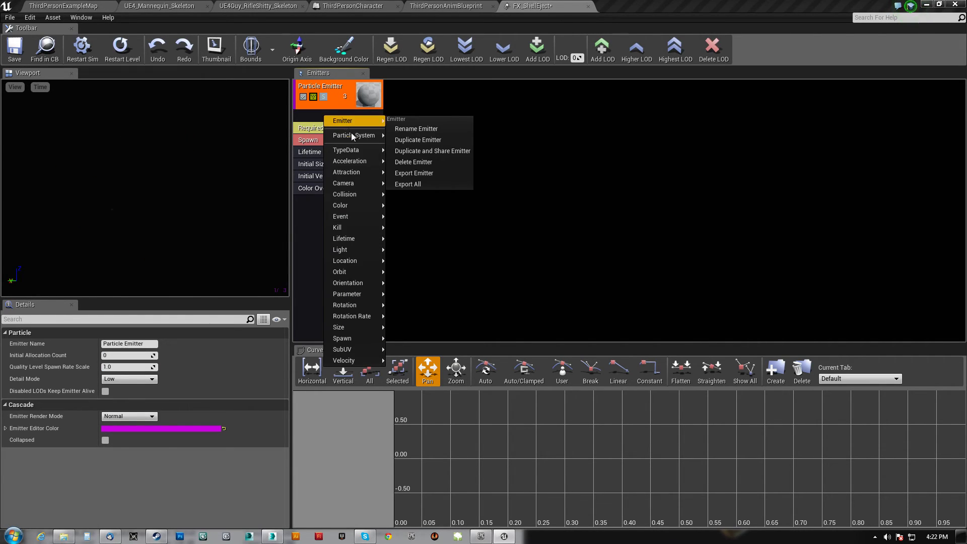
mouse_move(358, 150)
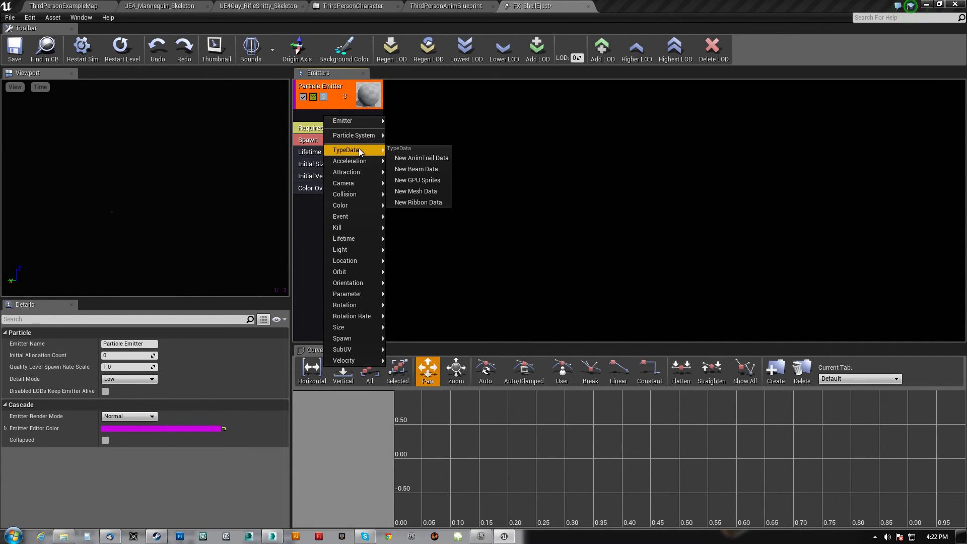
left_click(412, 190)
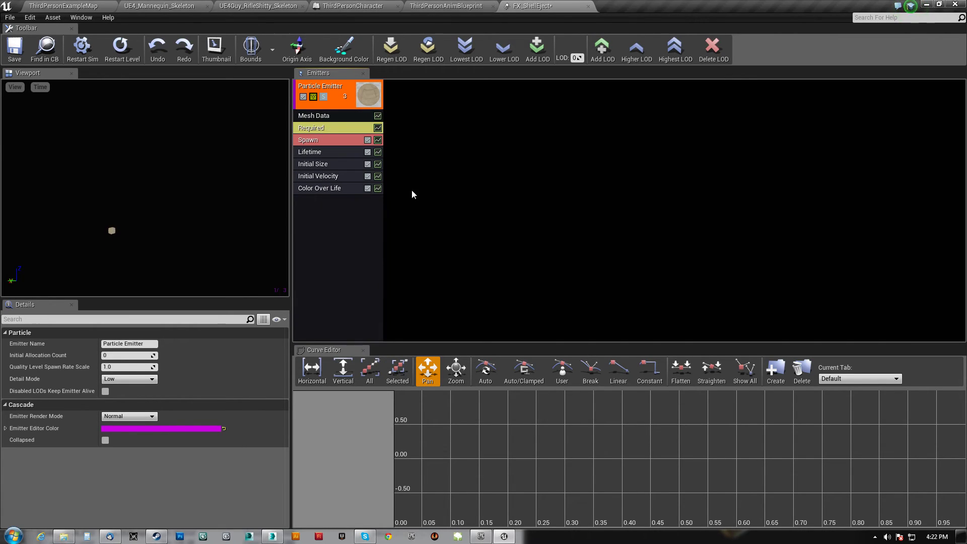
left_click(321, 116)
left_click(146, 363)
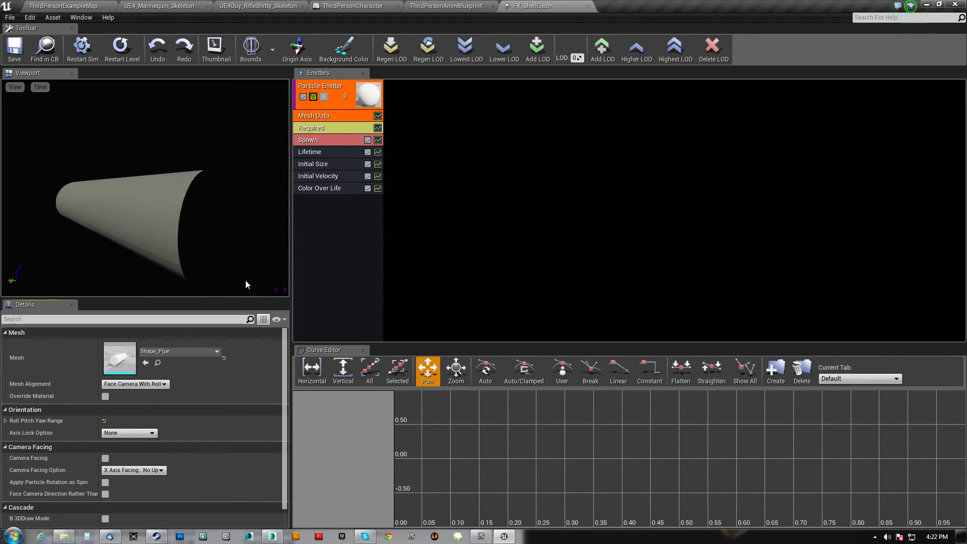
Step: Add an Acceleration module to the emitter and expand its acceleration distribution values
right_click(319, 216)
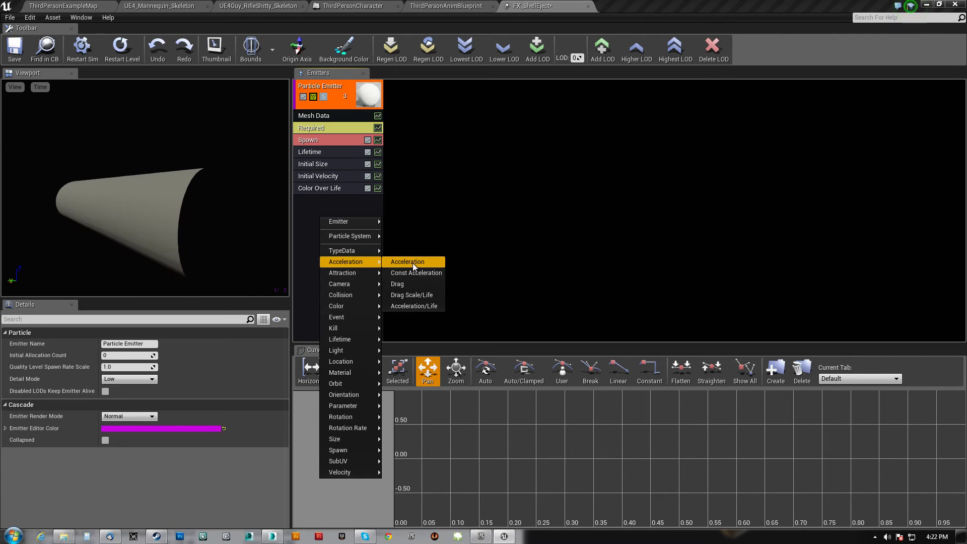
left_click(409, 261)
left_click(342, 202)
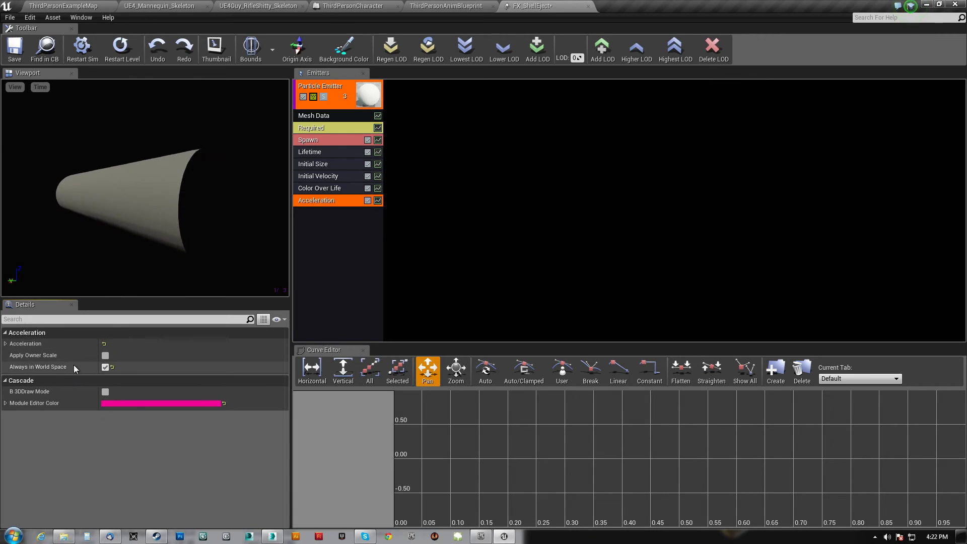
left_click(6, 343)
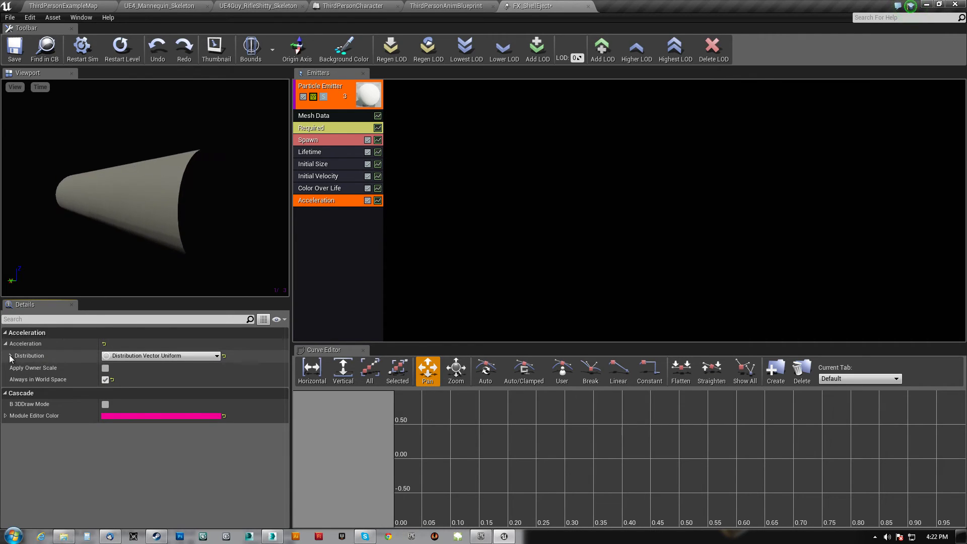
left_click(11, 356)
Step: Set the acceleration distribution's Z to Max -80 and Min -90
left_click(242, 368)
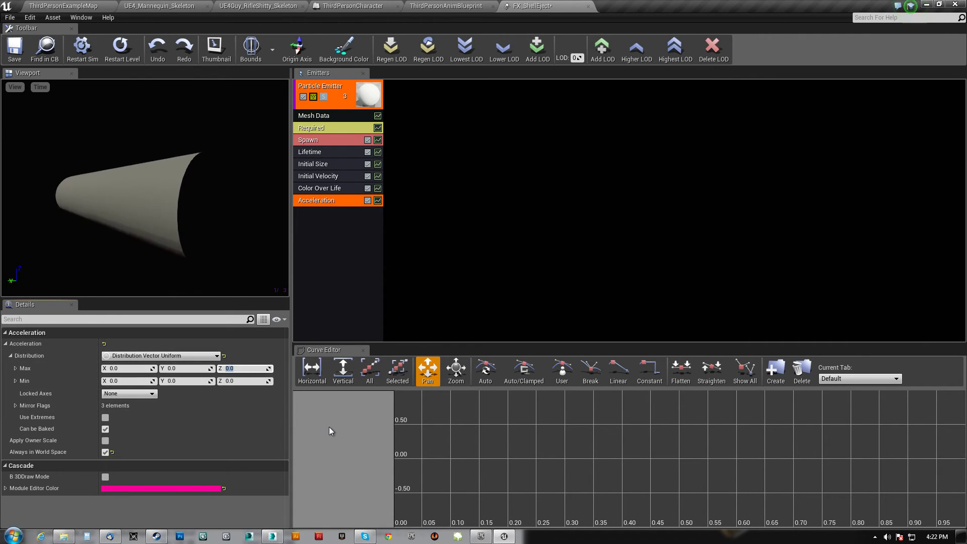
type("-")
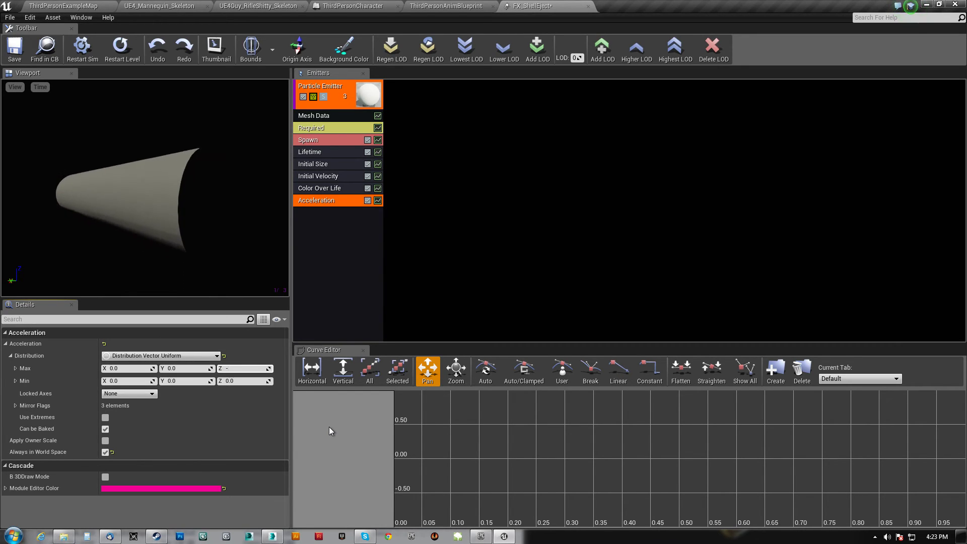
type("80")
key("Tab")
key("Tab")
key("Tab")
type("-90")
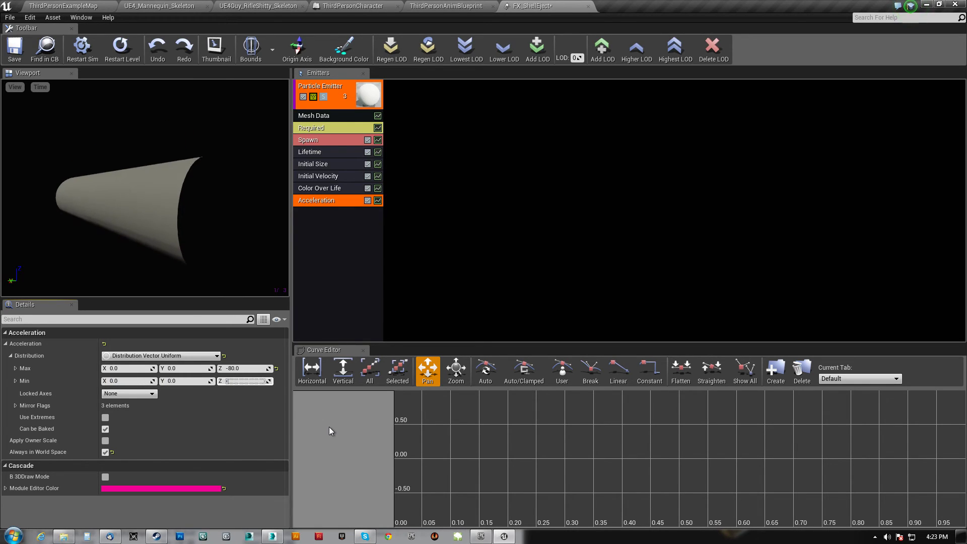
key("Return")
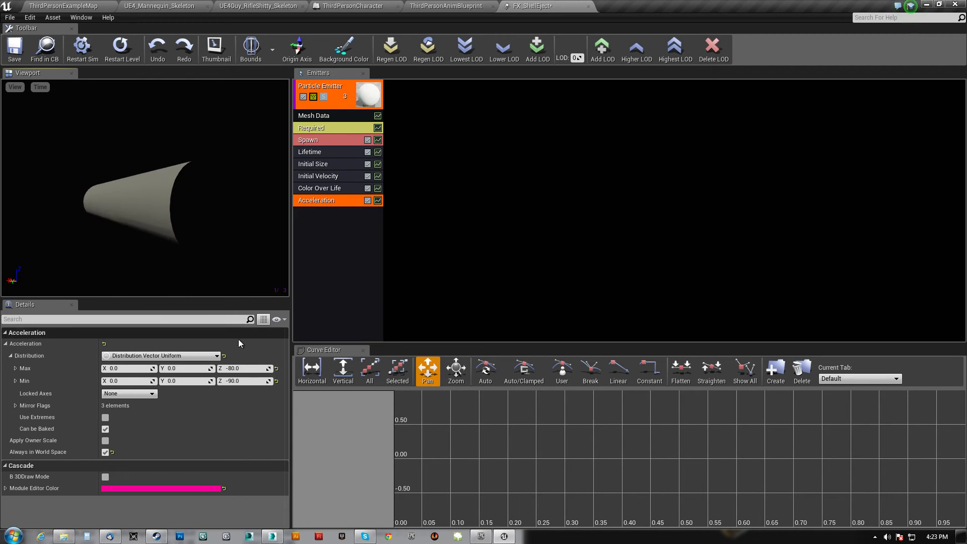
Step: Set both the Max and Min Z of the acceleration distribution to -800
left_click(237, 366)
type("-800")
key("Tab")
key("Tab")
key("Tab")
type("-800")
key("Return")
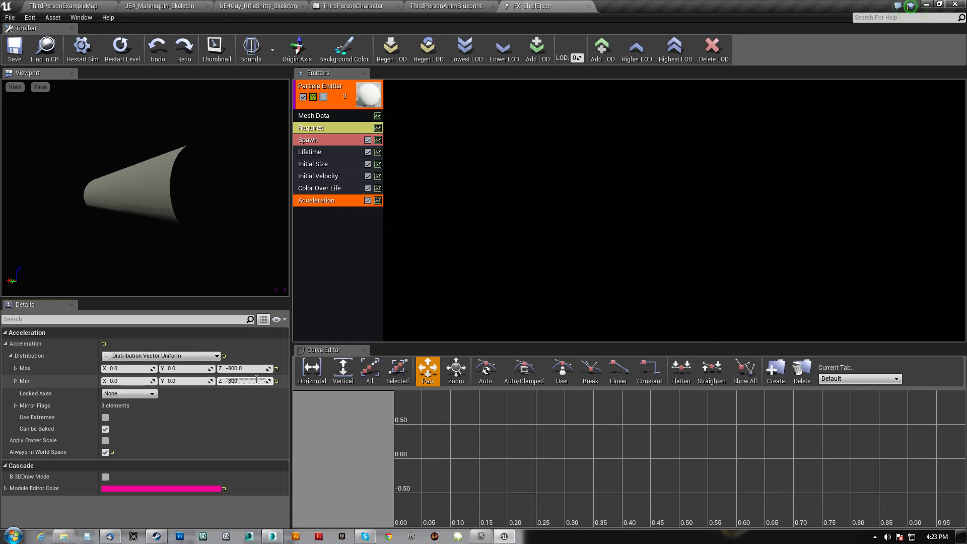
left_click_drag(178, 190, 186, 191)
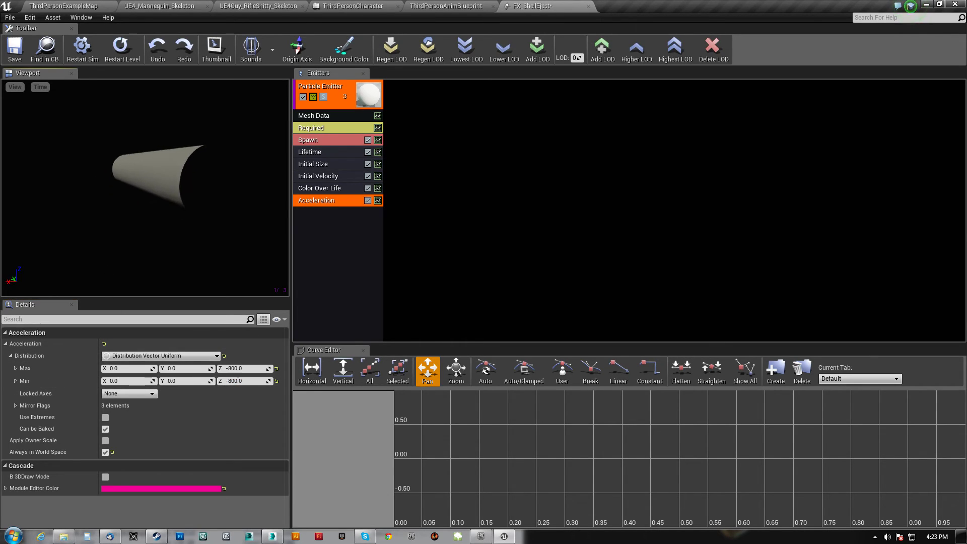
Step: Set the Lifetime module's uniform distribution to Min 5 and Max 7
left_click(310, 152)
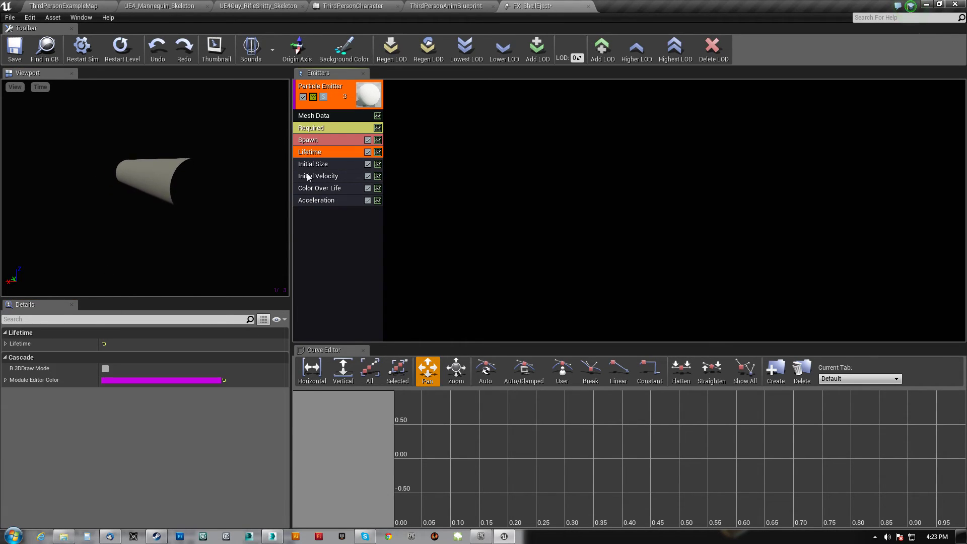
left_click(11, 356)
left_click(13, 356)
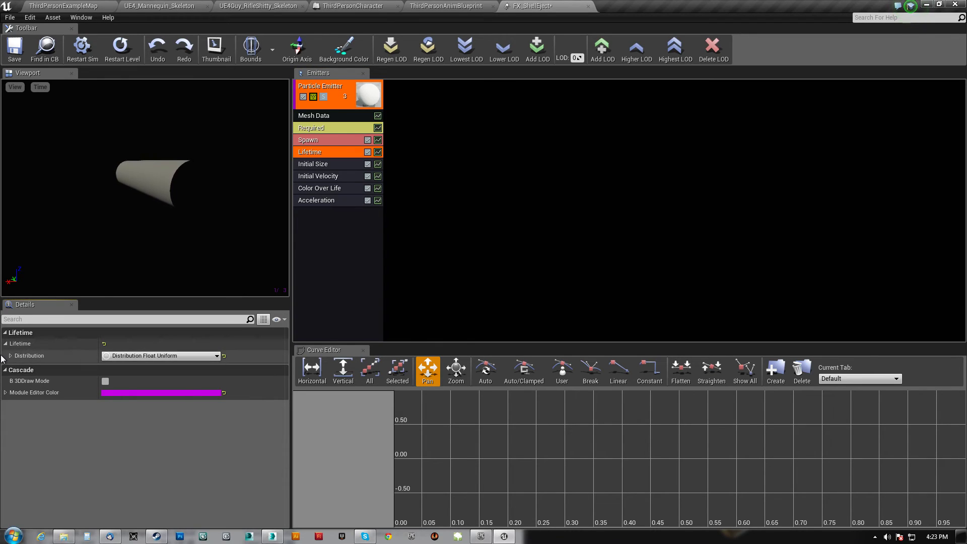
left_click(11, 356)
left_click(126, 368)
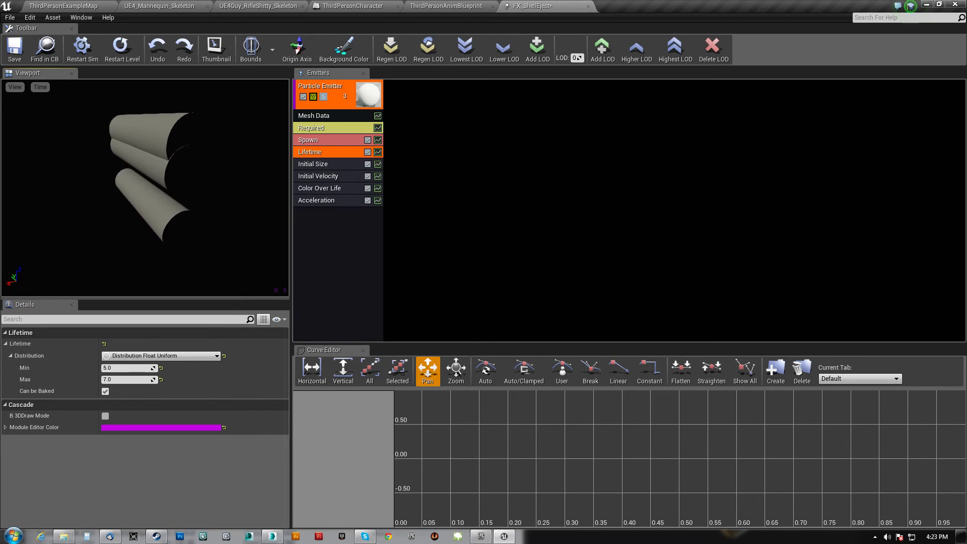
Step: Set Emitter Loops to 1 in the emitter's Required module
left_click(311, 129)
scroll(112, 466, "down", 6)
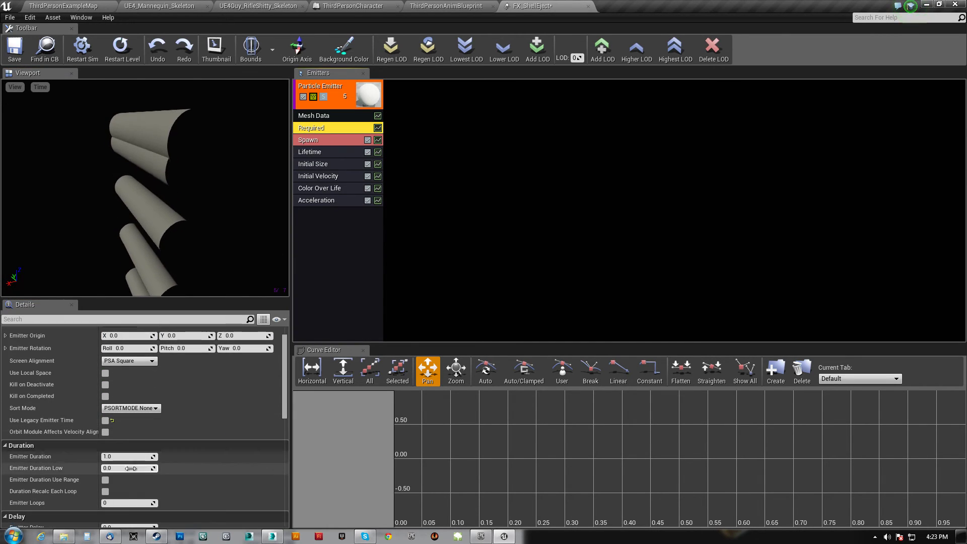
left_click(126, 454)
type("1")
key("Tab")
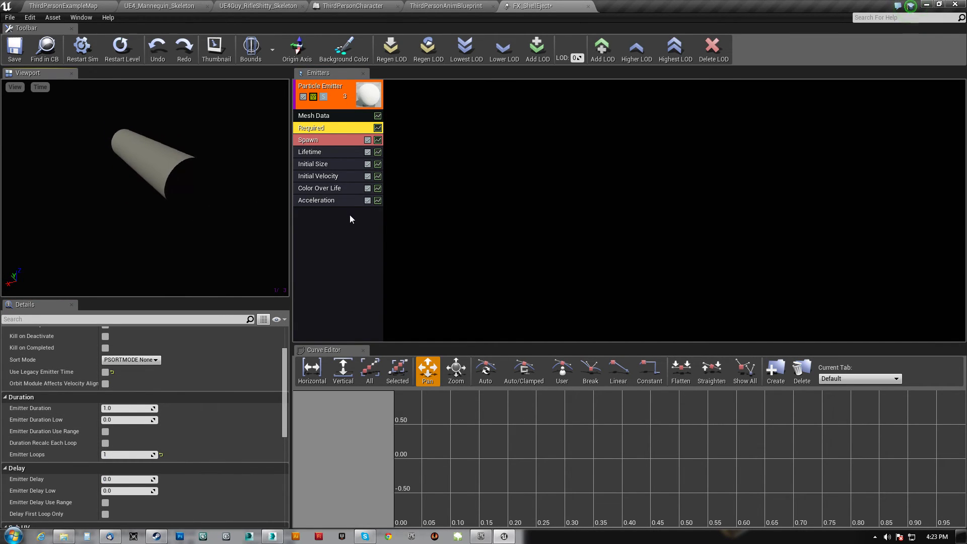
Step: Add an Init Mesh Rotation Rate module to the particle emitter
right_click(312, 223)
mouse_move(328, 421)
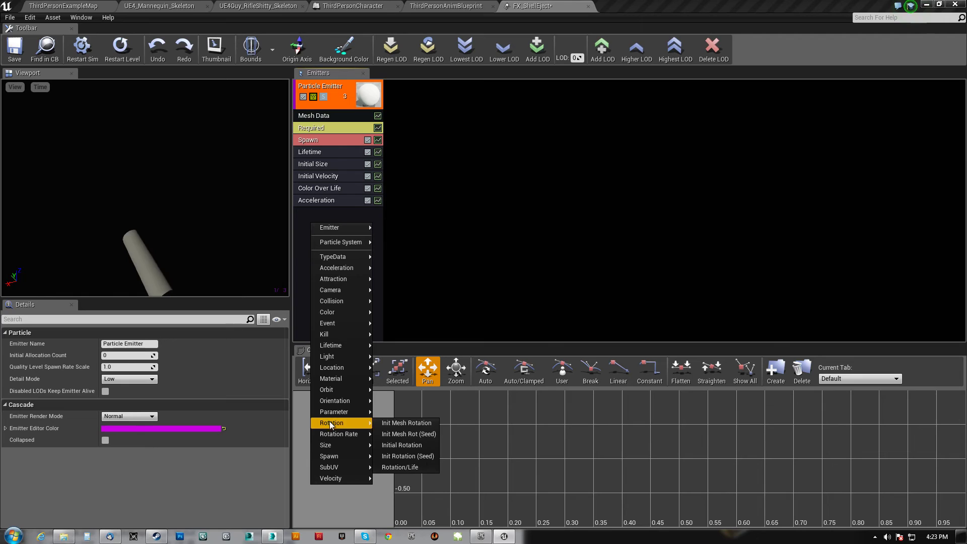
mouse_move(349, 435)
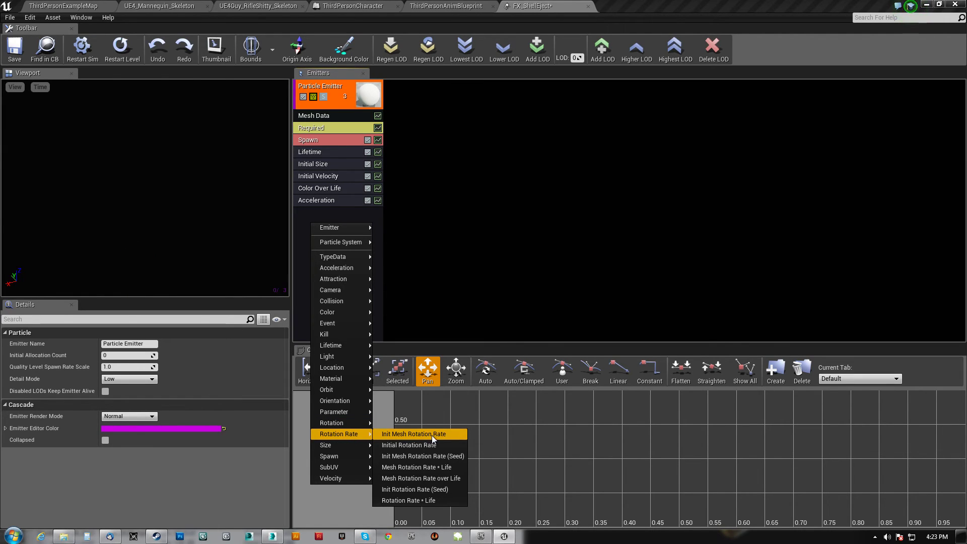
left_click(410, 432)
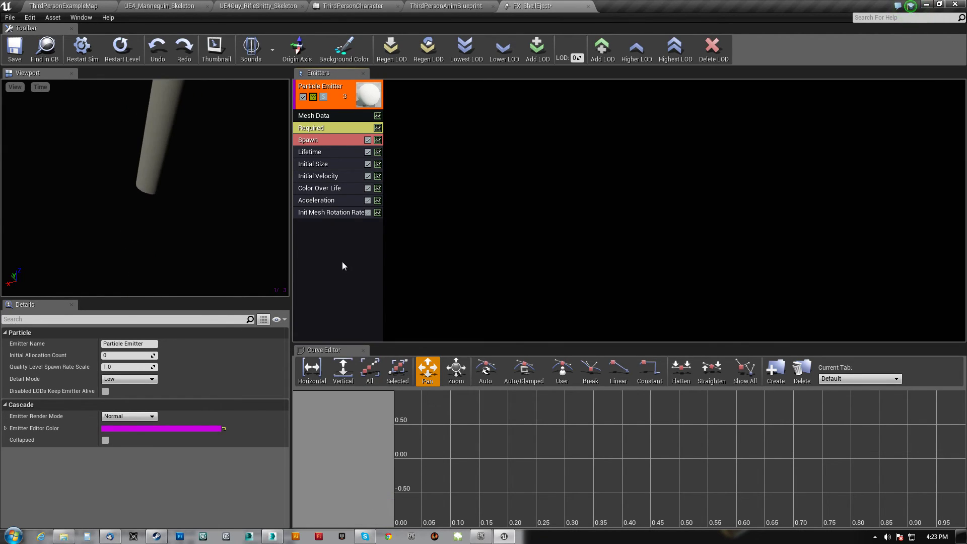
Step: Set the Init Mesh Rotation Rate module's Min X, Y and Z to -1 and save the particle system
left_click(331, 212)
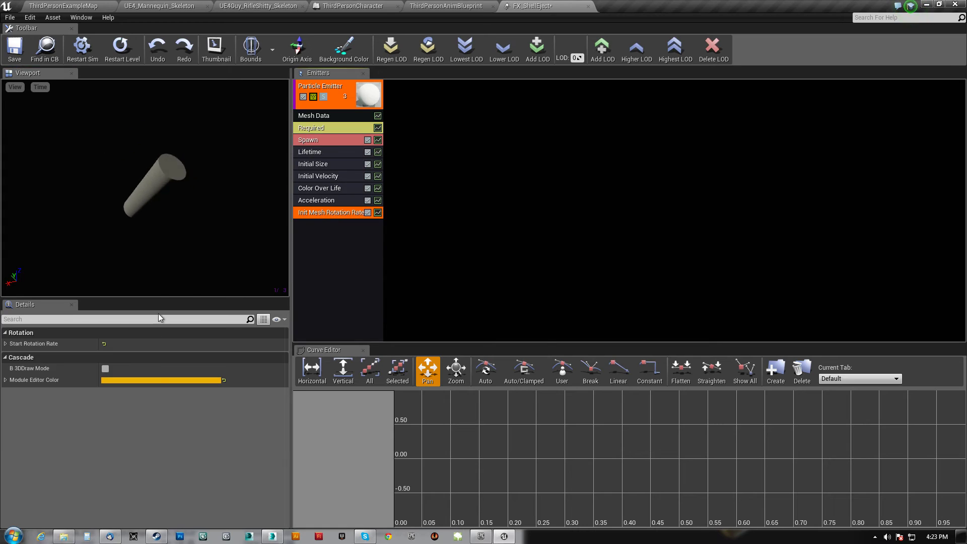
left_click(38, 344)
left_click(32, 355)
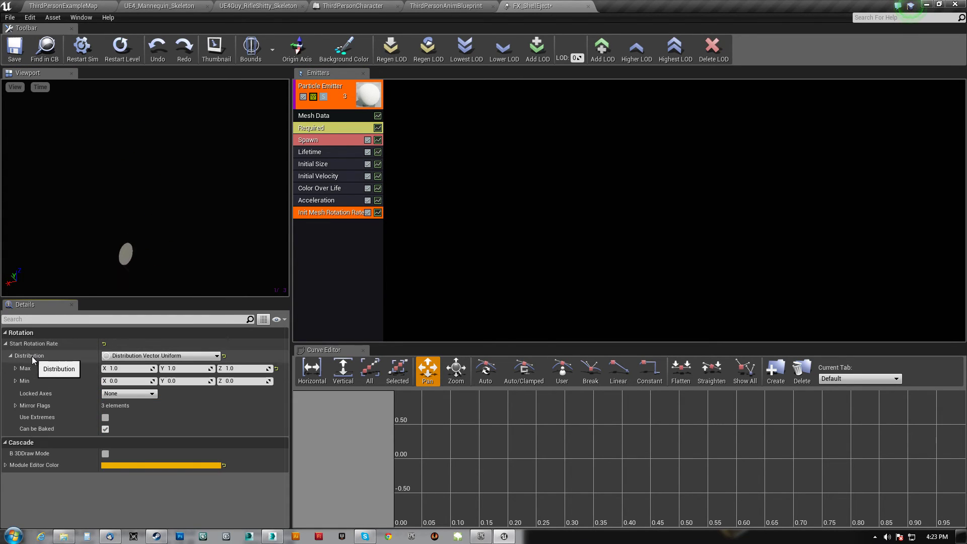
left_click(129, 384)
type("-1")
key("Tab")
type("-1")
key("Tab")
type("-1")
key("Return")
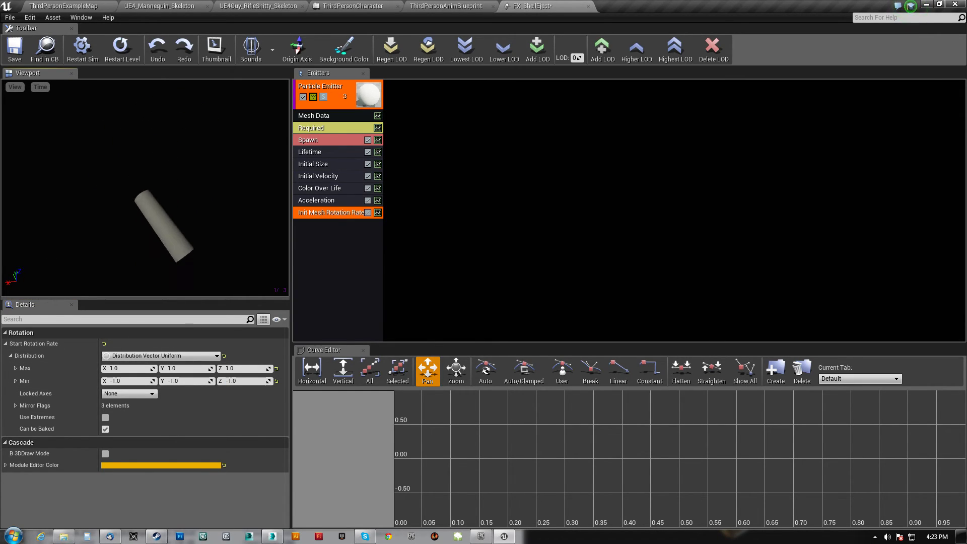
left_click(16, 49)
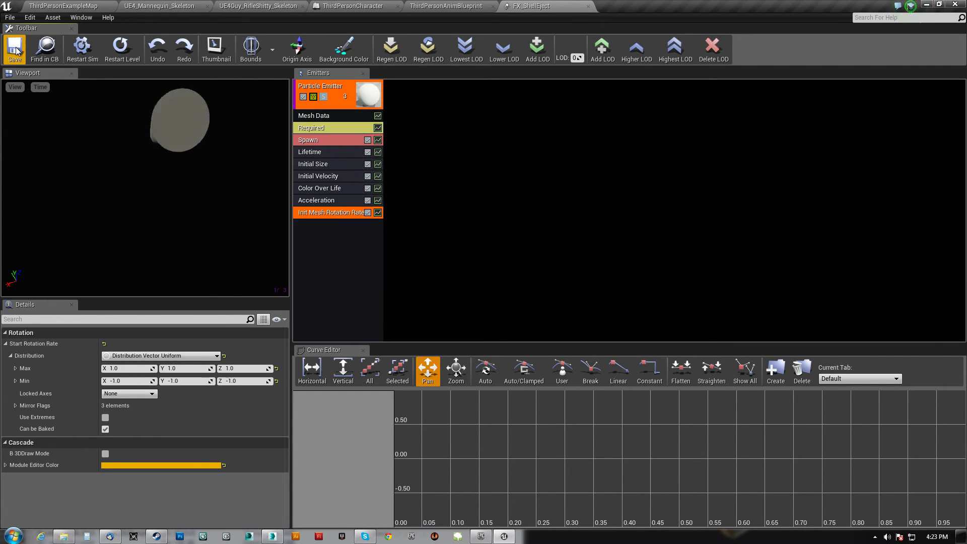
Step: Expand the Start Size distribution settings of the Initial Size module
left_click(316, 165)
left_click(28, 345)
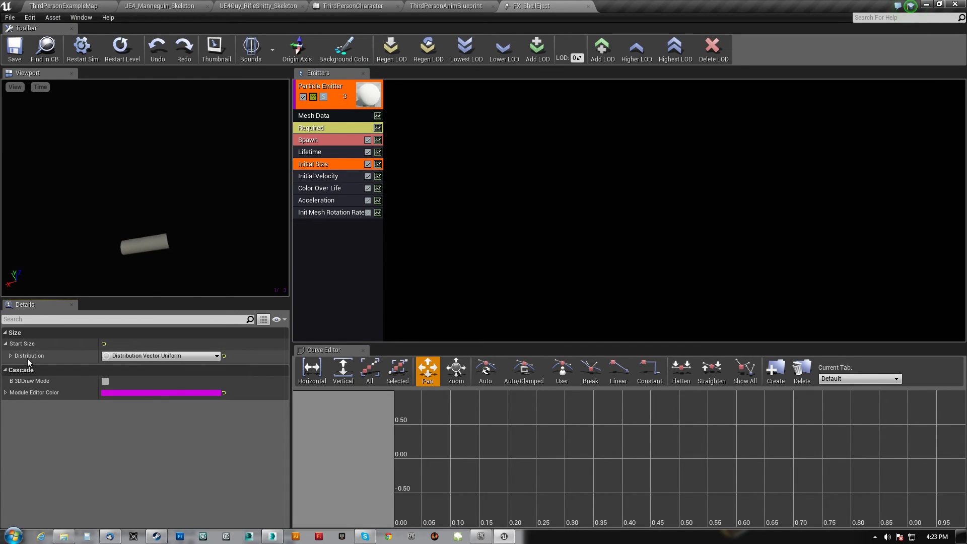
left_click(27, 356)
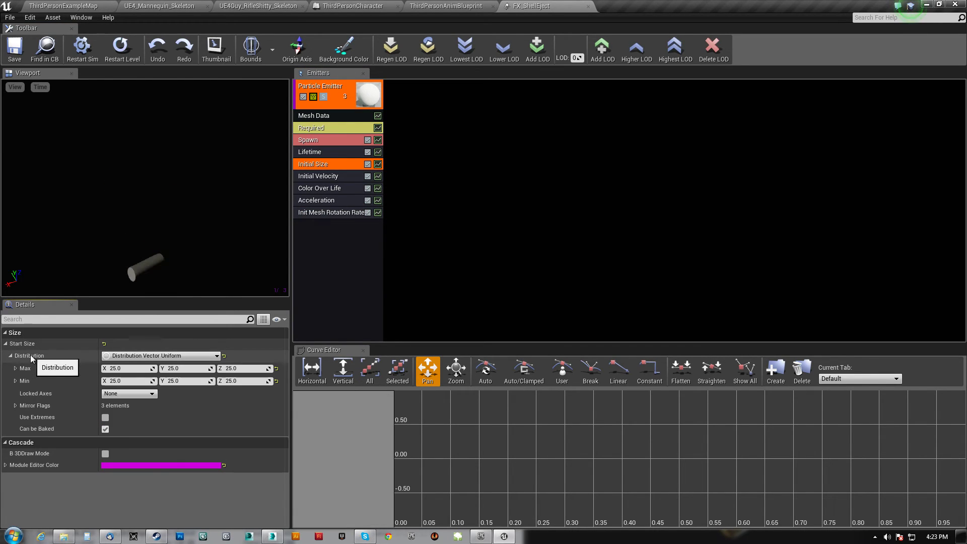
Step: Place the FX_ShellEject particle system from ThirdPersonBP/Character/Mesh on the floor of the ThirdPersonExampleMap level near the character
left_click(61, 6)
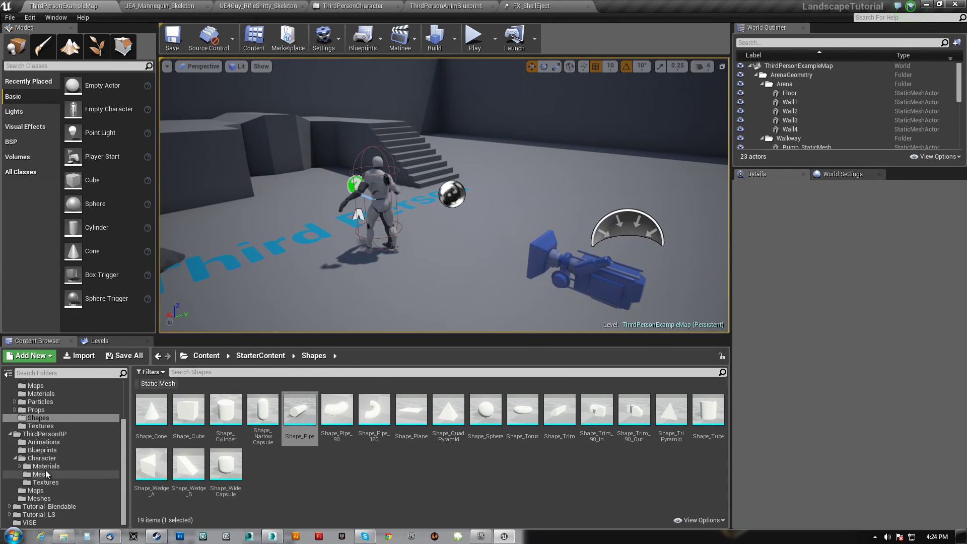
left_click(46, 466)
left_click(41, 474)
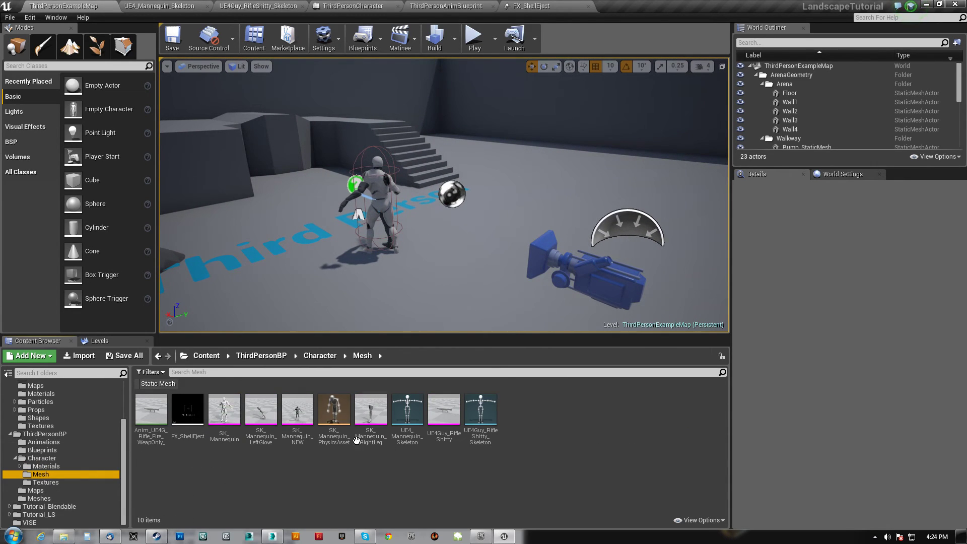
left_click_drag(187, 410, 306, 275)
right_click_drag(306, 274, 312, 247)
key("s")
Step: Set the Initial Size module's Max and Min start size in FX_ShellEject to 1 on all three axes
left_click(525, 7)
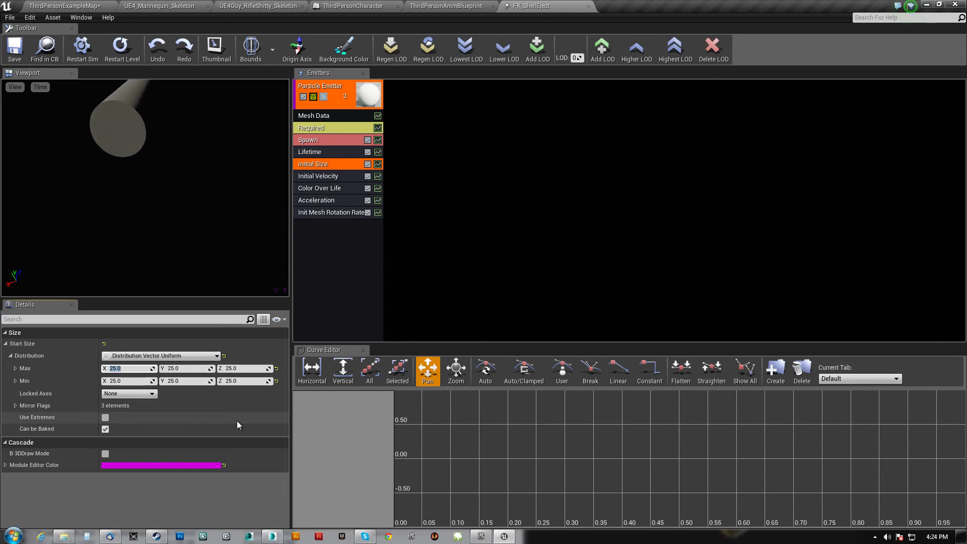
type("1")
key("Tab")
type("1")
key("Tab")
type("1")
key("Tab")
type("1")
key("Tab")
type("1")
key("Tab")
type("1")
Step: Change the start size to Distribution Vector Constant with X set to 1 and Locked Axes set to XYZ
left_click(176, 355)
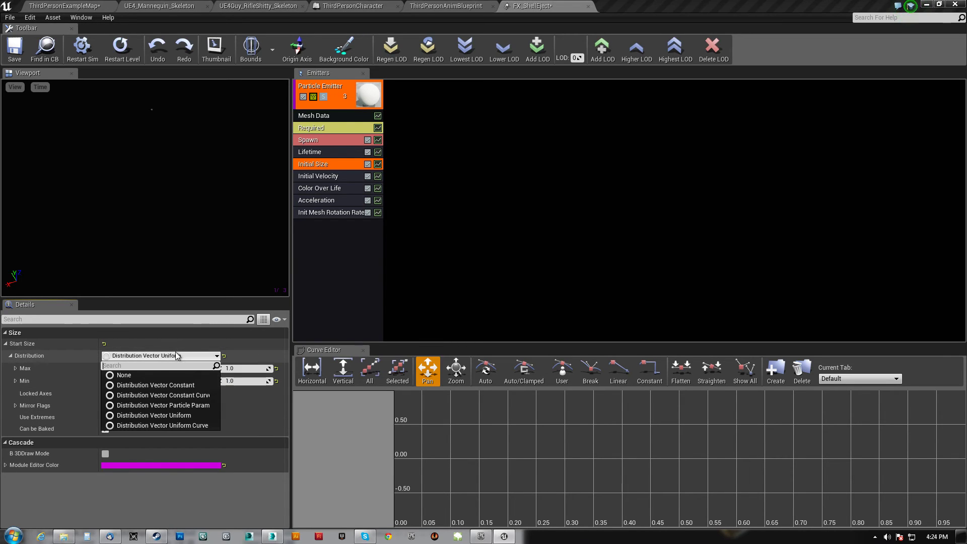
left_click(164, 385)
left_click(135, 369)
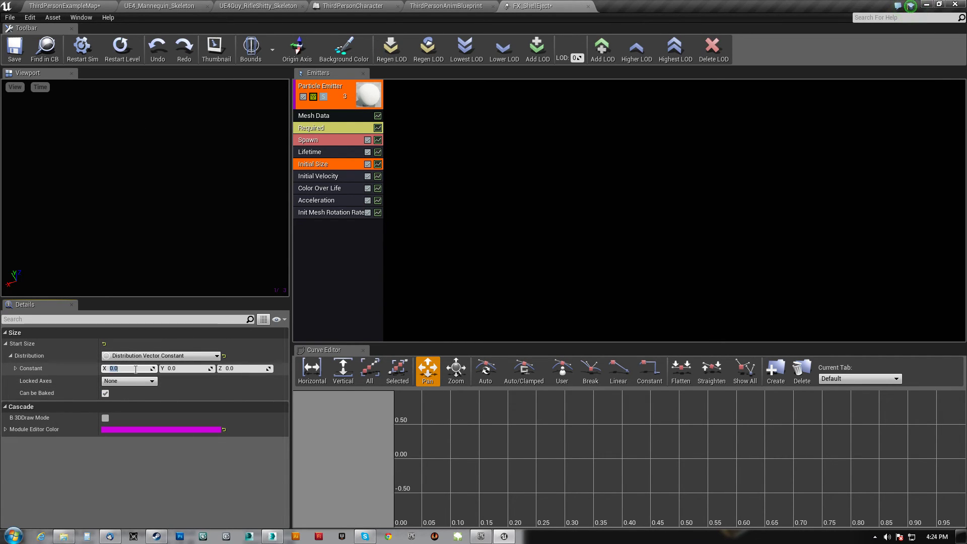
left_click(130, 380)
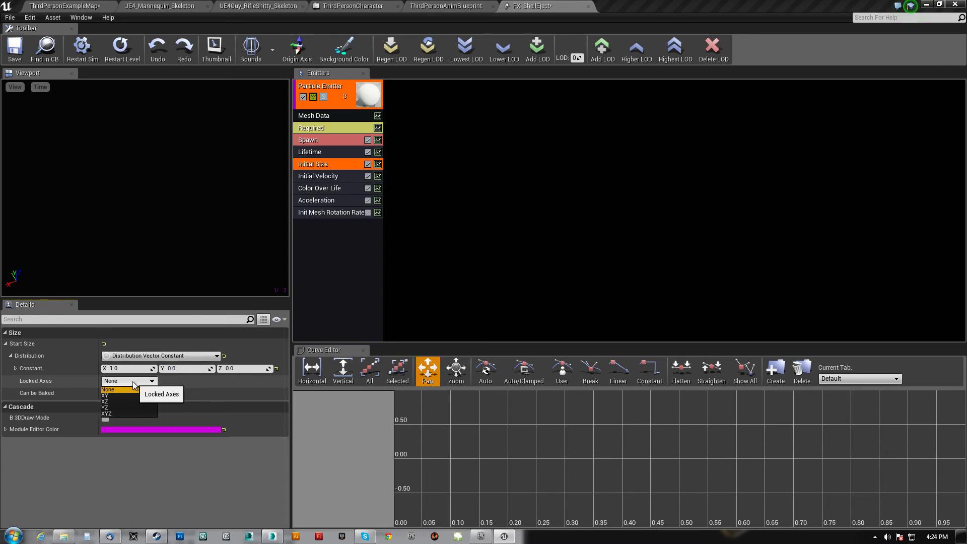
left_click(113, 417)
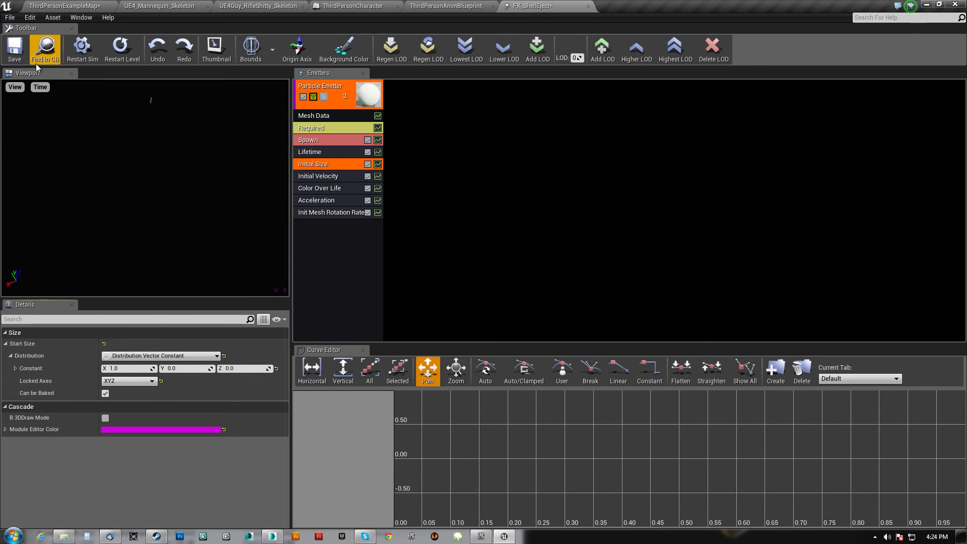
Step: Examine the size of the ejected shells around the FX_ShellEject emitter in the level
left_click(72, 6)
right_click_drag(381, 225, 398, 243)
key("w")
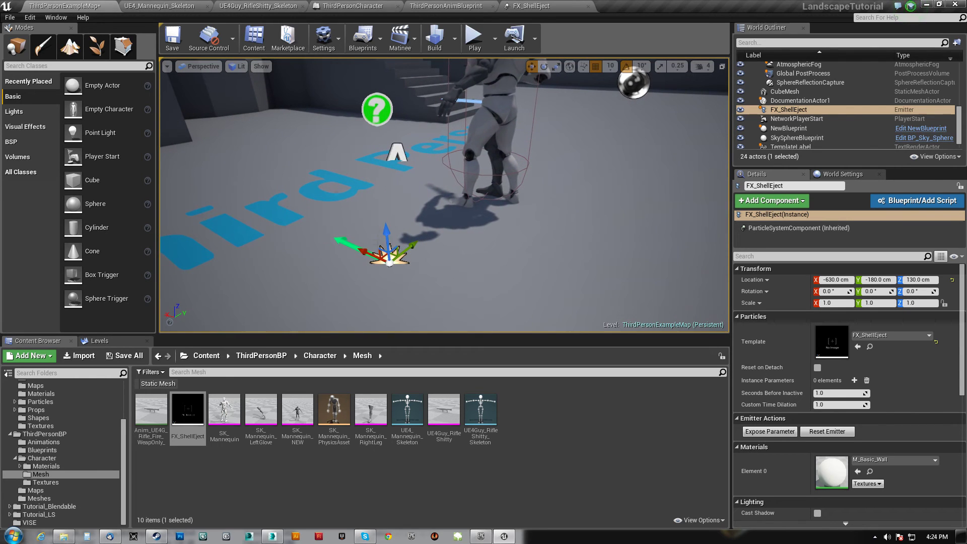
key("w")
mouse_move(428, 247)
right_mouse_down()
mouse_move(420, 267)
mouse_move(393, 231)
mouse_move(397, 253)
mouse_move(422, 250)
right_mouse_up()
key("s")
key("w")
key("s")
key("a")
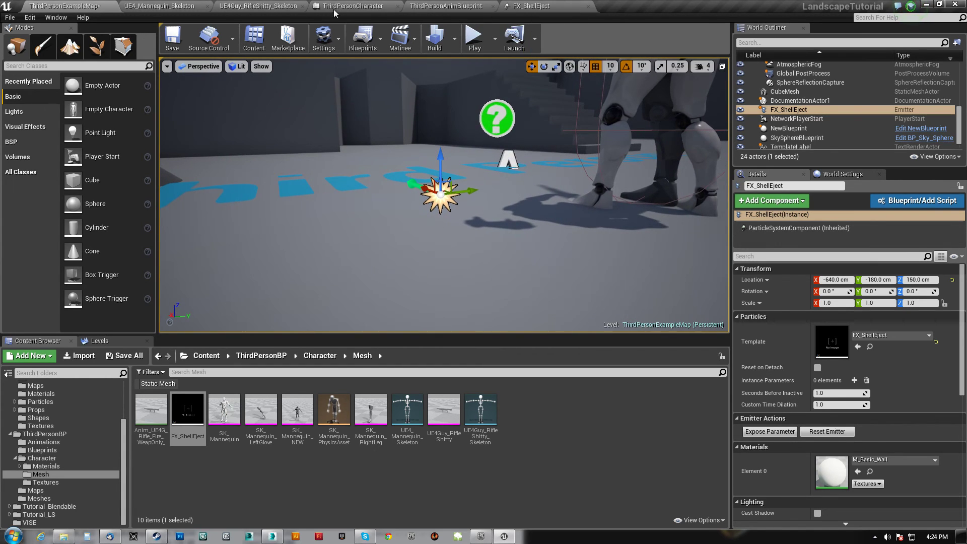
key("s")
right_click_drag(469, 211, 469, 211)
key("d")
key("w")
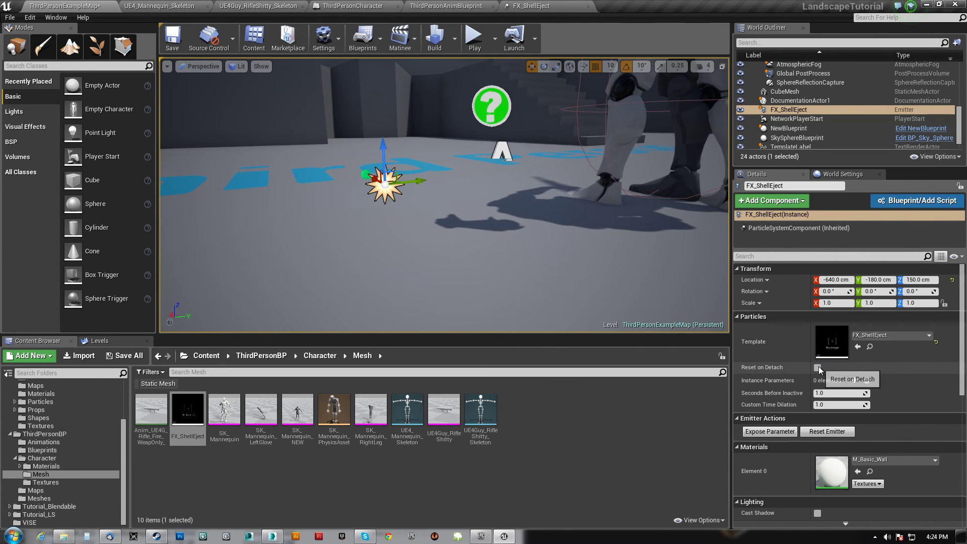
left_click(818, 369)
key("s")
right_click_drag(544, 222, 541, 216)
key("w")
Step: Set the constant start size X to 0.1 in FX_ShellEject and save the particle system
left_click(523, 10)
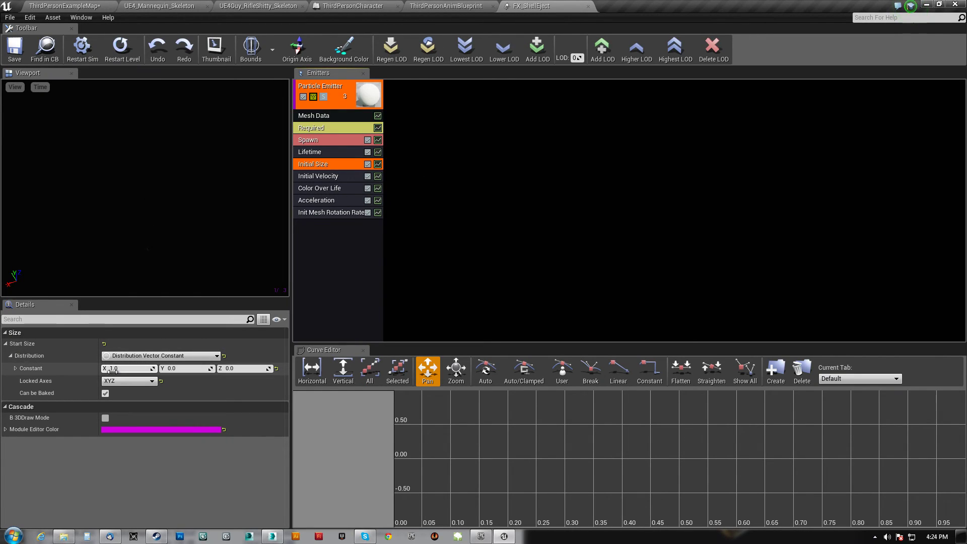
type(".1")
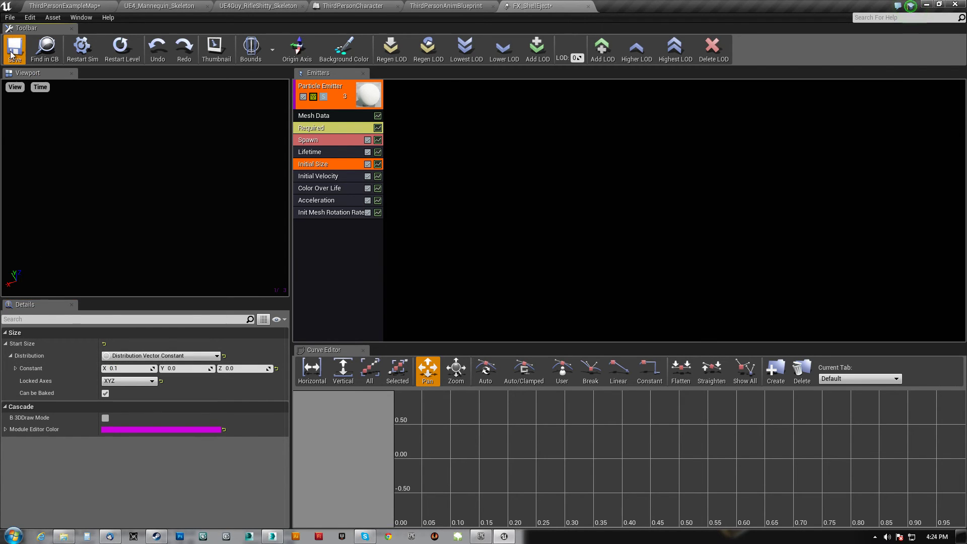
Step: Open the weapon-only rifle fire animation from the ThirdPersonBP/Character/Mesh folder
left_click(73, 9)
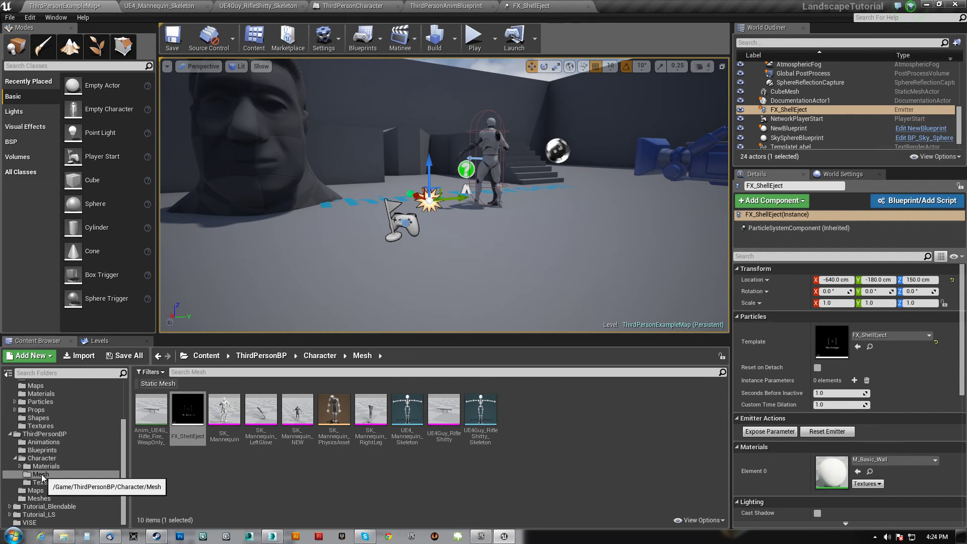
left_click(43, 441)
left_click(41, 474)
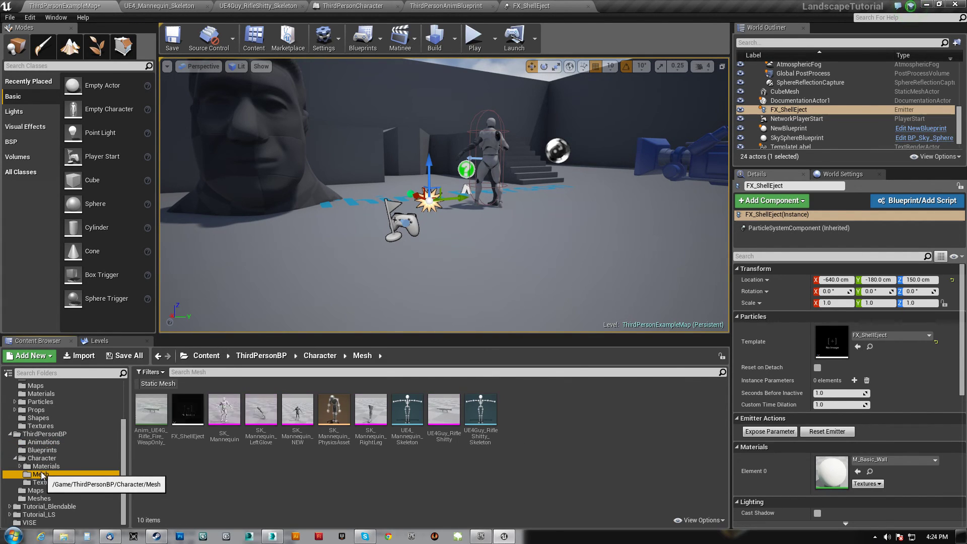
double_click(151, 410)
Step: Pause the rifle fire animation at about frame 20 and add a PlayParticleEffect notify there
right_click_drag(484, 227, 609, 226)
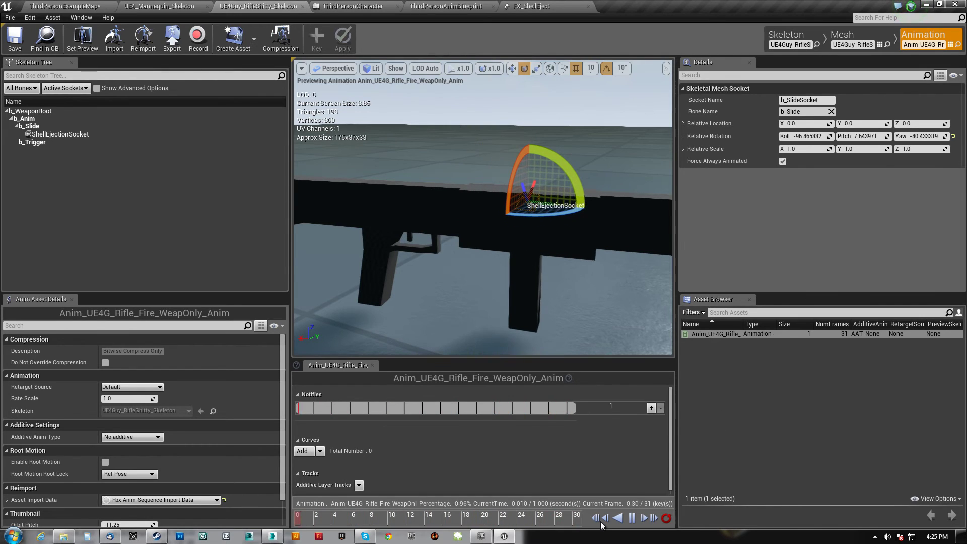
left_click(633, 519)
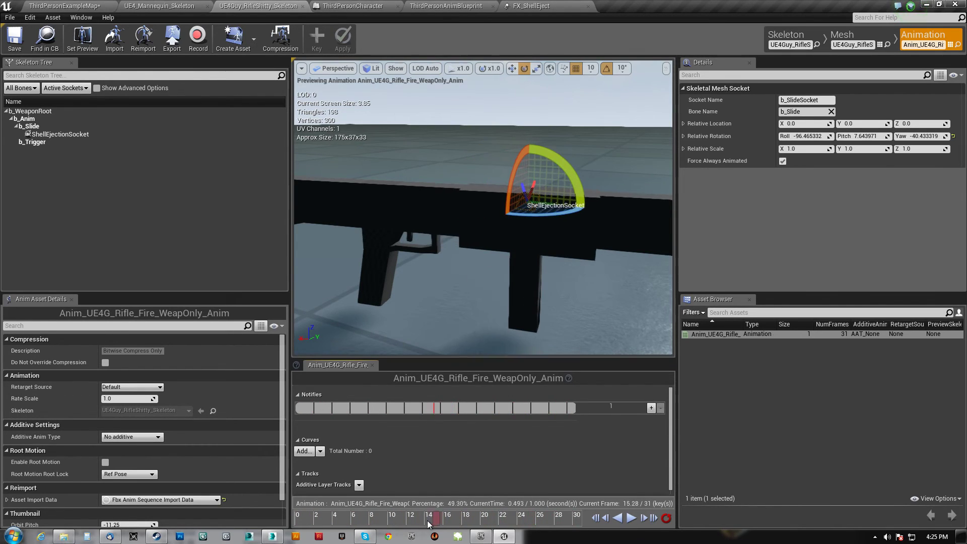
left_click_drag(419, 520, 488, 527)
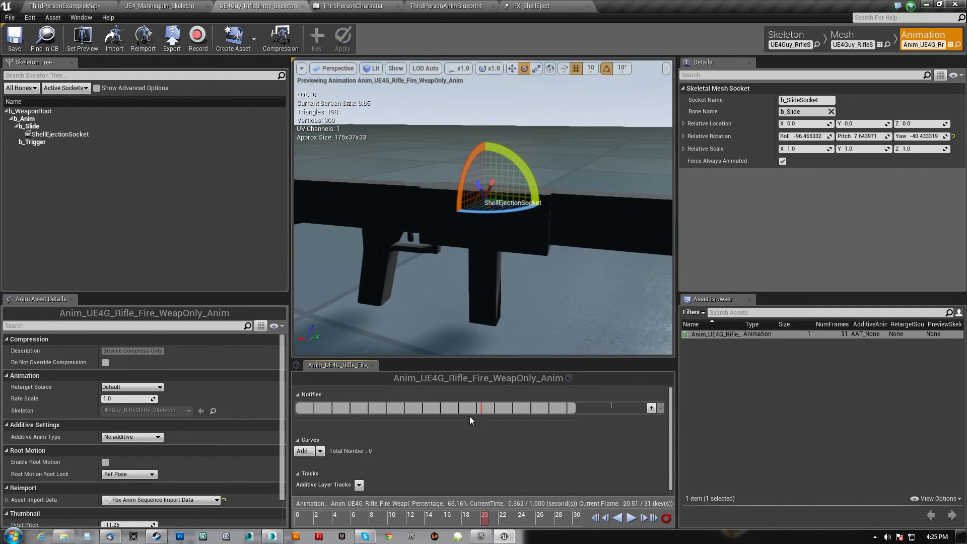
right_click(482, 409)
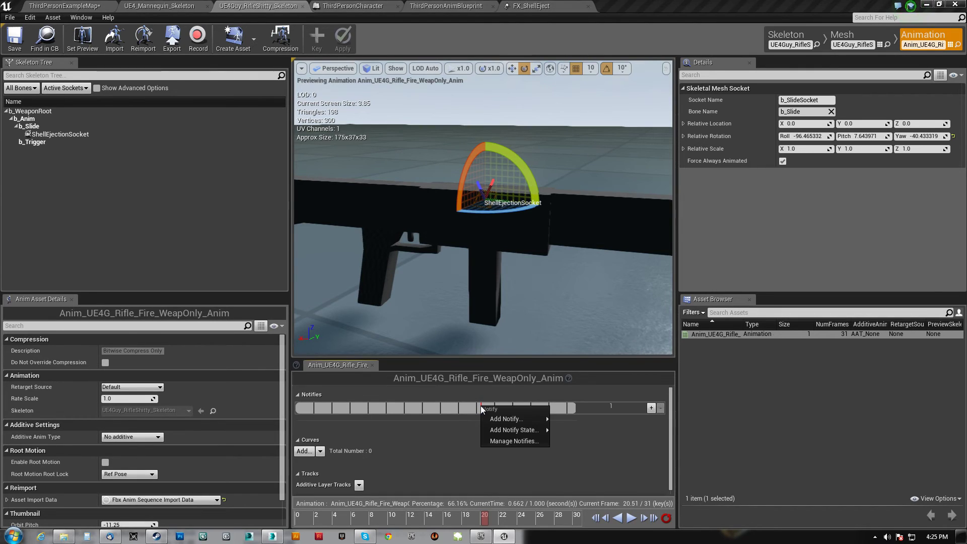
mouse_move(523, 418)
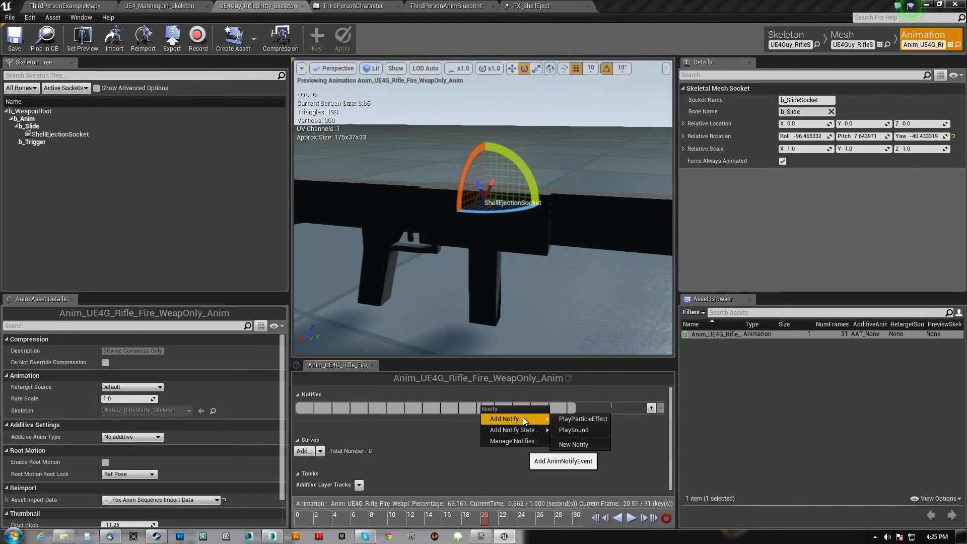
left_click(575, 418)
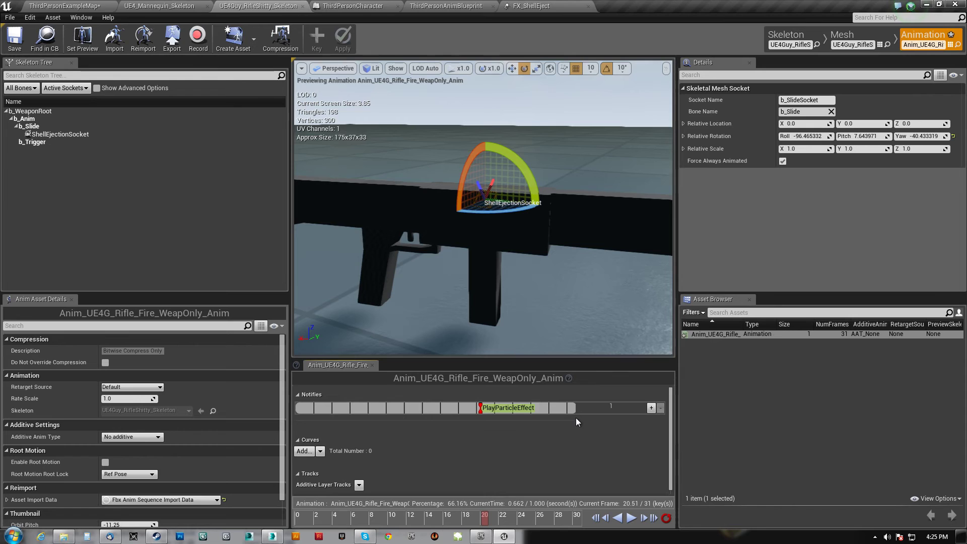
Step: Check FX_ShellEject in the content browser and its editor, and bring up the ThirdPersonAnimBlueprint
left_click(64, 5)
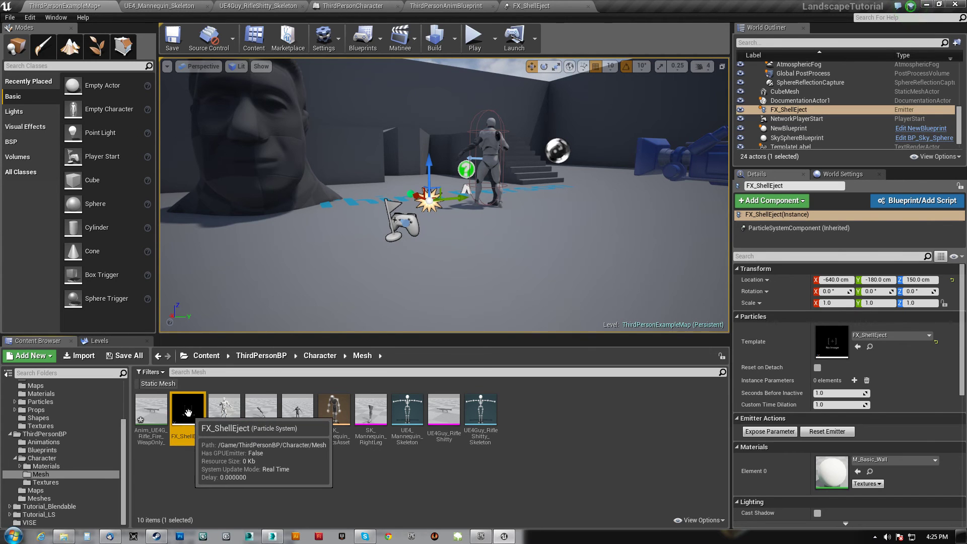
left_click(541, 6)
left_click(446, 6)
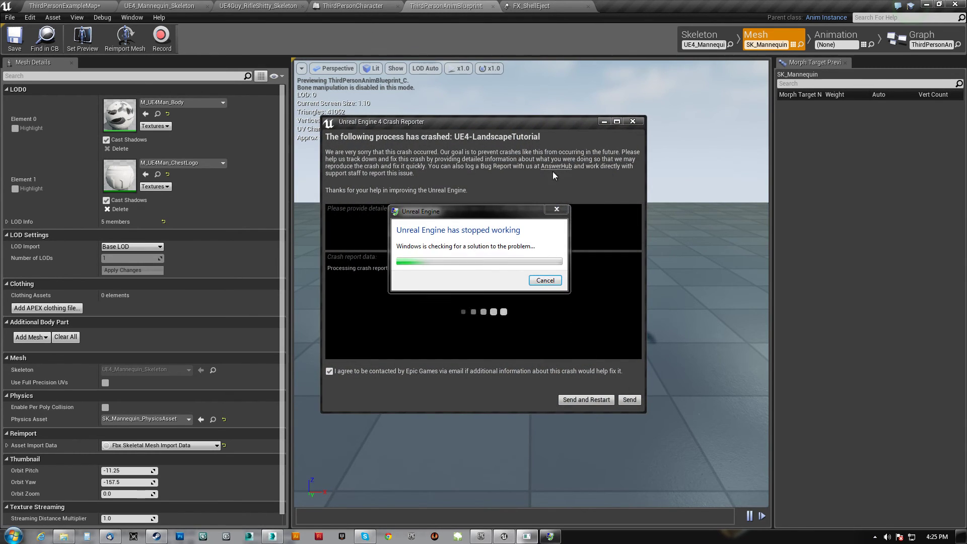
Step: Dismiss the crash dialogs and reopen the LandscapeTutorial project from the Epic Games Launcher
left_click(544, 280)
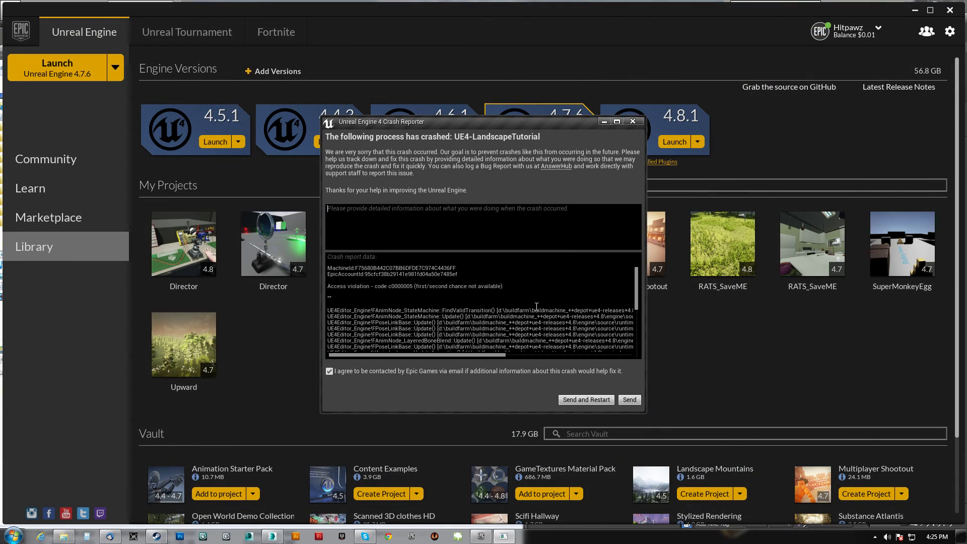
left_click(633, 122)
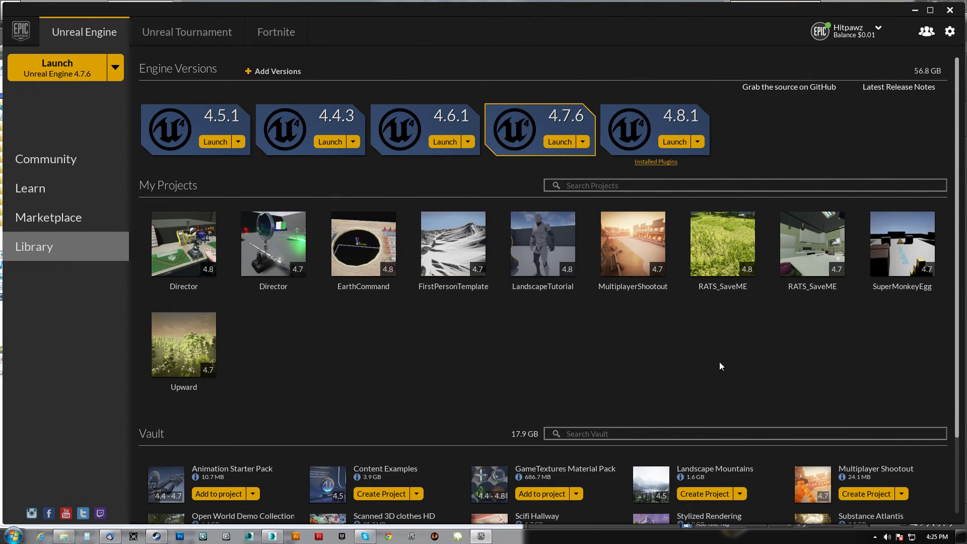
double_click(552, 244)
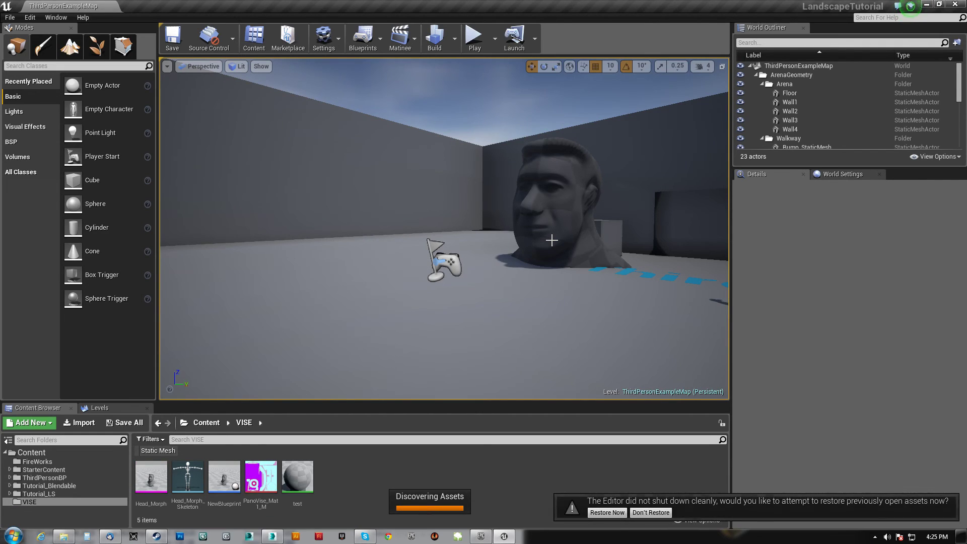
Step: Reopen Anim_UE4G_Rifle_Fire_WeapOnly_Anim from the ThirdPersonBP/Character/Mesh folder
key("s")
mouse_move(563, 204)
right_mouse_down()
mouse_move(554, 201)
mouse_move(596, 198)
mouse_move(574, 202)
right_mouse_up()
key("w")
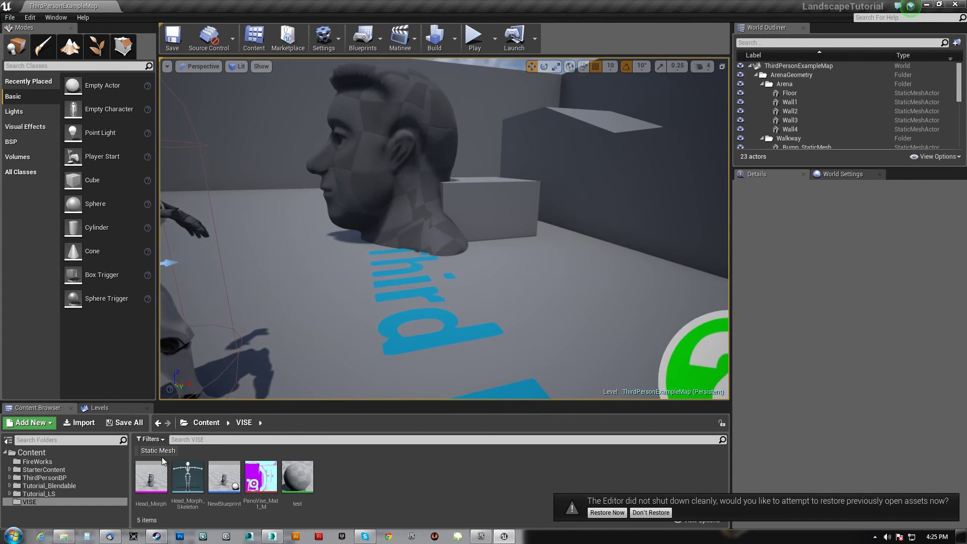
left_click(10, 477)
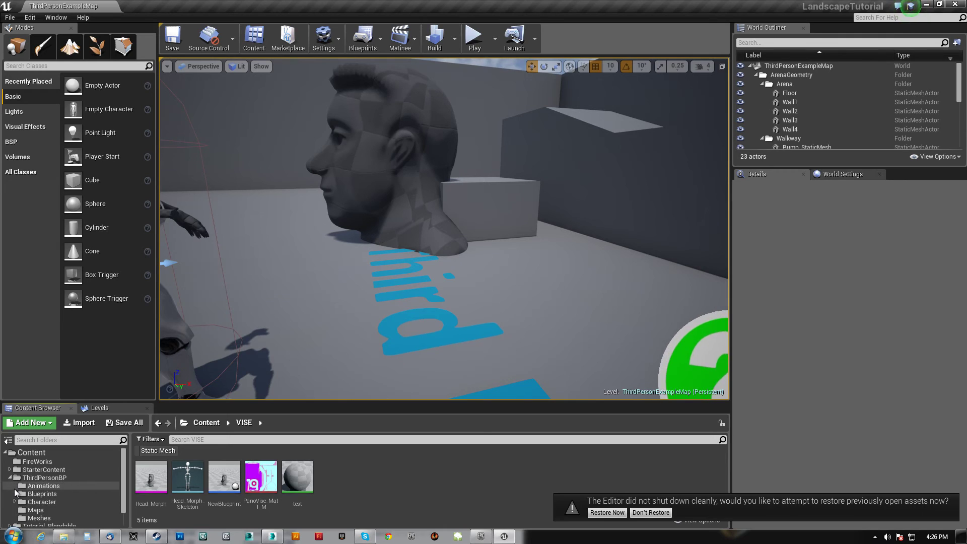
left_click(14, 502)
scroll(50, 494, "down", 2)
left_click(40, 486)
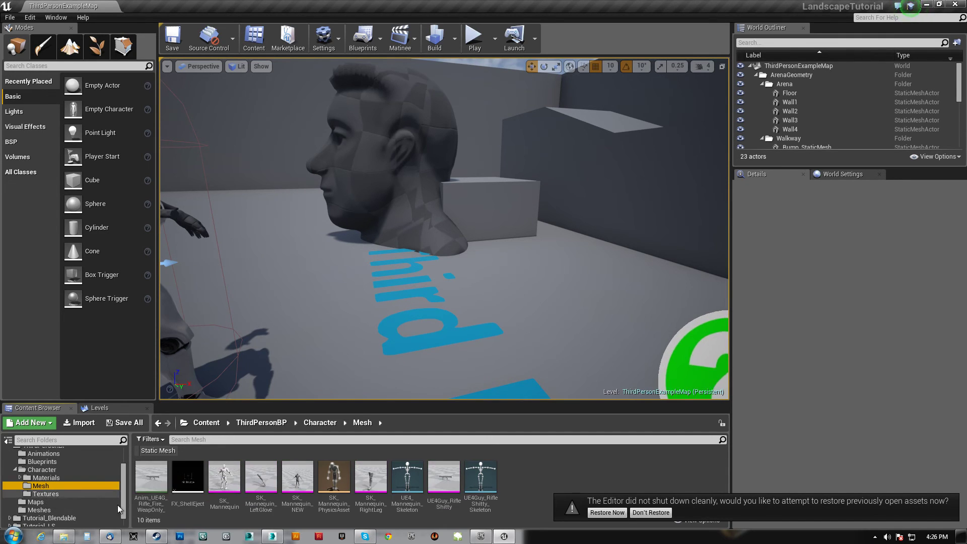
double_click(151, 476)
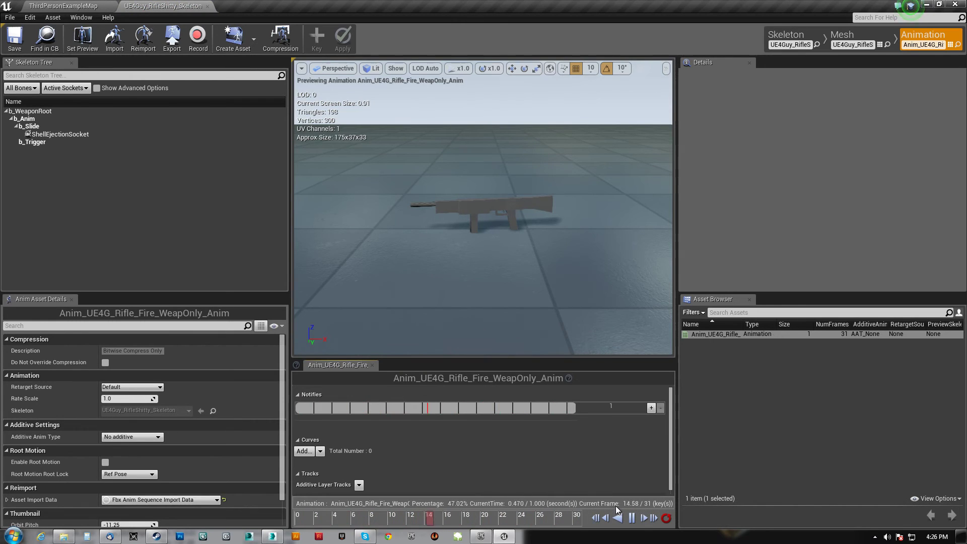
Step: Pause the rifle fire animation at about frame 21 and add a PlayParticleEffect notify there
left_click(455, 523)
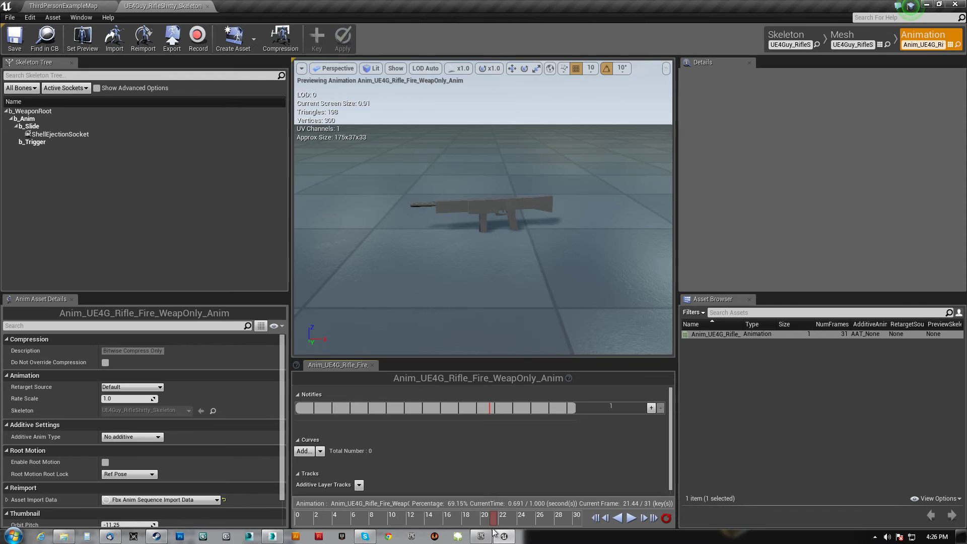
right_click(486, 406)
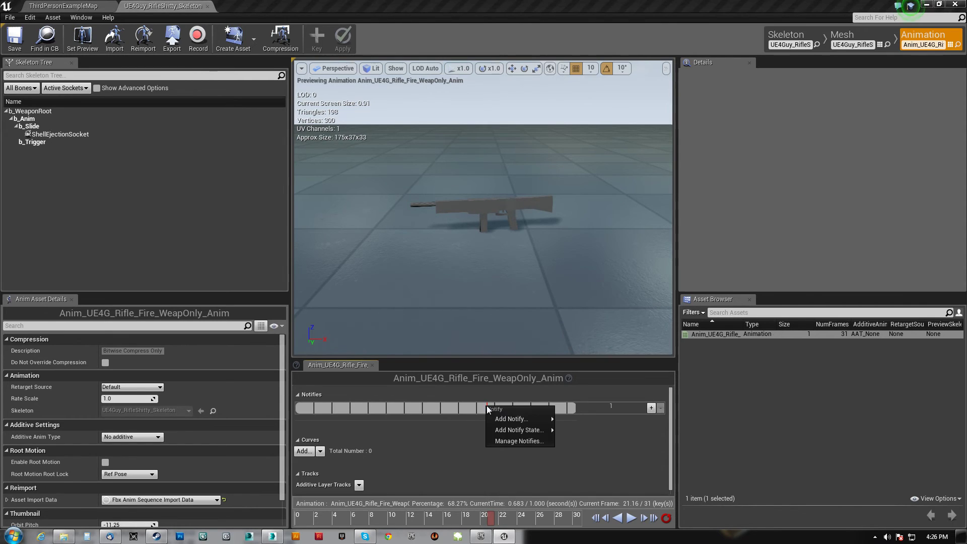
mouse_move(518, 418)
left_click(579, 421)
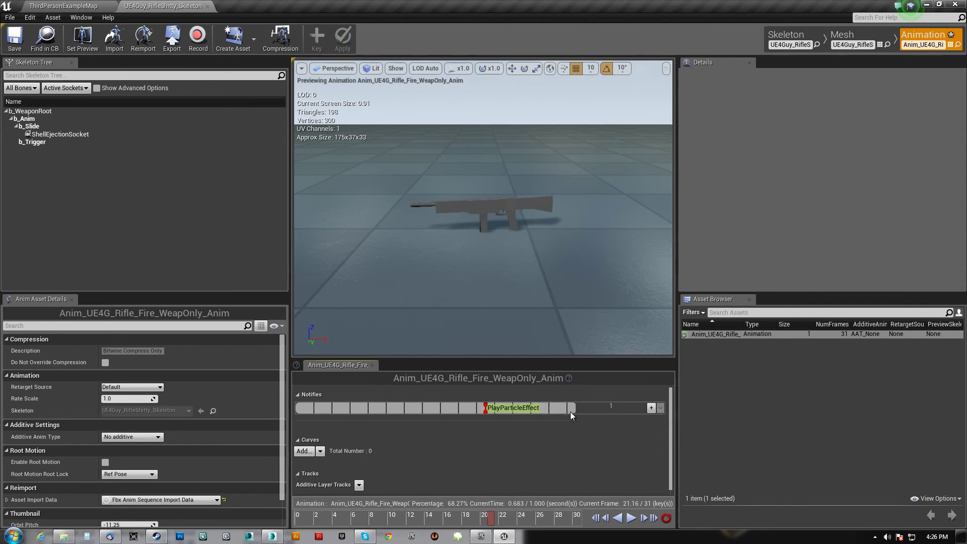
Step: Assign FX_ShellEject as the particle system template of the PlayParticleEffect notify
left_click(486, 411)
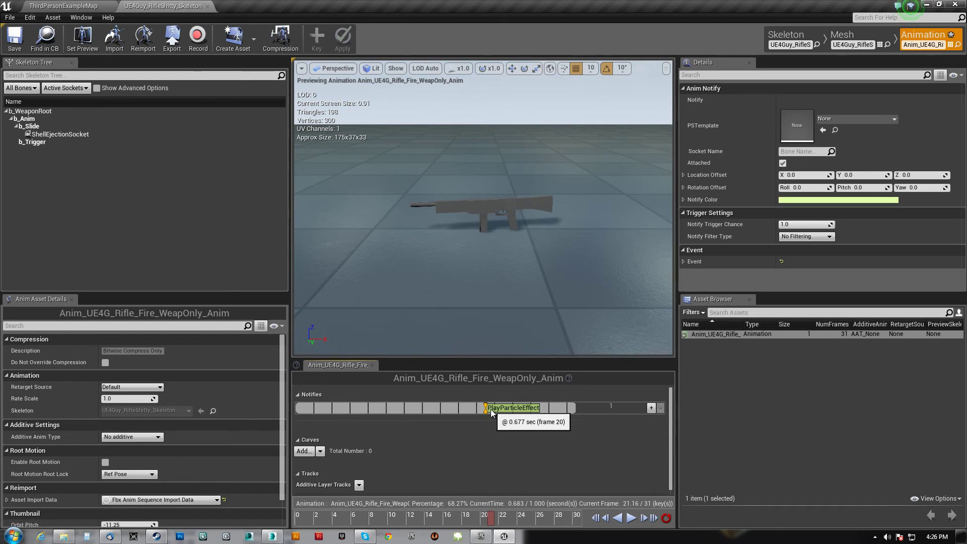
left_click(871, 119)
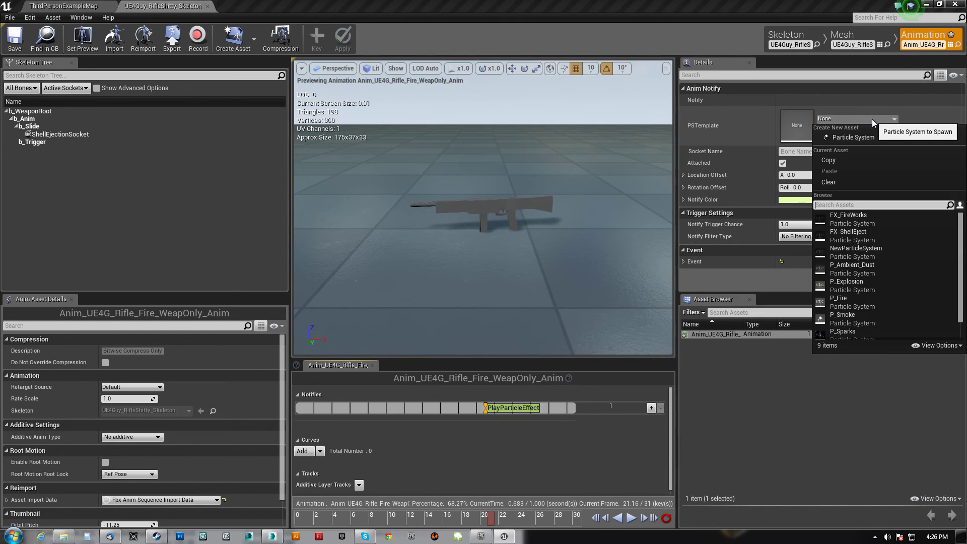
left_click(842, 234)
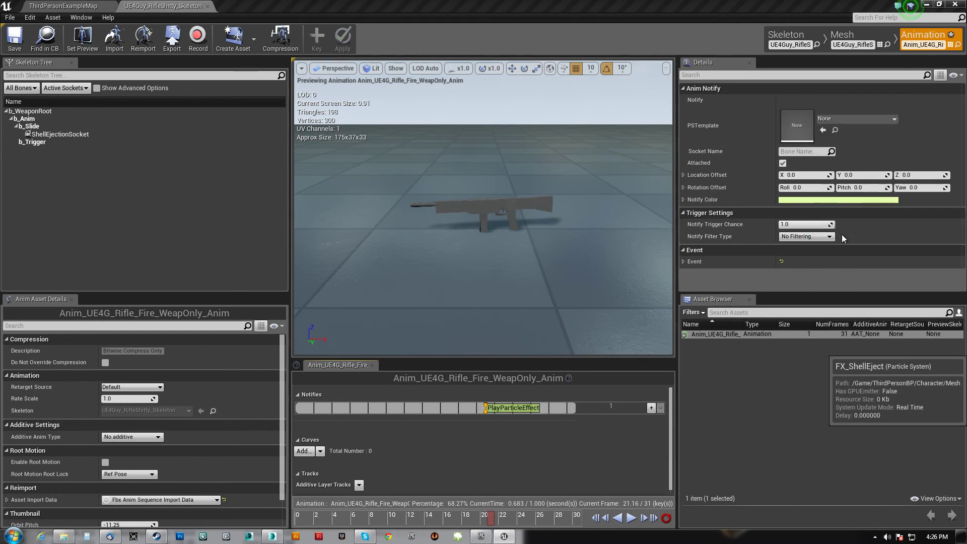
Step: Play the fire animation, view the rifle from different angles, and scrub across the notify to check where shells spawn
left_click(628, 519)
left_click_drag(557, 304, 556, 282)
right_click_drag(556, 282, 619, 265)
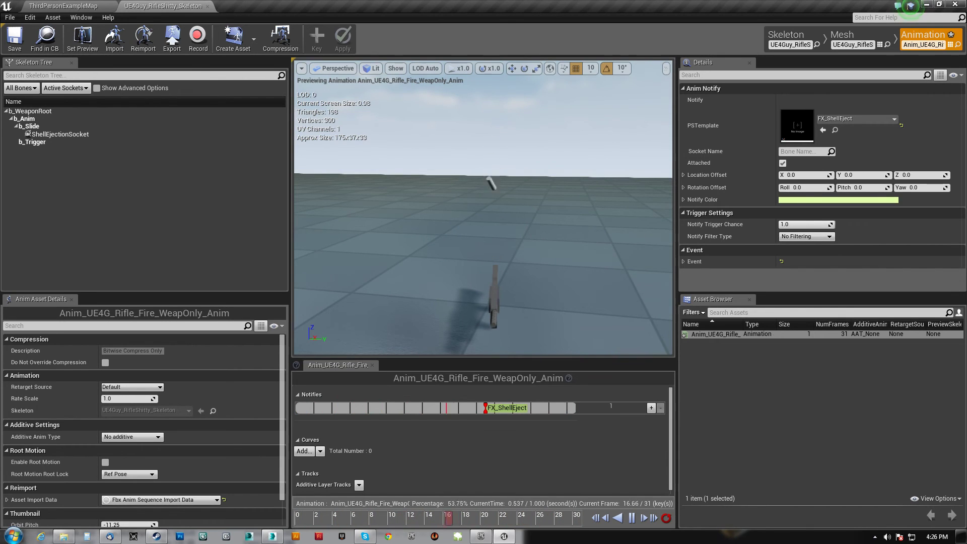
left_click_drag(620, 265, 514, 272, "alt")
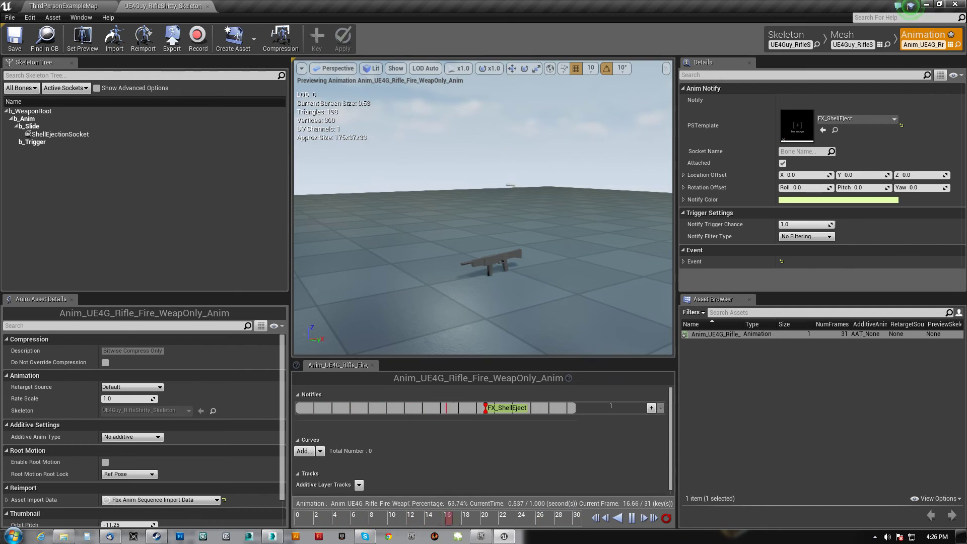
scroll(514, 133, "up", 3)
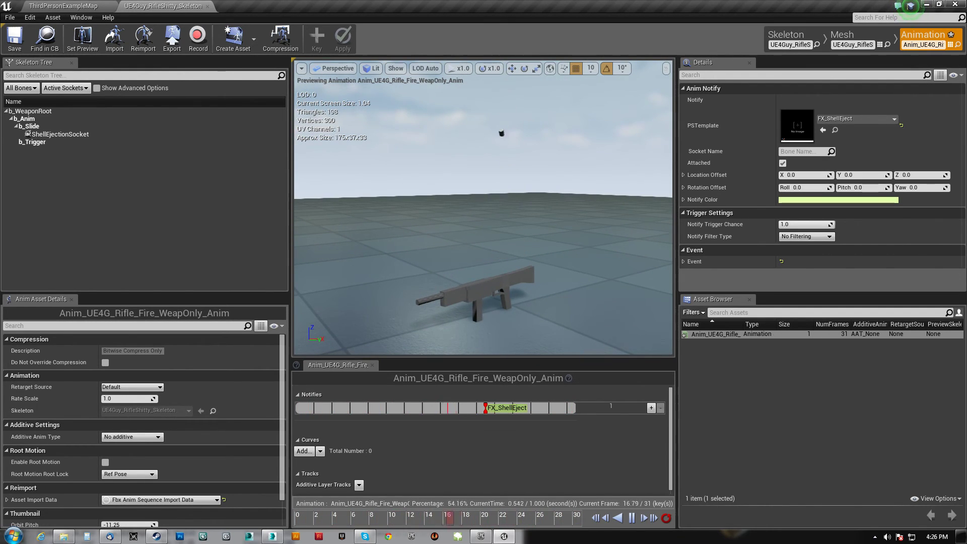
left_click(631, 517)
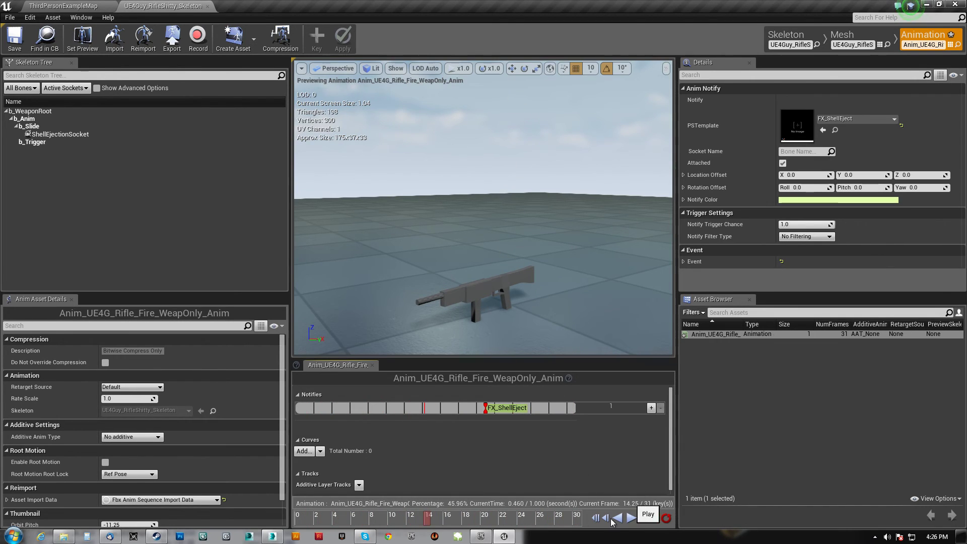
left_click_drag(488, 520, 521, 519)
left_click_drag(619, 462, 490, 471)
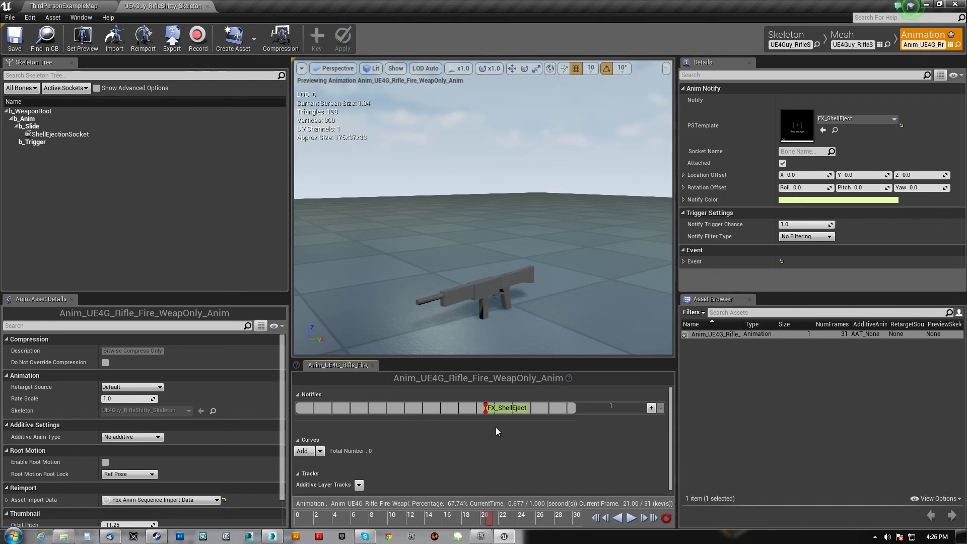
Step: Set the FX_ShellEject notify's socket name to ShellEjectionSocket
left_click(498, 408)
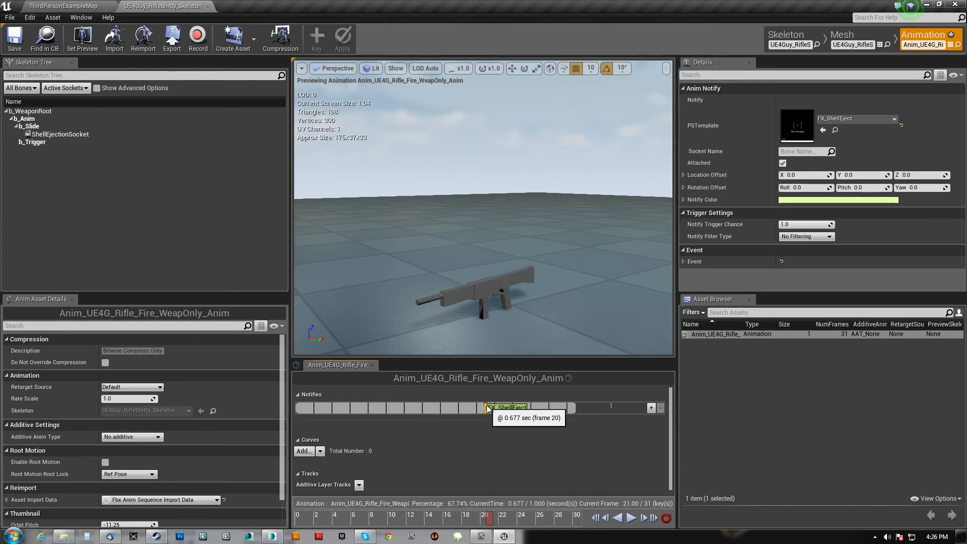
left_click(807, 152)
type("Shell")
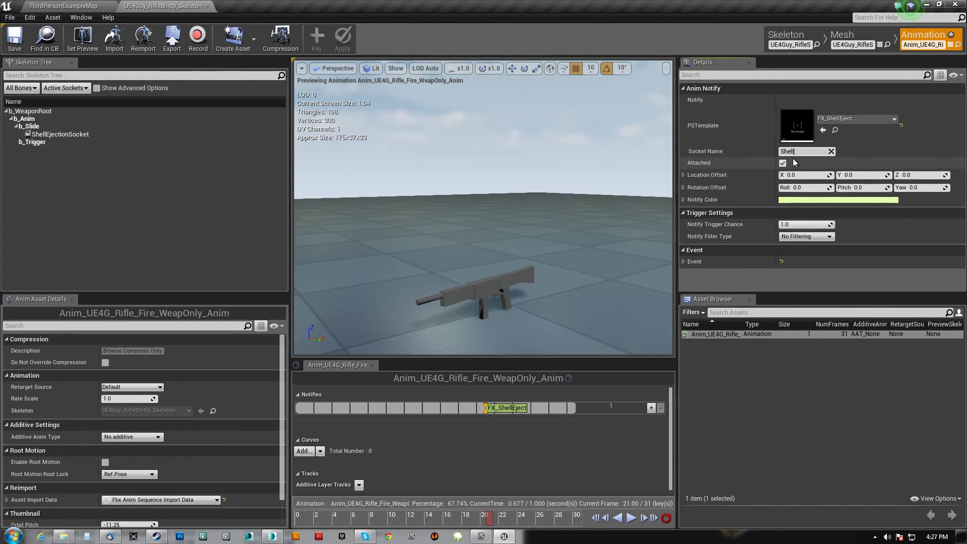
type("EjectionSock")
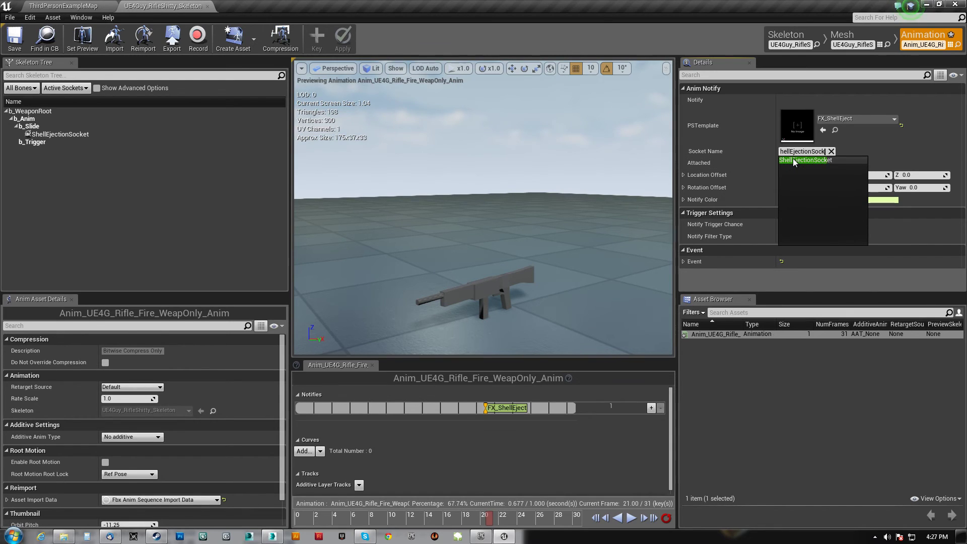
left_click(794, 160)
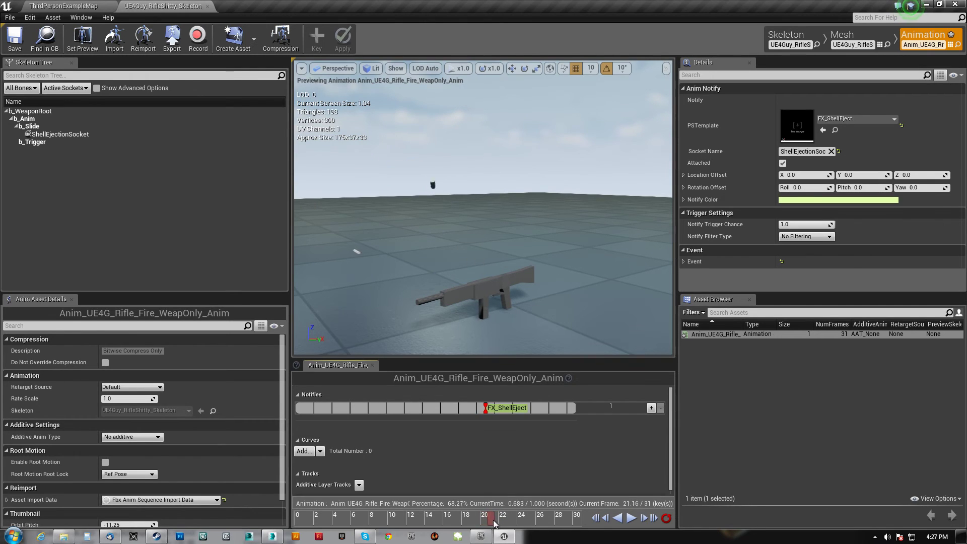
Step: Scrub the fire animation to check the shell ejection, and play-test the rifle in ThirdPersonExampleMap
mouse_move(516, 521)
left_mouse_down()
mouse_move(466, 522)
mouse_move(514, 523)
left_mouse_up()
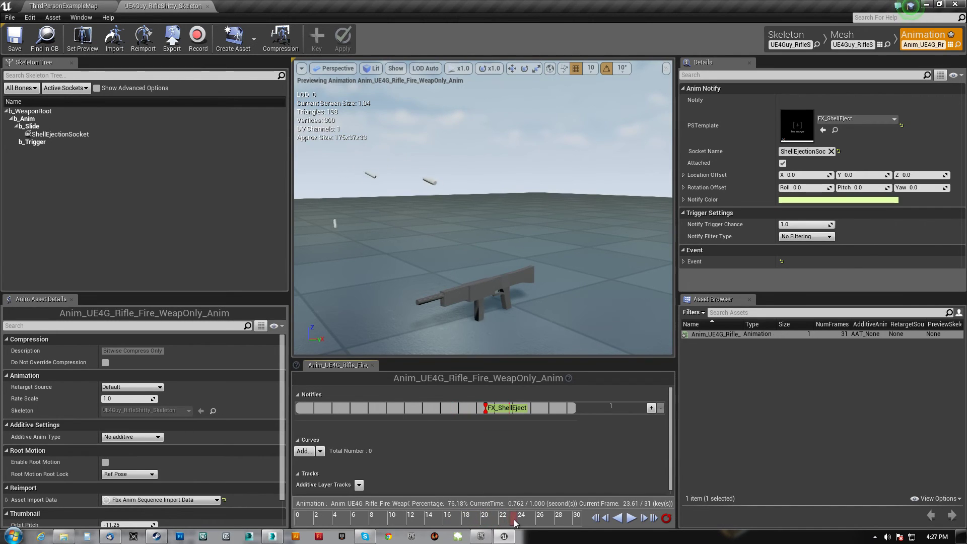
right_click_drag(456, 302, 479, 320)
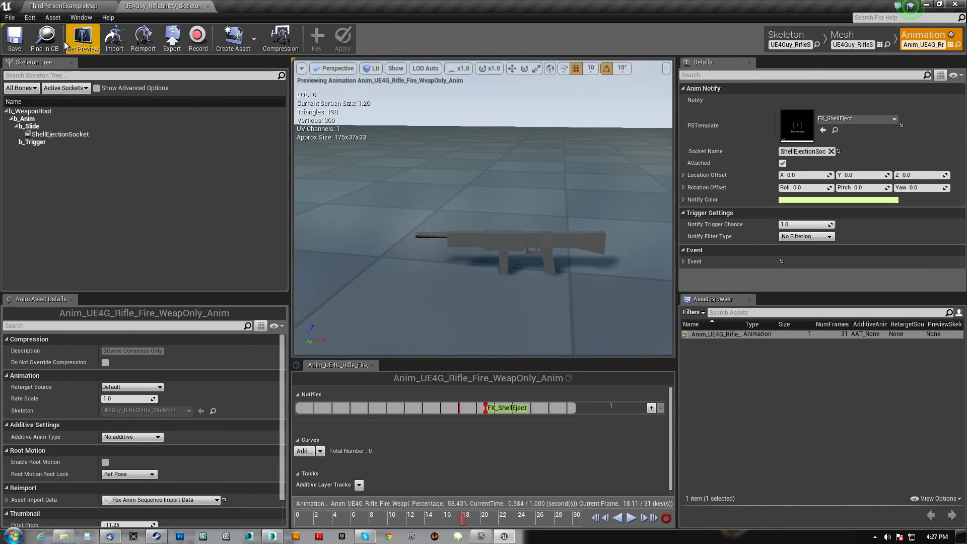
left_click(63, 6)
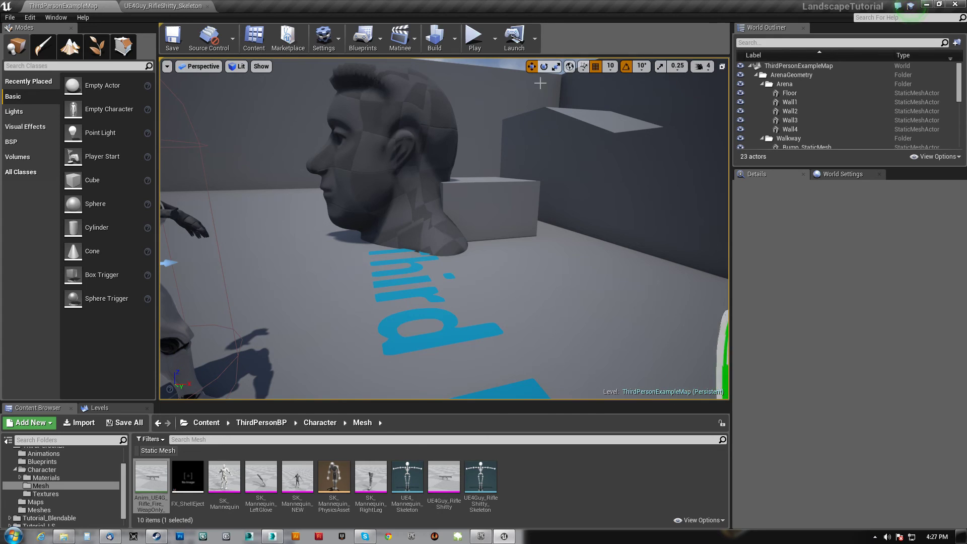
left_click(474, 38)
left_click(444, 228)
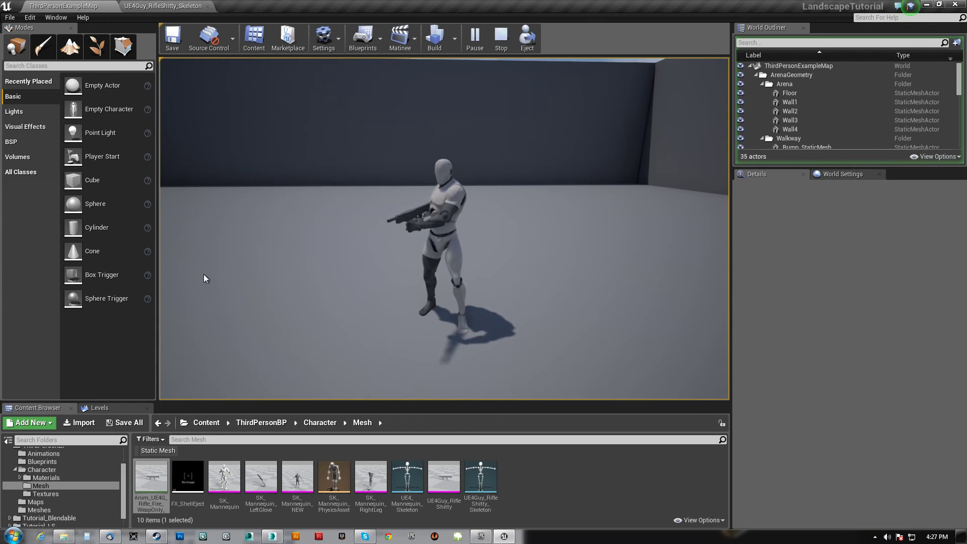
key("Escape")
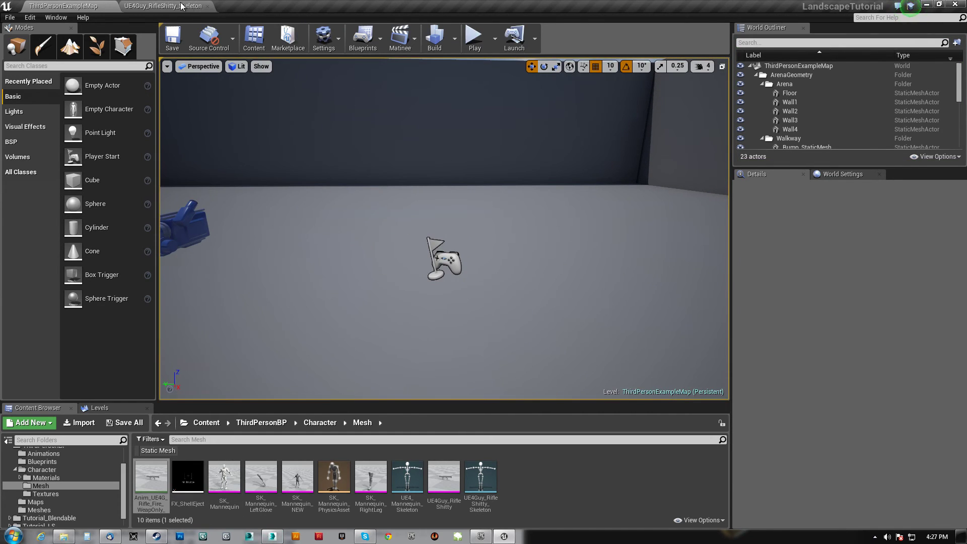
Step: Open FX_ShellEject, locate its Mesh Data mesh in the content browser, and dock the particle editor with the other tabs
left_click(190, 471)
double_click(190, 471)
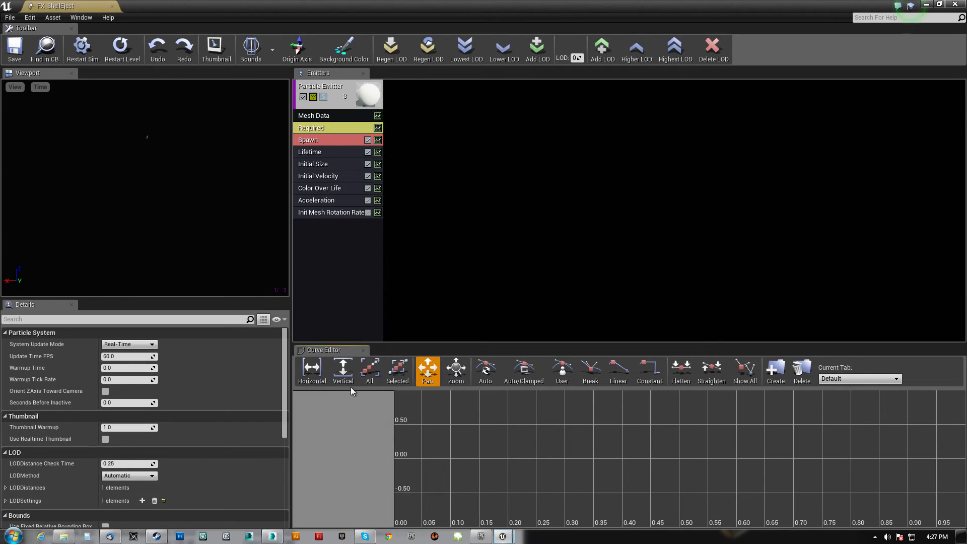
left_click(334, 117)
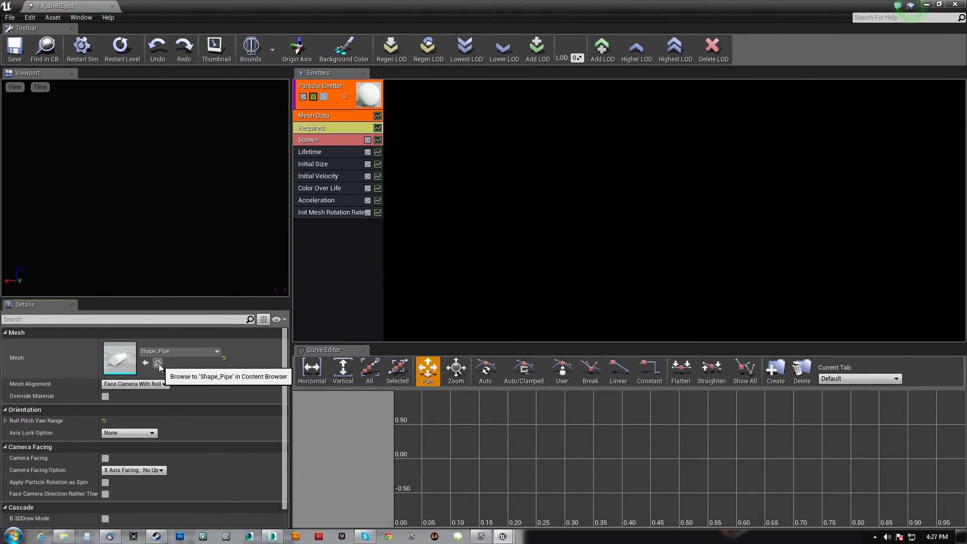
left_click_drag(89, 8, 267, 7)
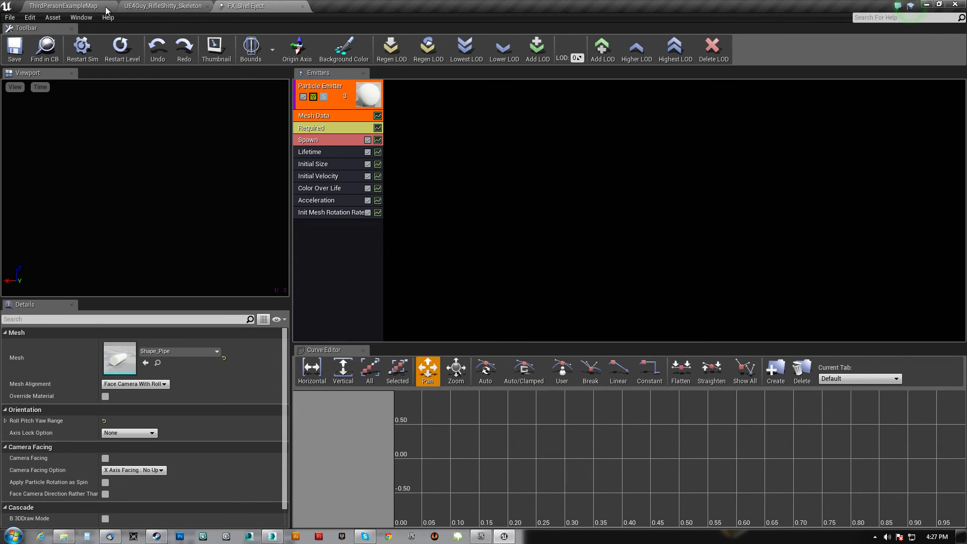
Step: Open the Shape_Pipe static mesh and examine its collision shape
left_click(109, 9)
double_click(297, 471)
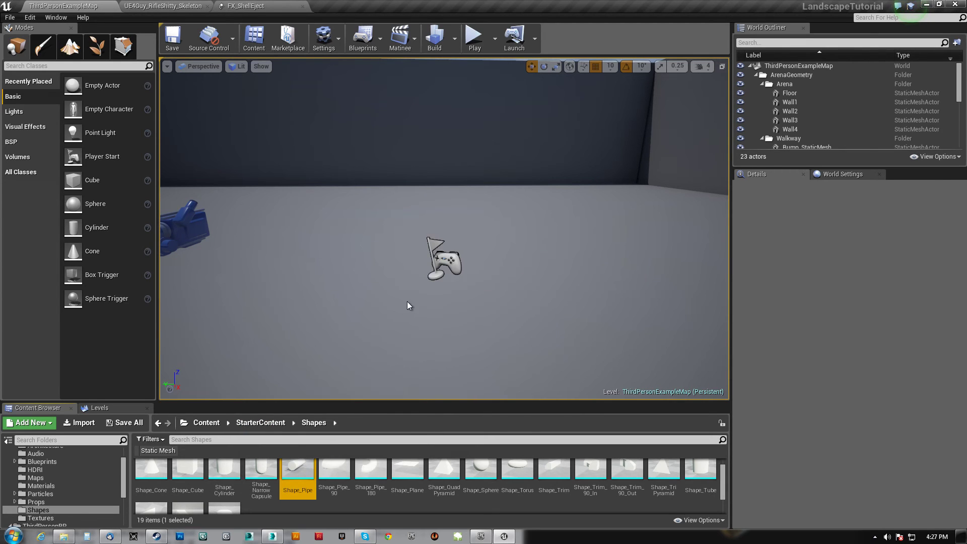
right_click_drag(408, 300, 377, 322)
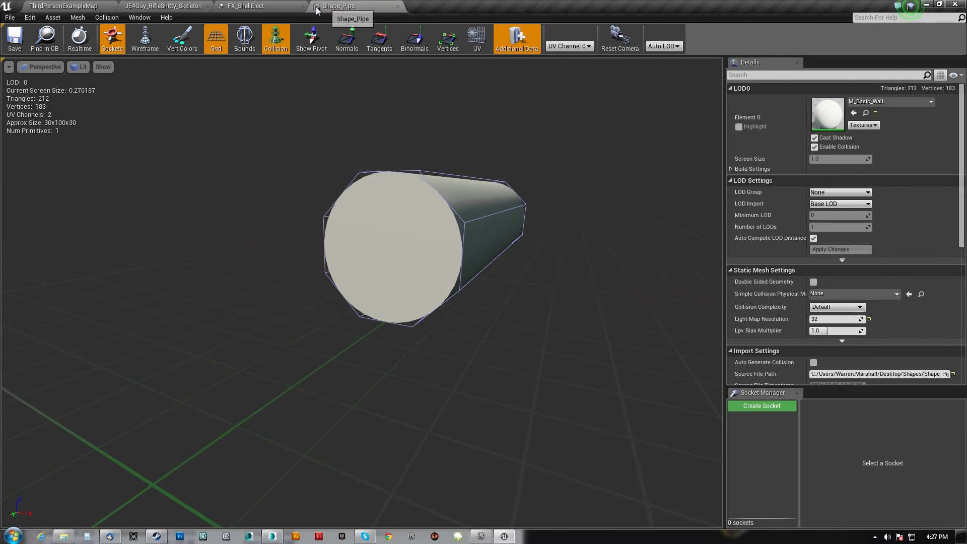
Step: Add a Collision module to the particle emitter in FX_ShellEject
left_click(281, 10)
right_click(318, 222)
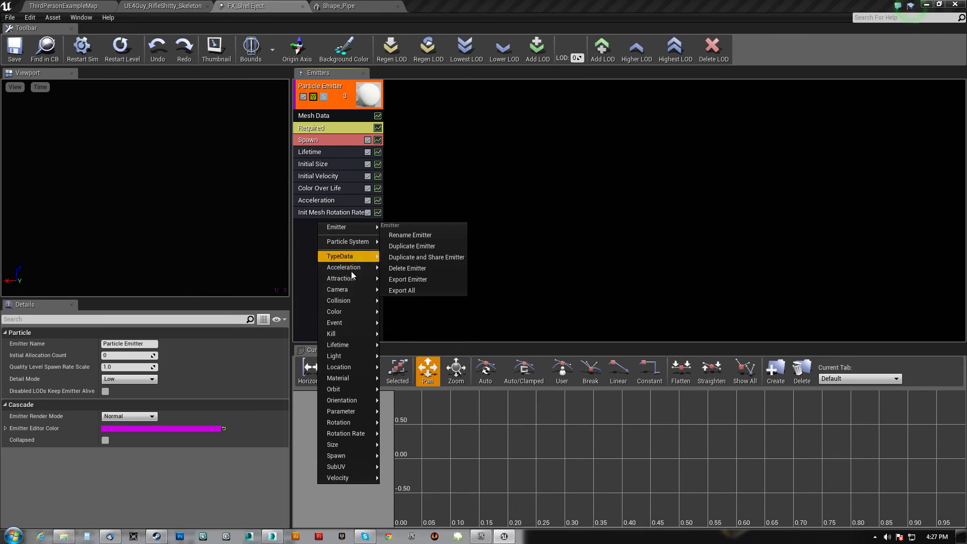
mouse_move(352, 300)
left_click(415, 300)
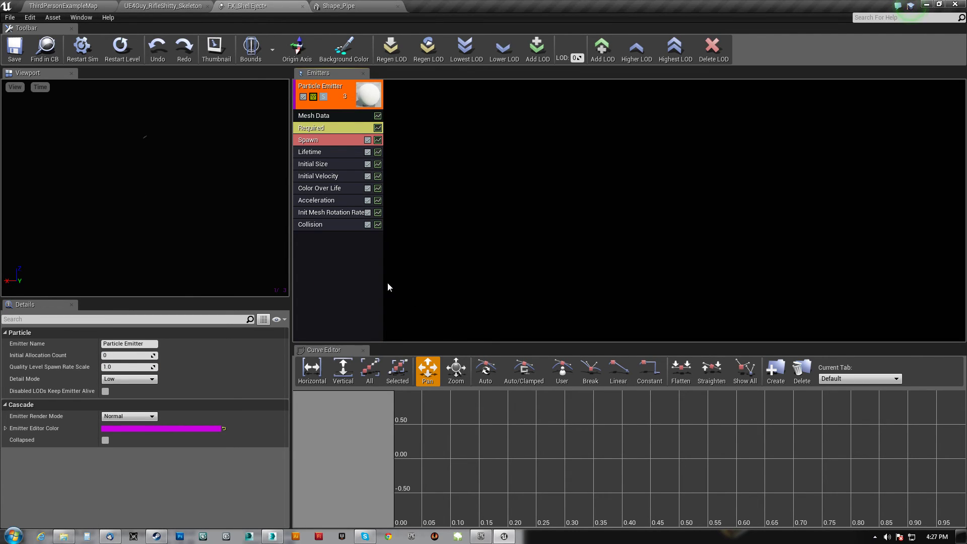
Step: Expand the Collision module's damping and Max Collisions settings, and set the maximum of Max Collisions to 3.0
left_click(321, 224)
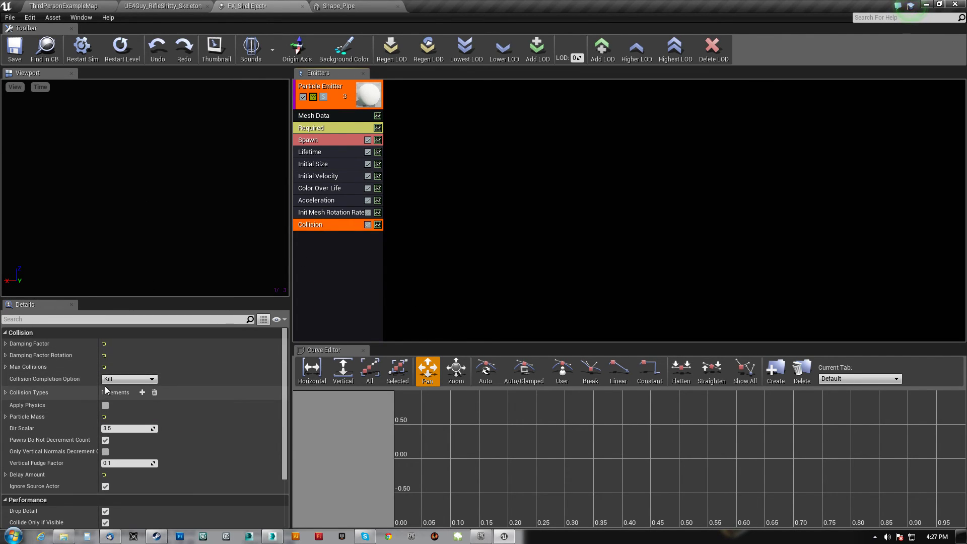
left_click(130, 379)
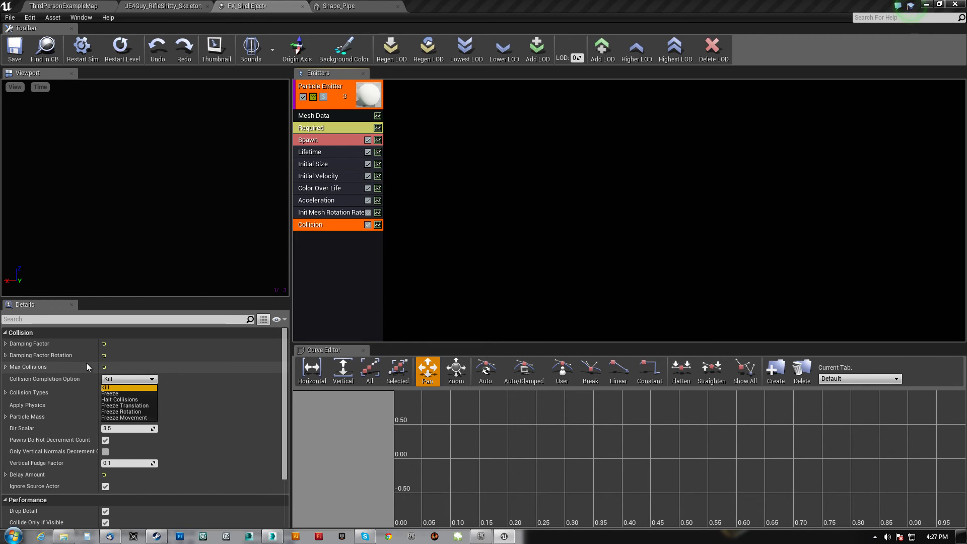
left_click(10, 345)
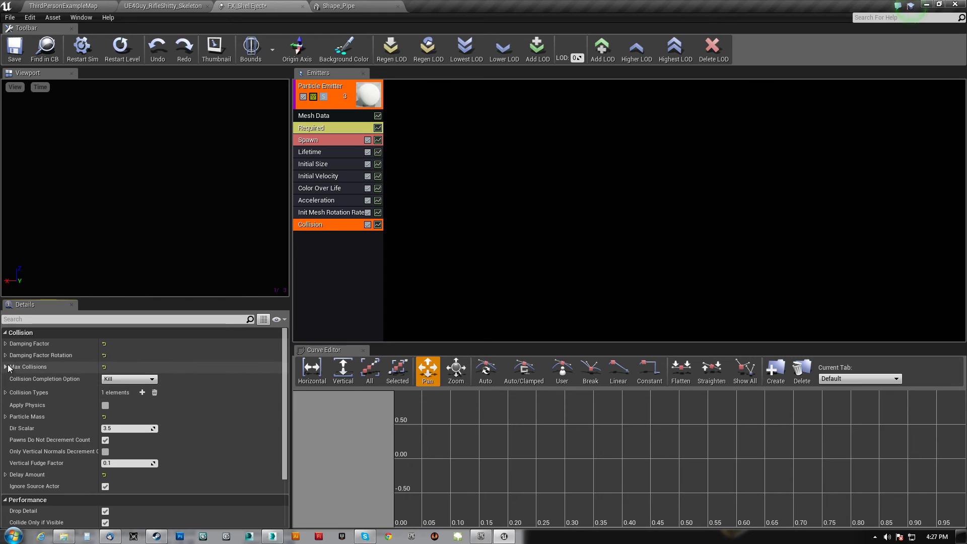
left_click(5, 344)
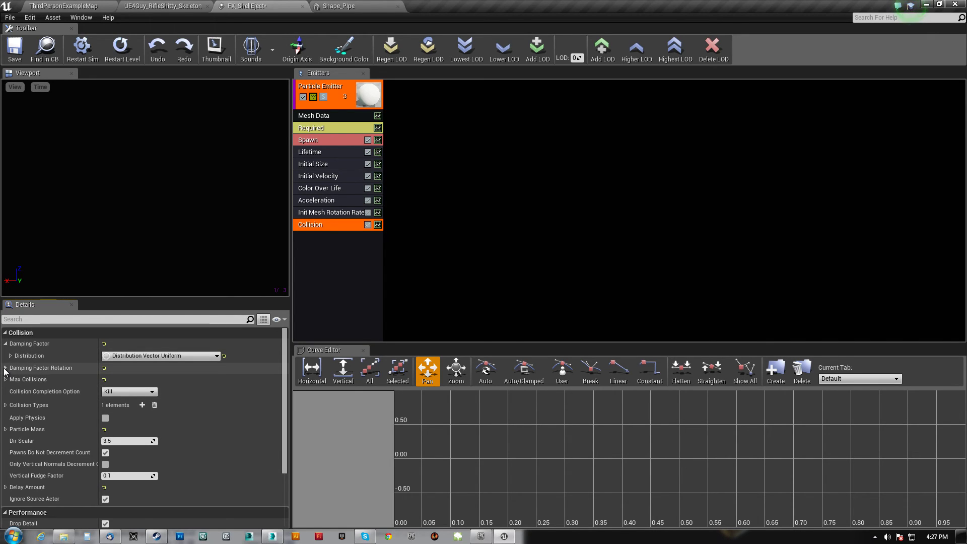
left_click(5, 367)
left_click(5, 392)
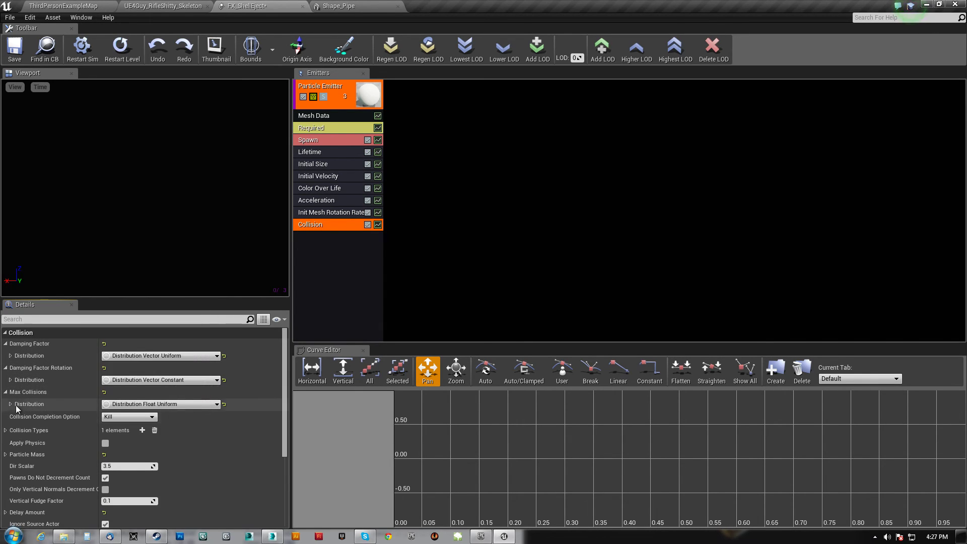
left_click(10, 404)
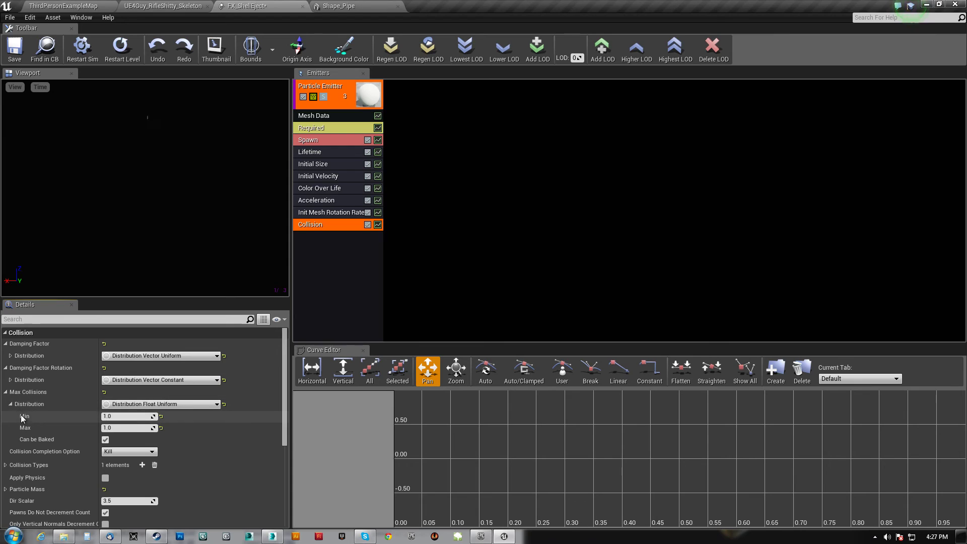
left_click(116, 427)
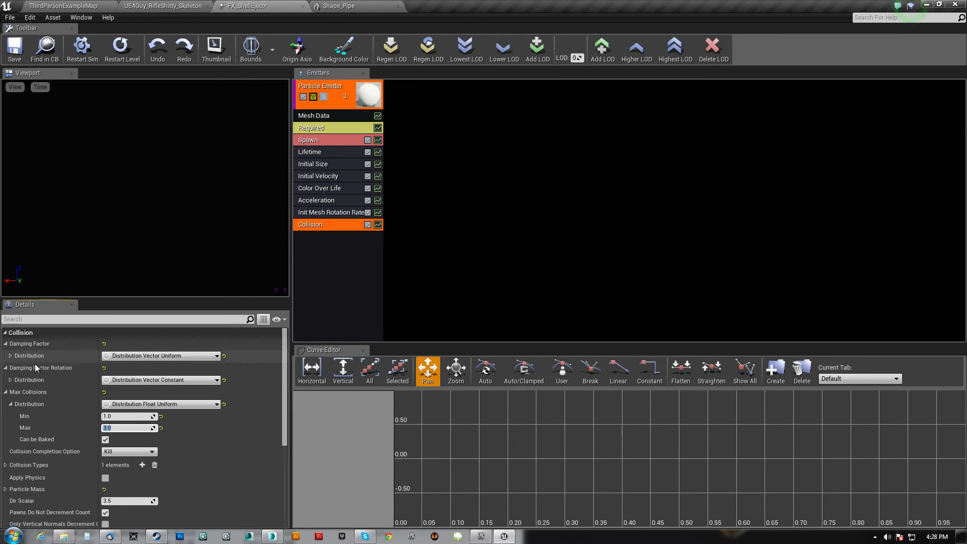
scroll(62, 468, "down", 3)
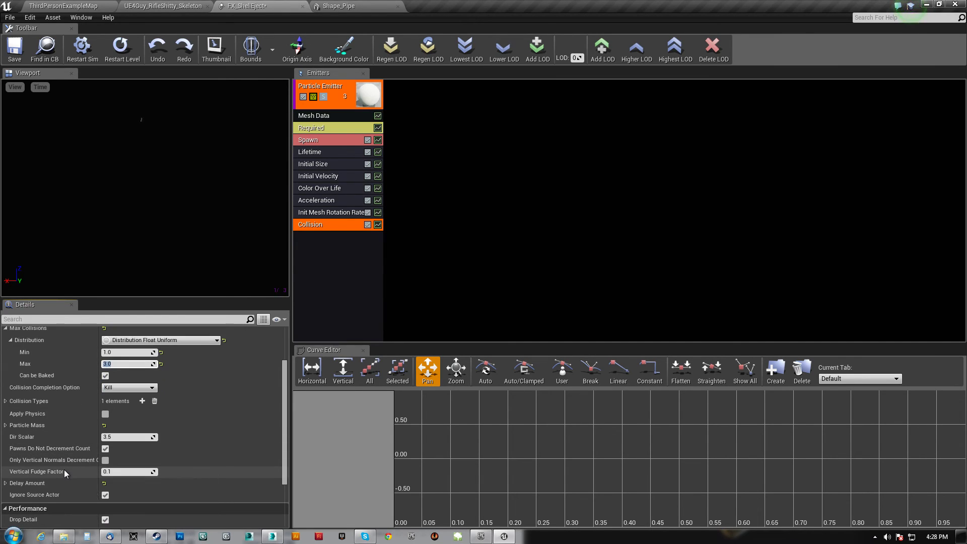
Step: Play-test the shell ejection in the level, checking the ejected shells in wireframe and lit views
scroll(62, 473, "up", 3)
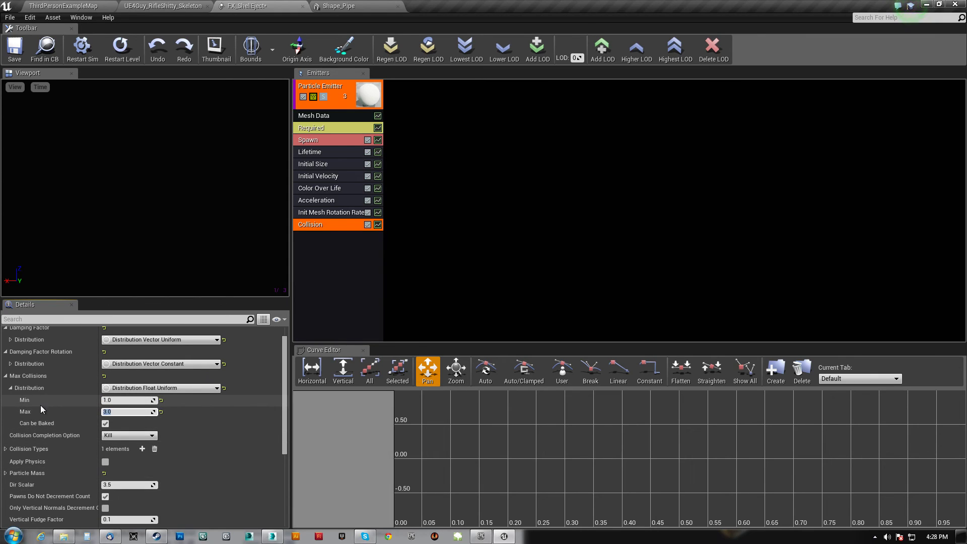
left_click(7, 352)
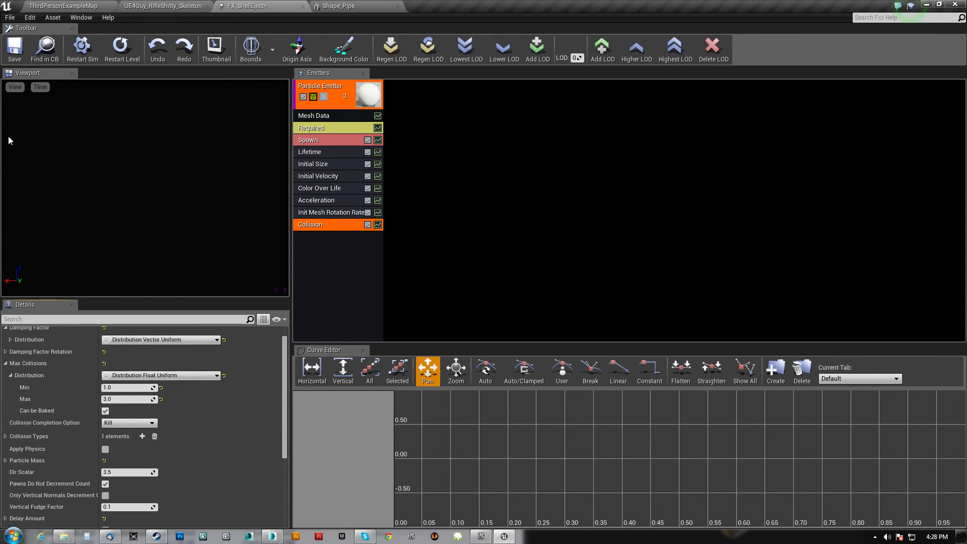
left_click(63, 6)
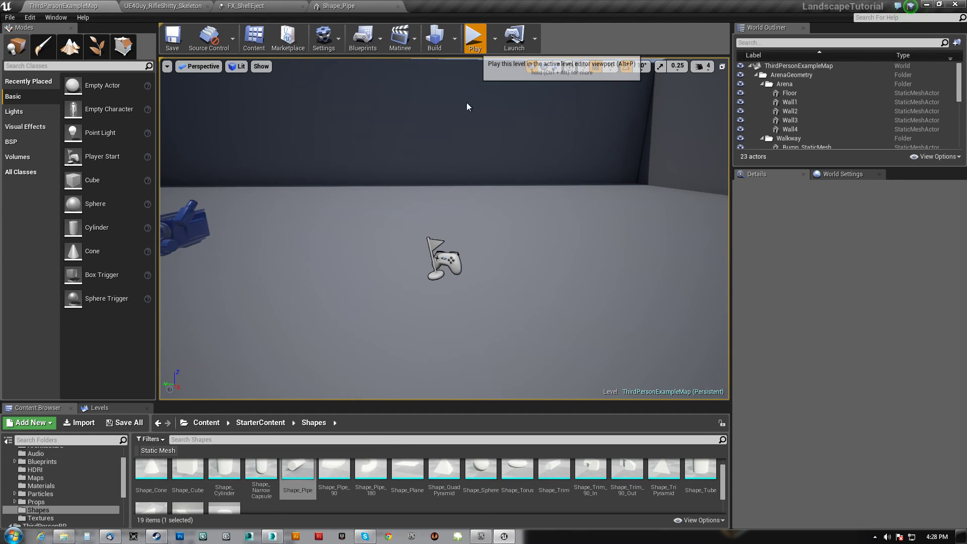
left_click(474, 38)
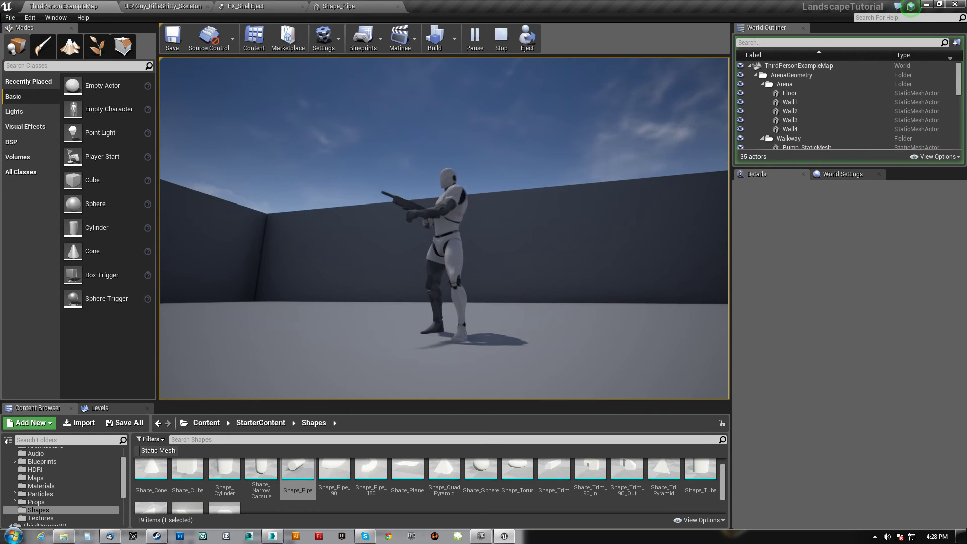
key("F1")
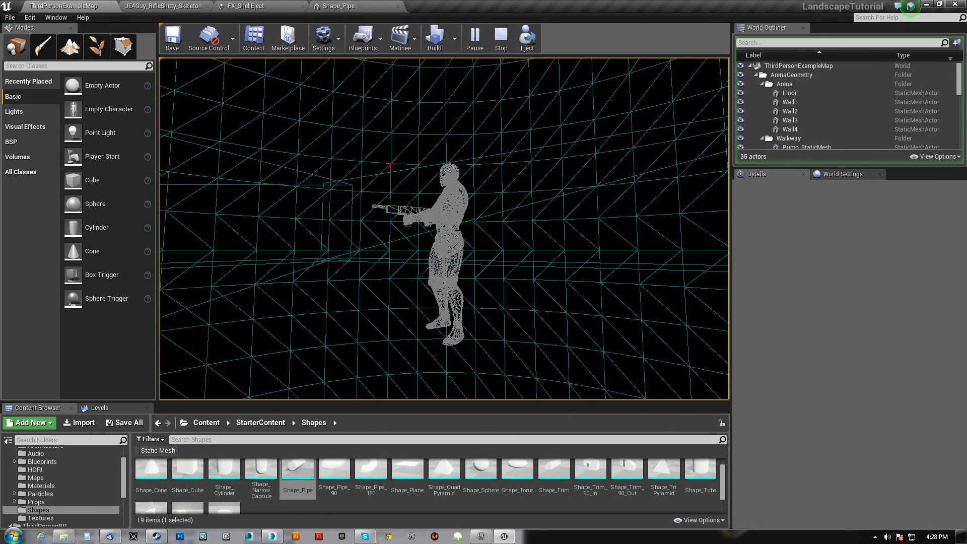
key("F3")
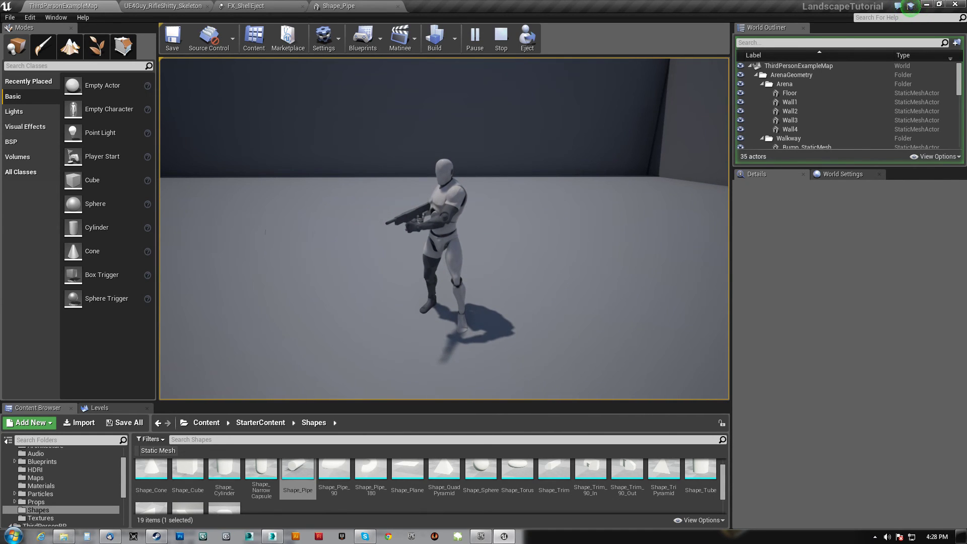
Step: Return to FX_ShellEject and examine the Collision module's Particle Mass distribution and the settings around it
left_click(372, 5)
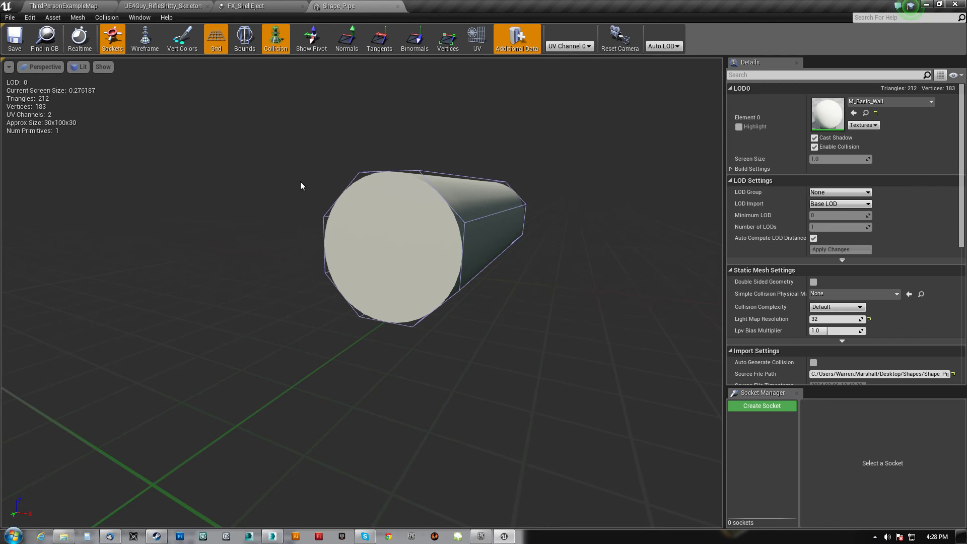
left_click(284, 6)
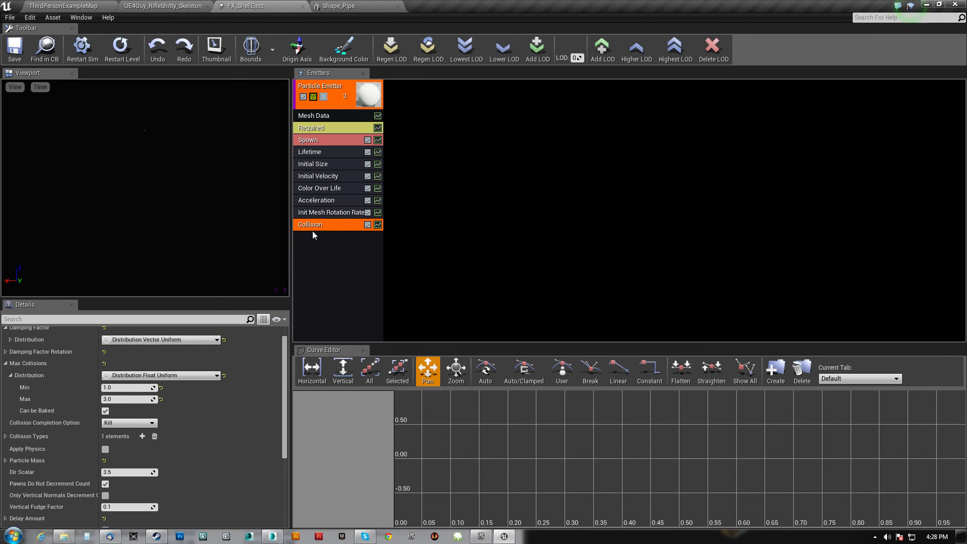
scroll(62, 455, "down", 1)
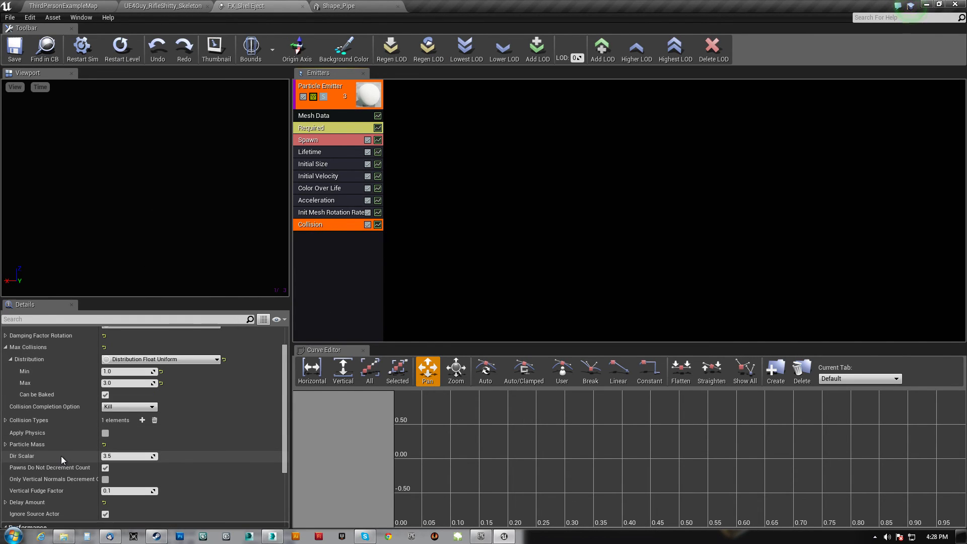
left_click(5, 445)
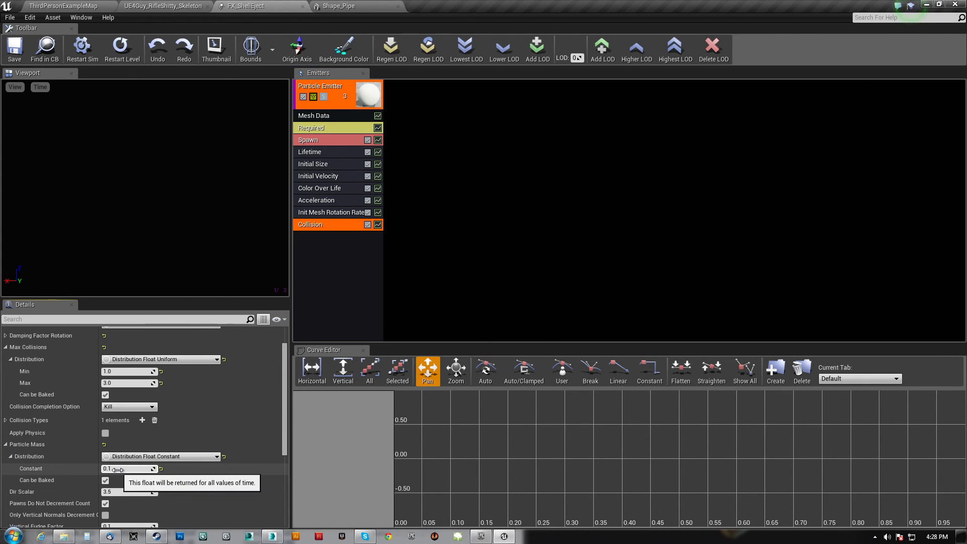
scroll(129, 458, "down", 2)
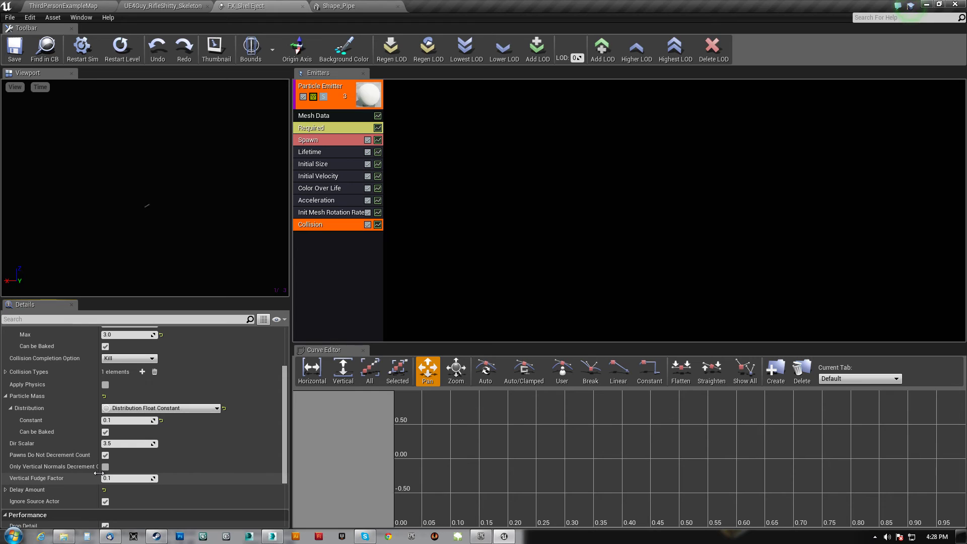
scroll(101, 466, "up", 3)
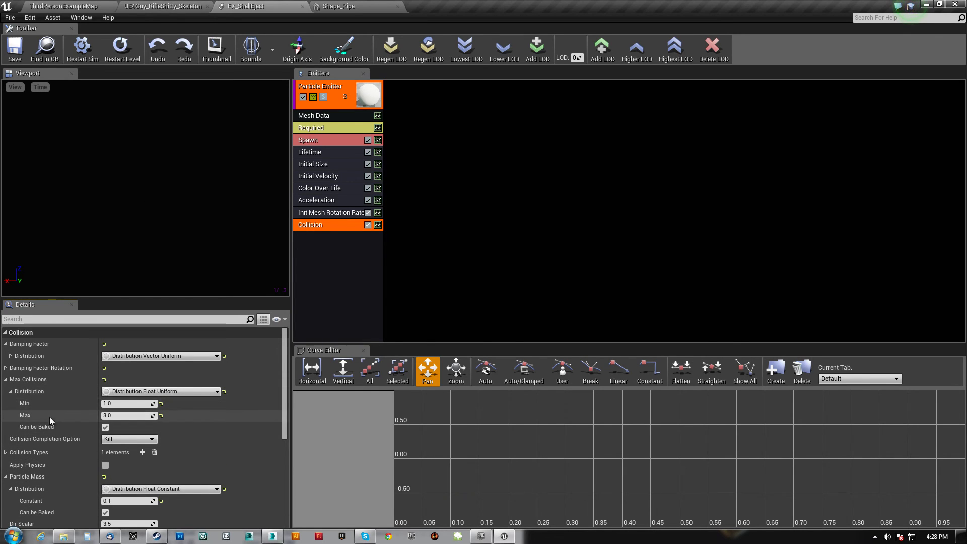
Step: Review the Collision module's collision types, keeping WorldStatic, and enable Apply Physics
left_click(5, 452)
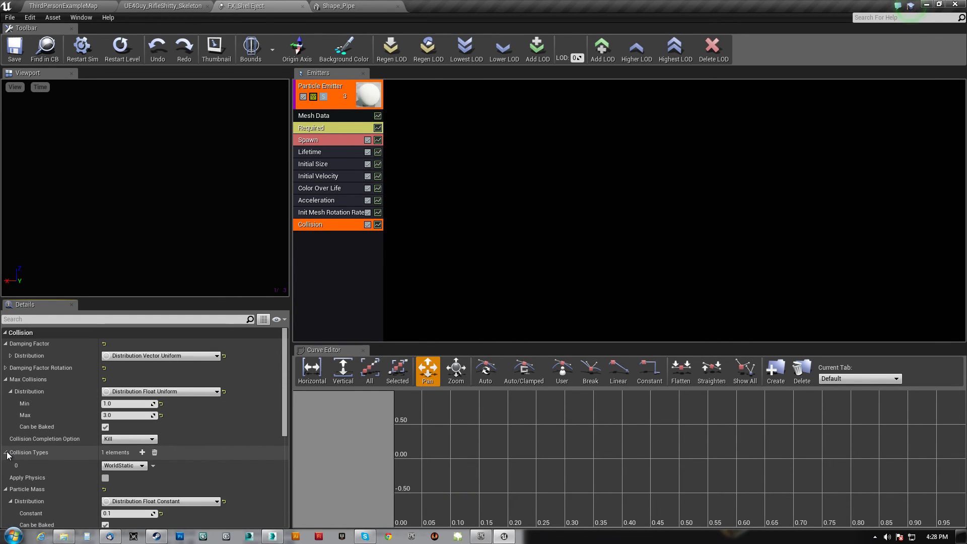
left_click(130, 465)
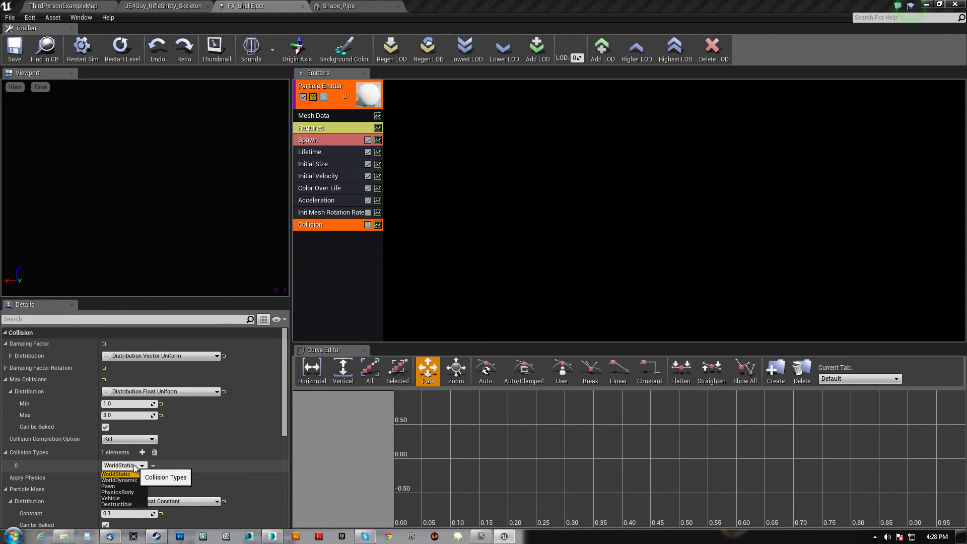
left_click(134, 468)
mouse_move(30, 481)
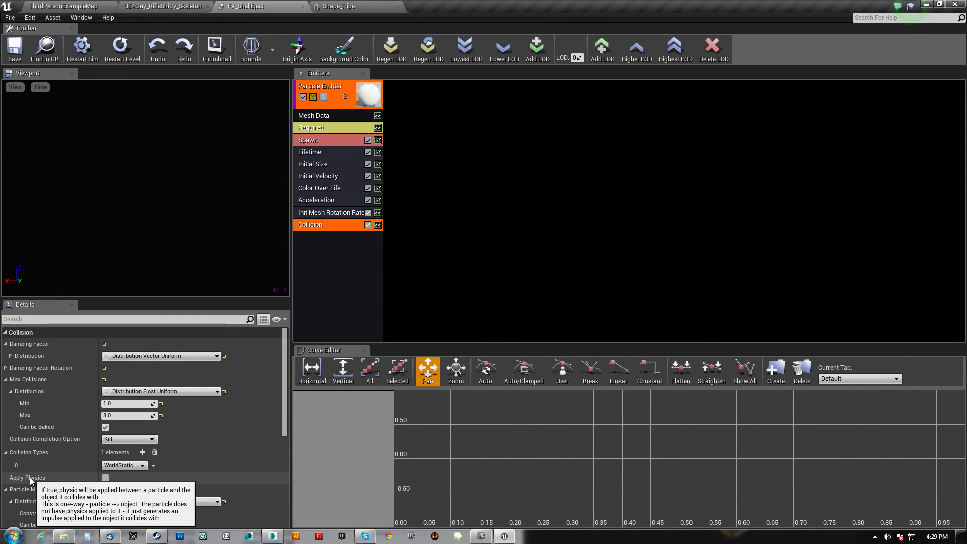
left_click(106, 477)
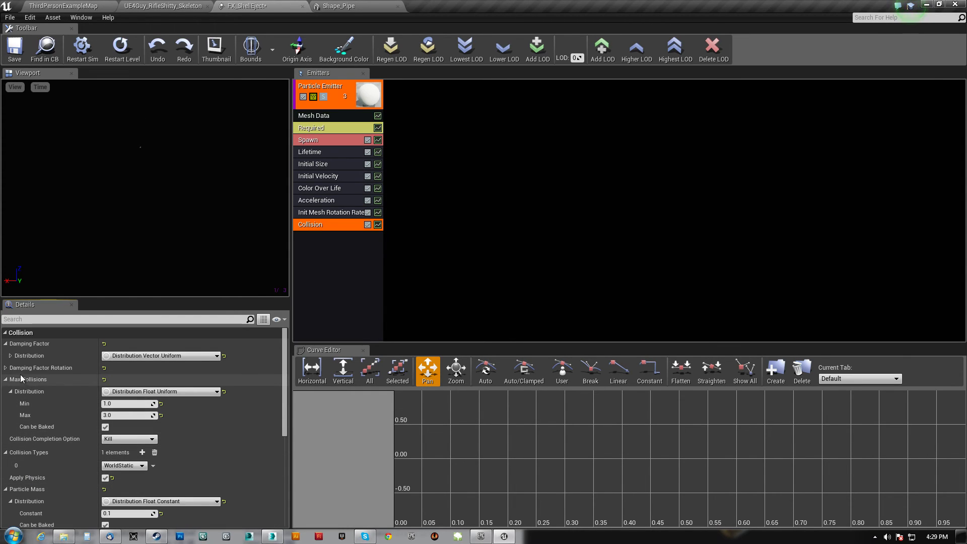
Step: Expand the damping factor settings and set the Collision Completion Option to Freeze
left_click(6, 367)
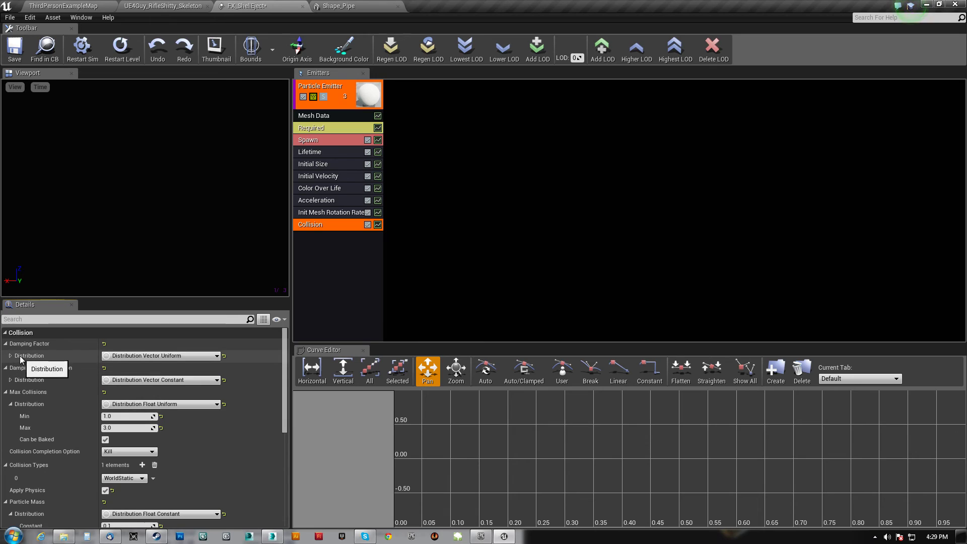
left_click(10, 356)
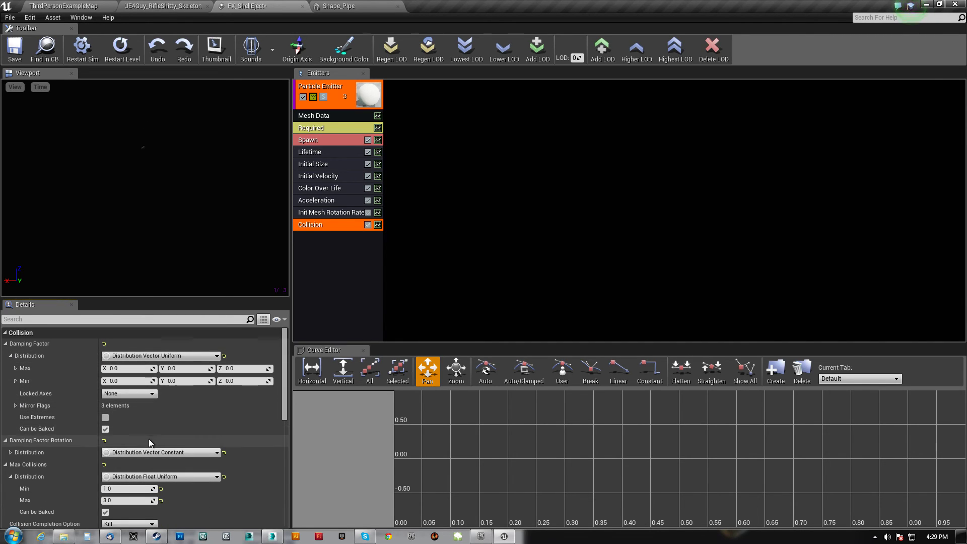
scroll(149, 443, "down", 3)
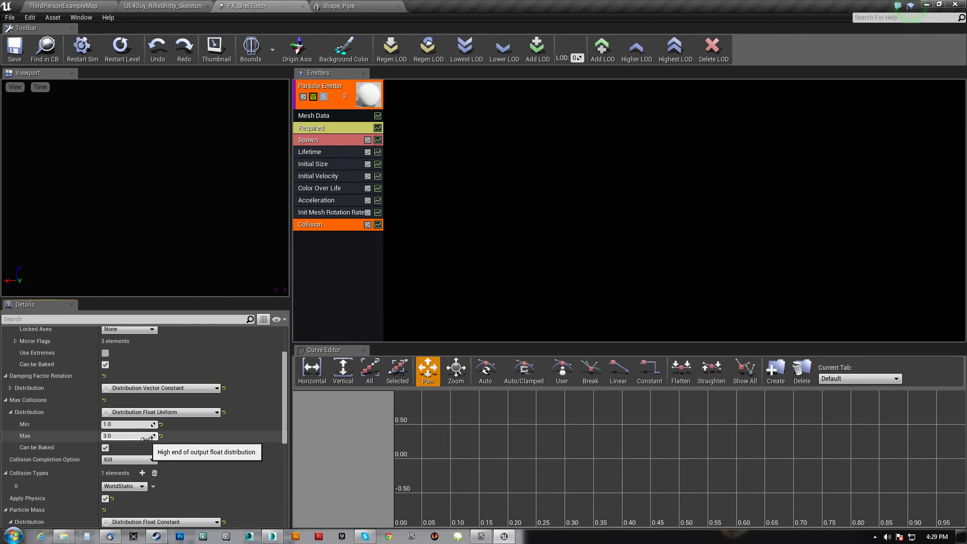
left_click(129, 459)
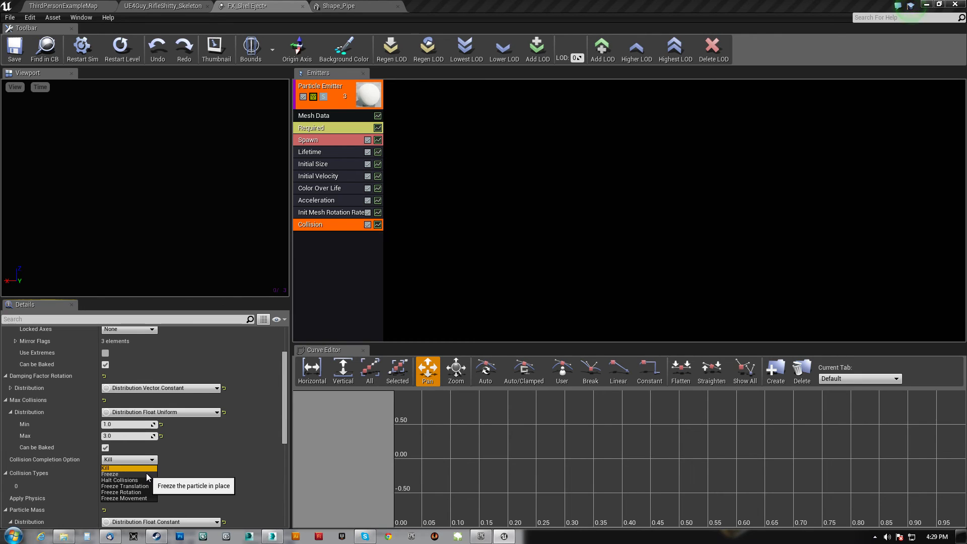
left_click(146, 473)
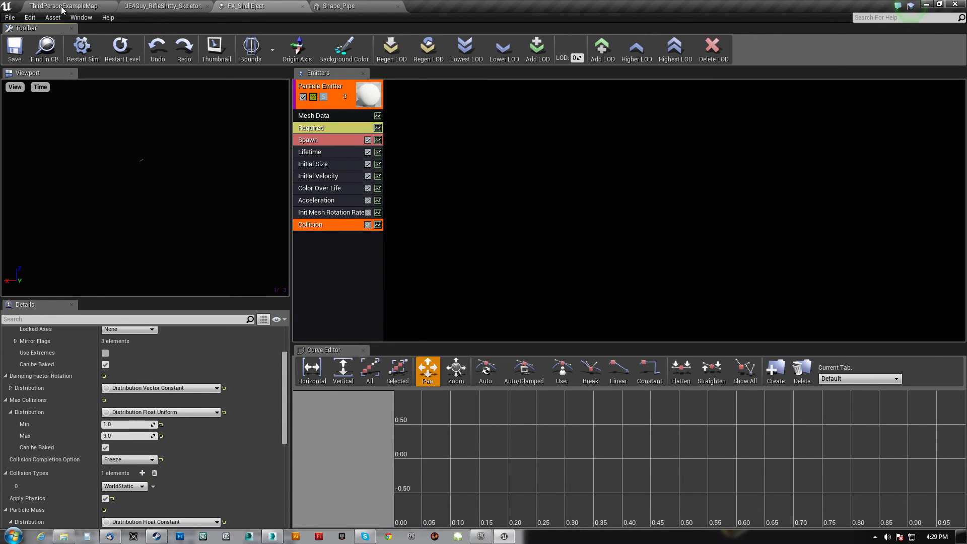
Step: Play the level and run the character around while firing to check how the ejected shells land, then stop playing
left_click(62, 6)
left_click(475, 37)
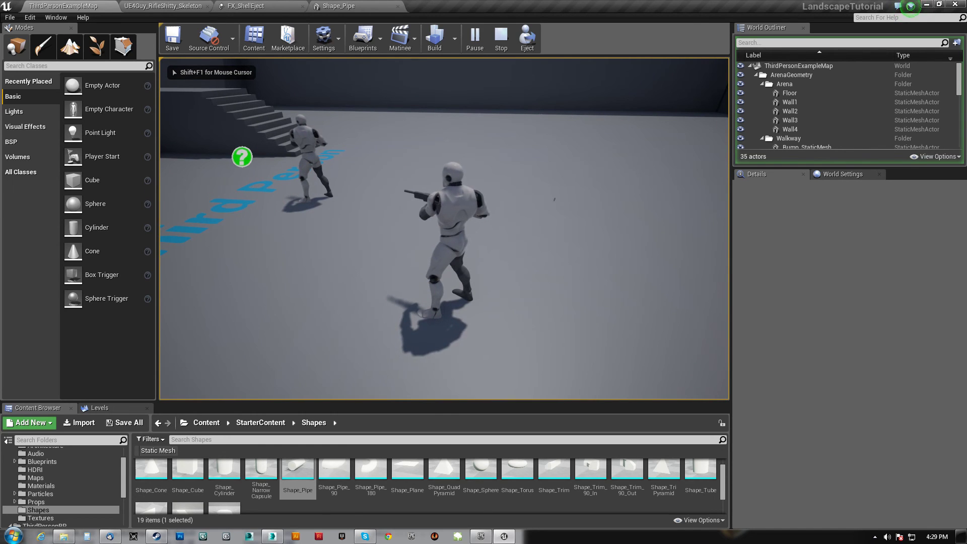
key("d")
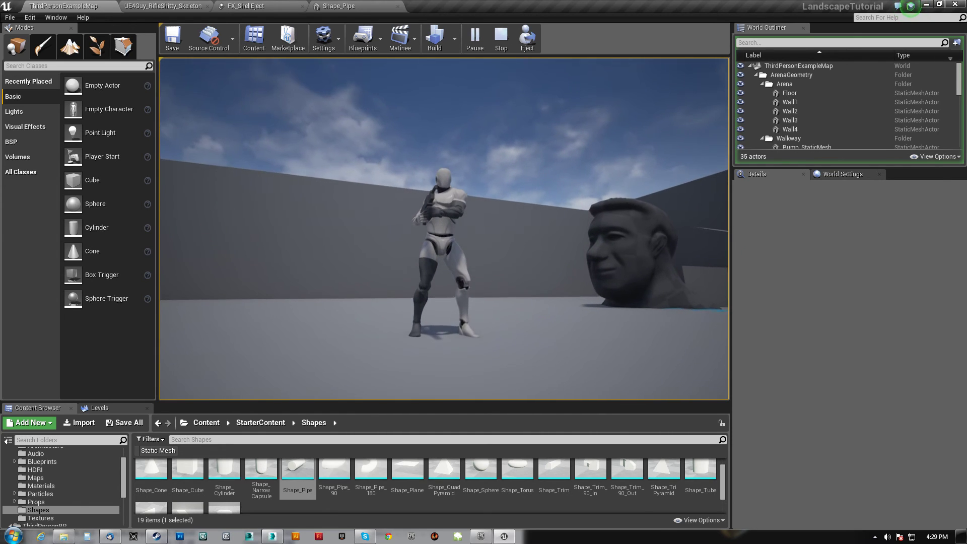
key("a")
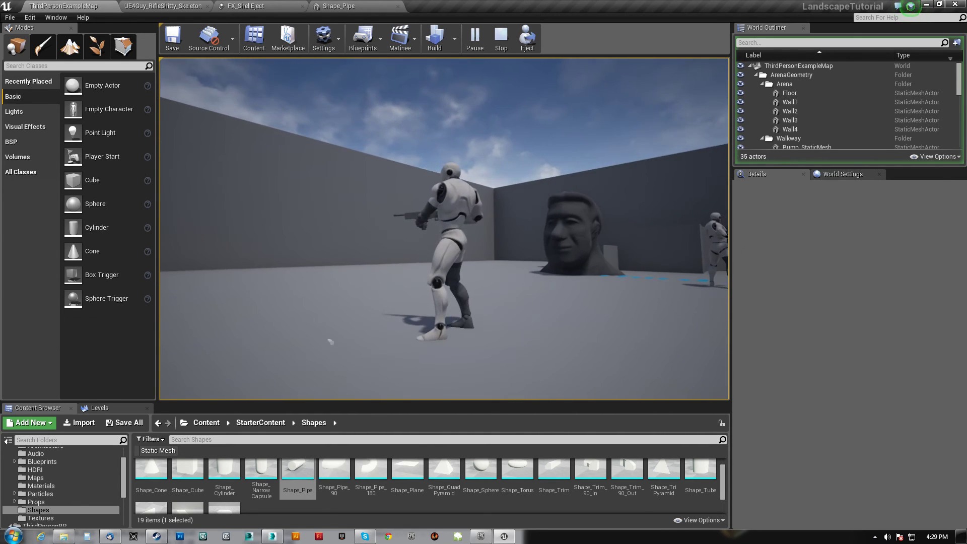
key("d")
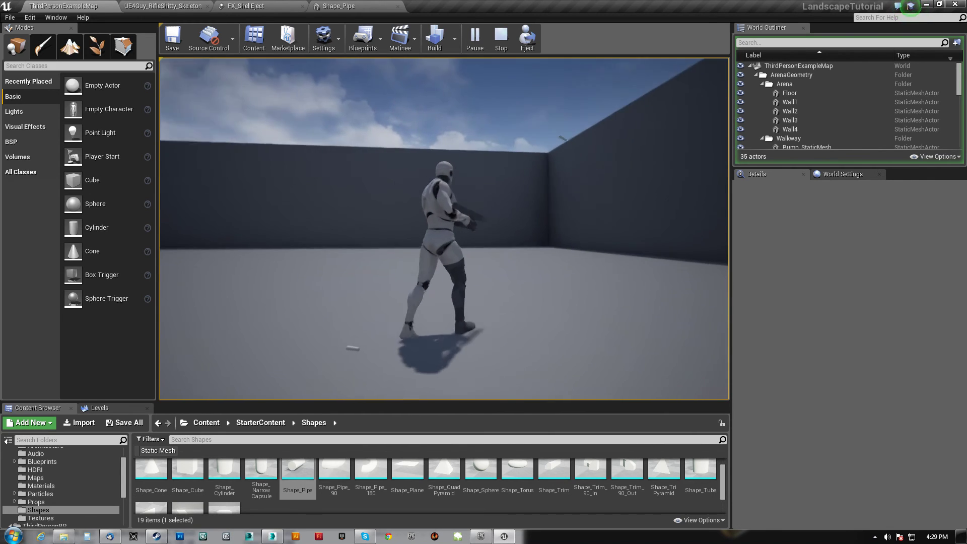
key("w")
key("a")
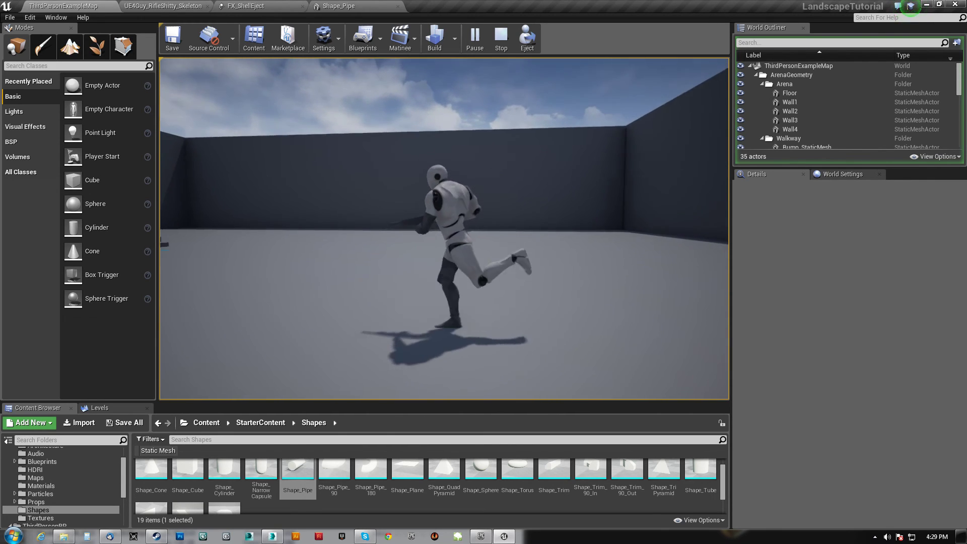
key("d")
key("w")
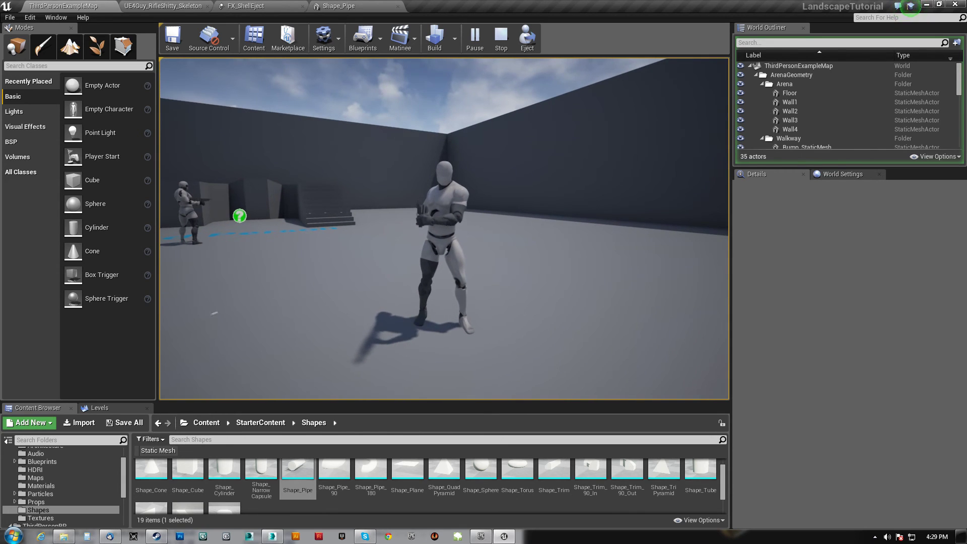
key("a")
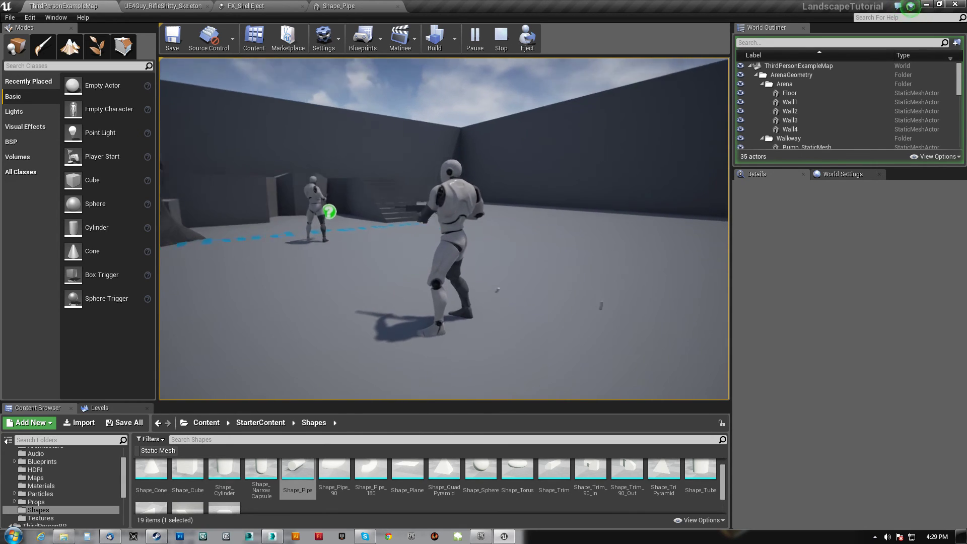
key("d")
key("a")
key("d")
key("a")
key("w")
key("s")
key("a")
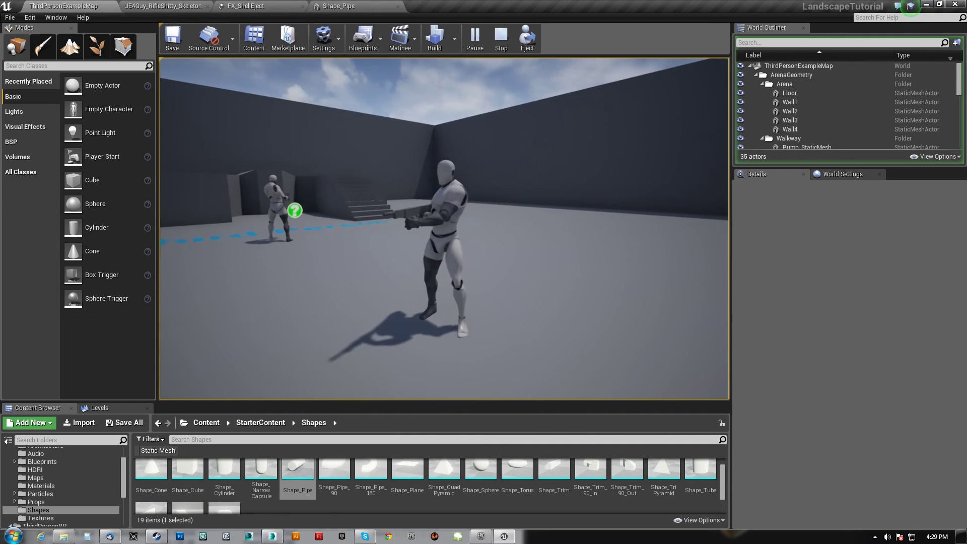
key("s")
key("Escape")
Step: Set the Collision Completion Option of FX_ShellEject's Collision module to Freeze Movement
left_click(258, 8)
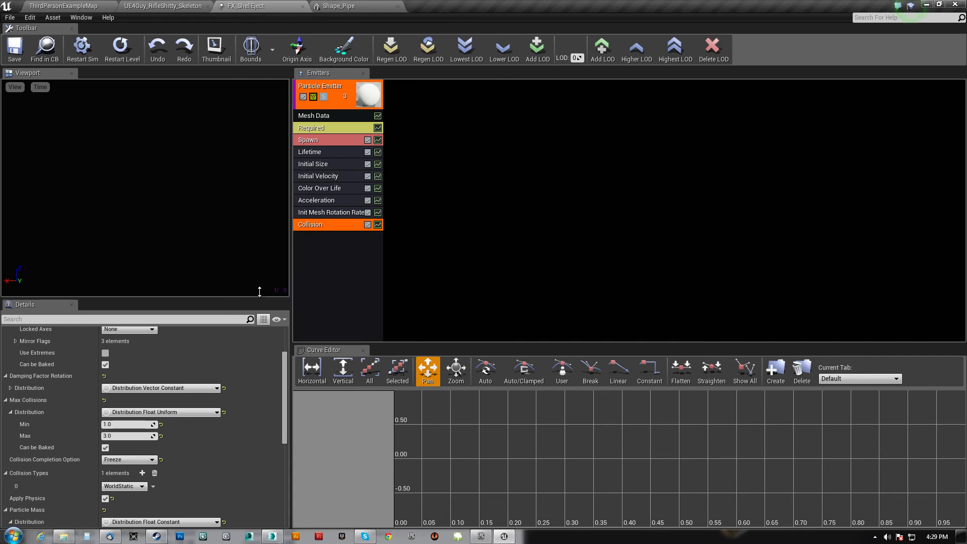
left_click(129, 459)
left_click(128, 501)
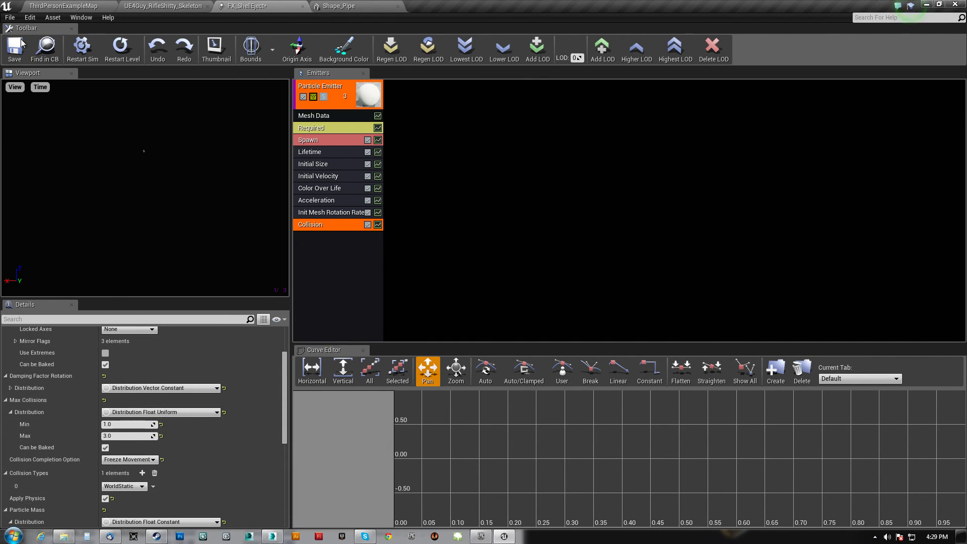
Step: Play the level again to check the shells on the floor with the changed completion option, and stop playing
left_click(96, 7)
left_click(474, 39)
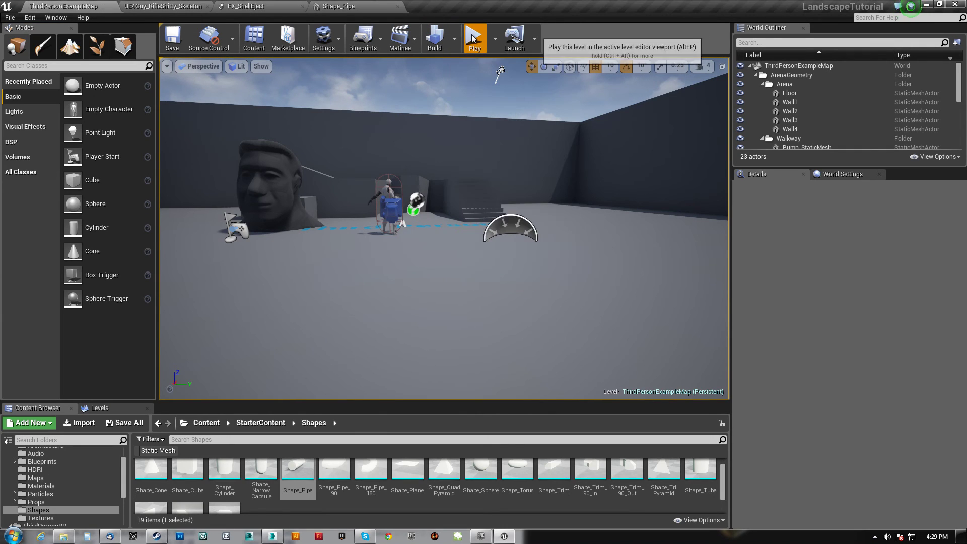
left_click(443, 202)
key("w")
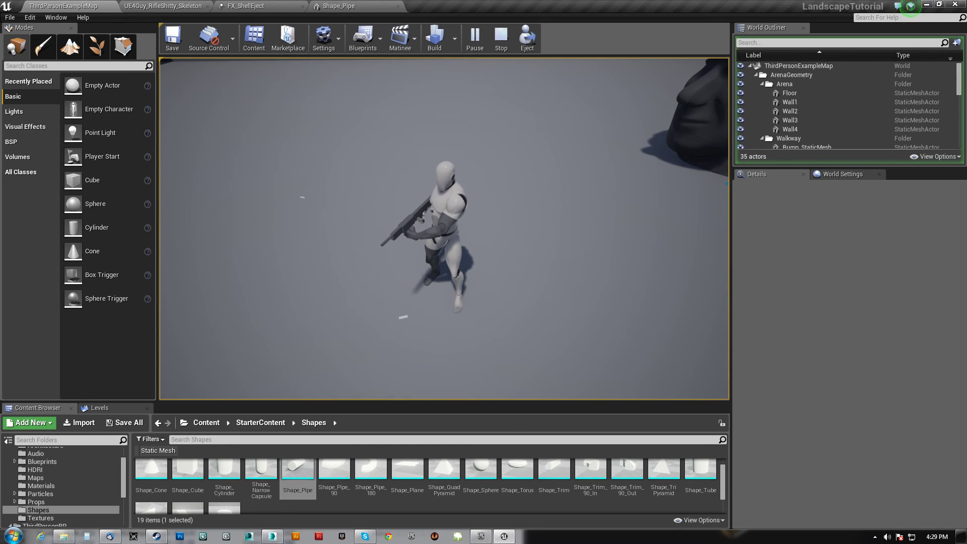
key("Escape")
Step: Set the minimum of Max Collisions to 3.0 in FX_ShellEject's Collision module
left_click(274, 7)
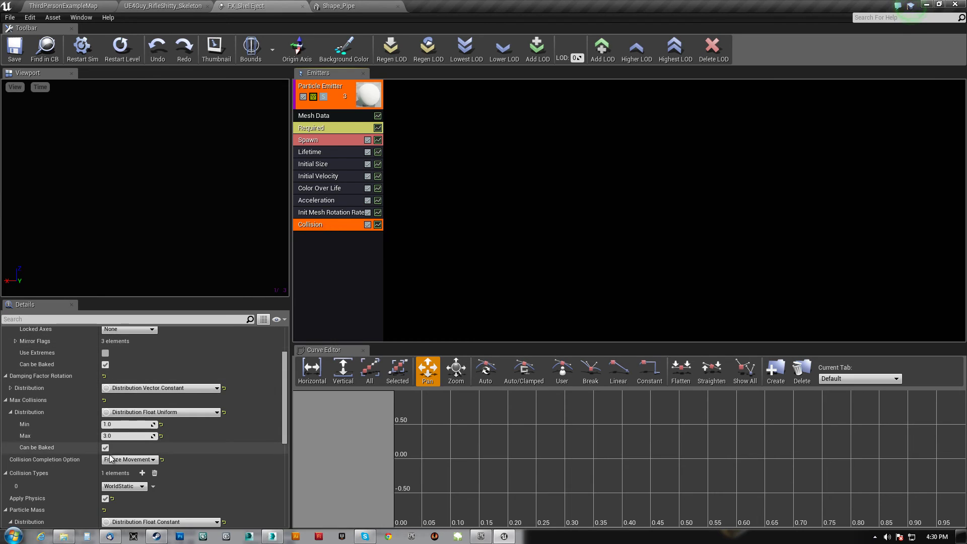
key("Return")
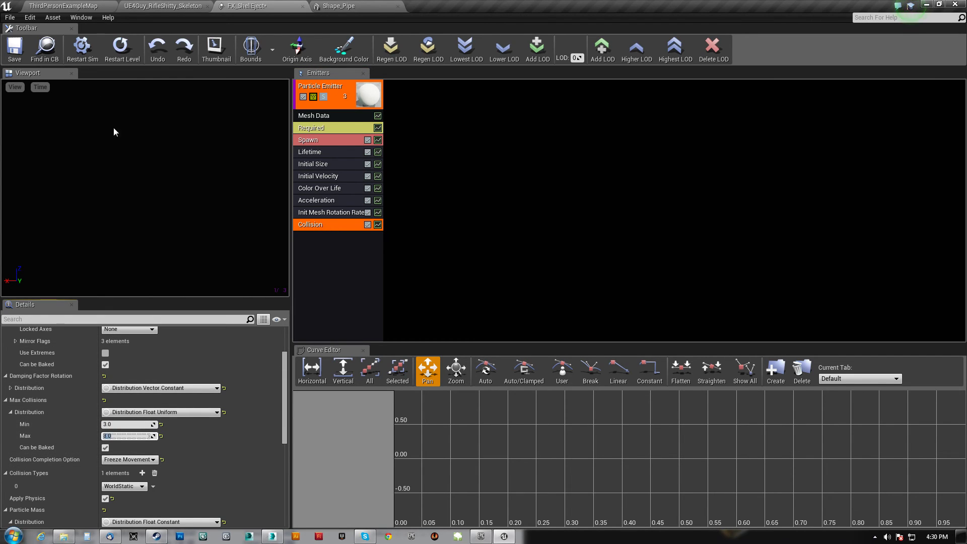
Step: Play the level and move the character around while firing to check the shells with the changed collision count
left_click(63, 6)
left_click(474, 37)
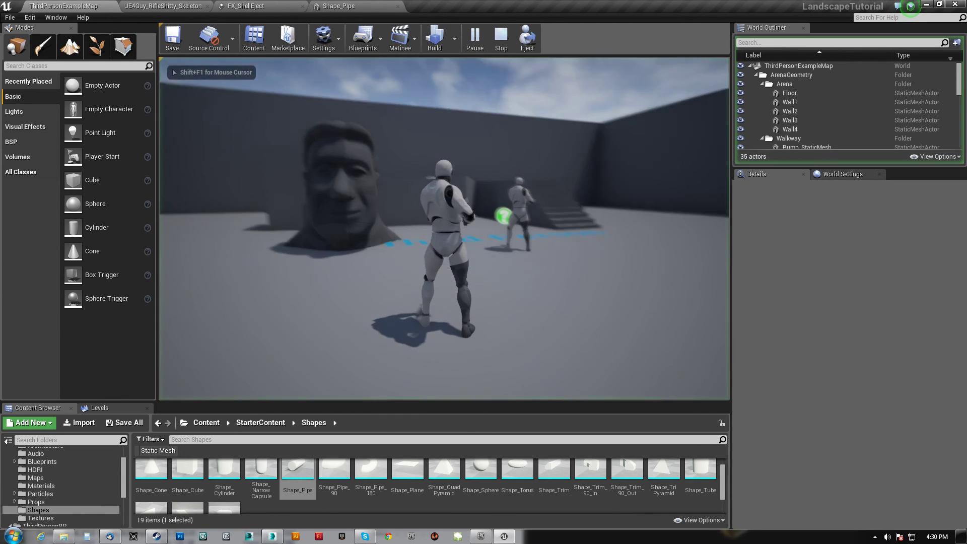
key("d")
left_click(444, 228)
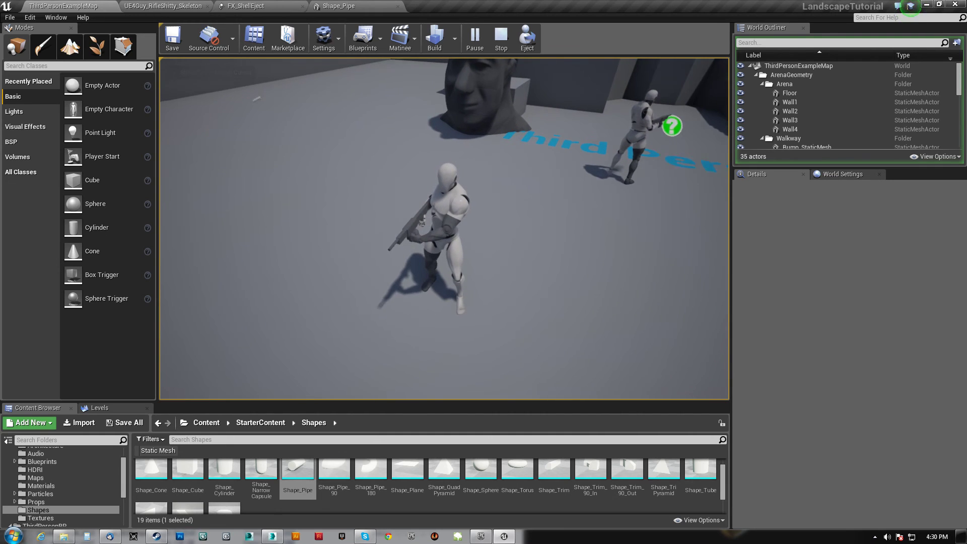
key("a")
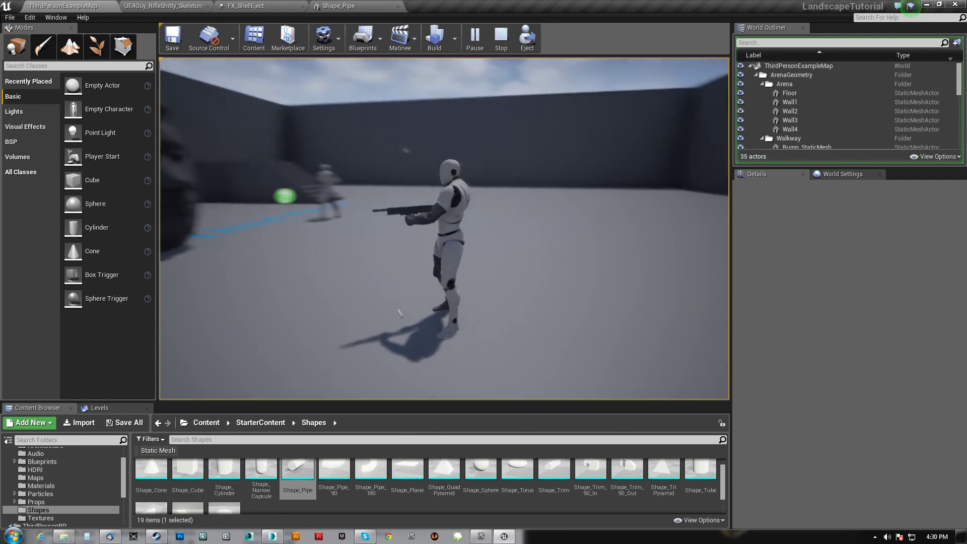
key("d")
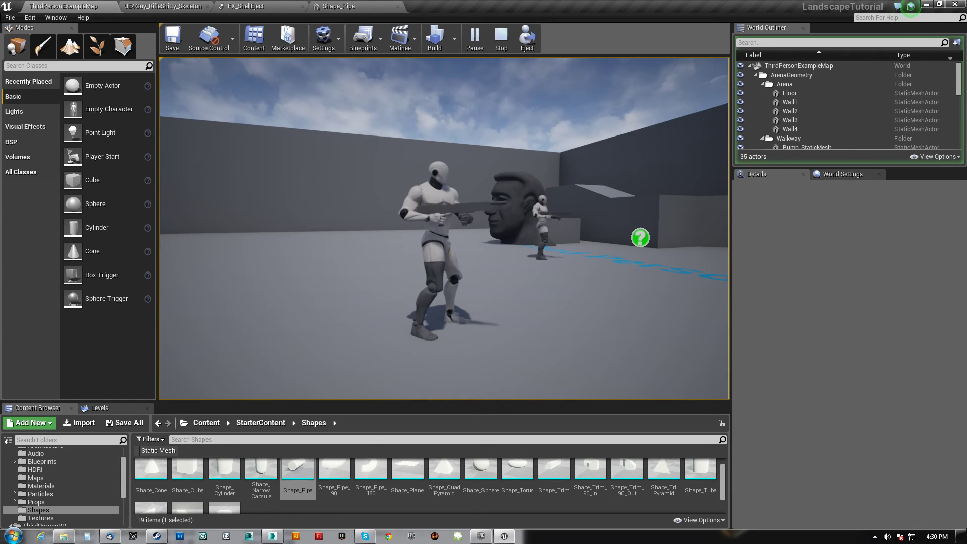
Step: Set the minimum Z of Start Velocity to 250.0 in FX_ShellEject's Initial Velocity module and save the particle system
left_click(289, 6)
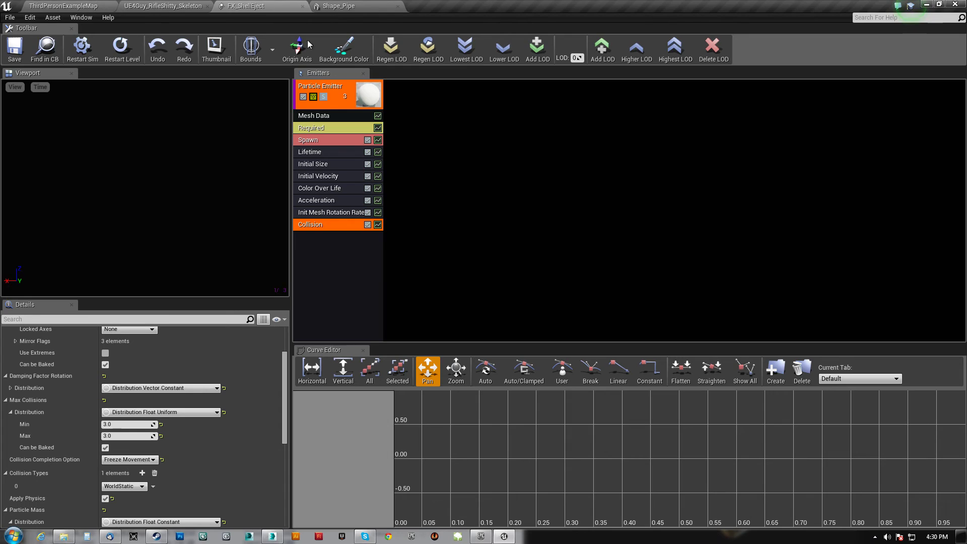
left_click(323, 177)
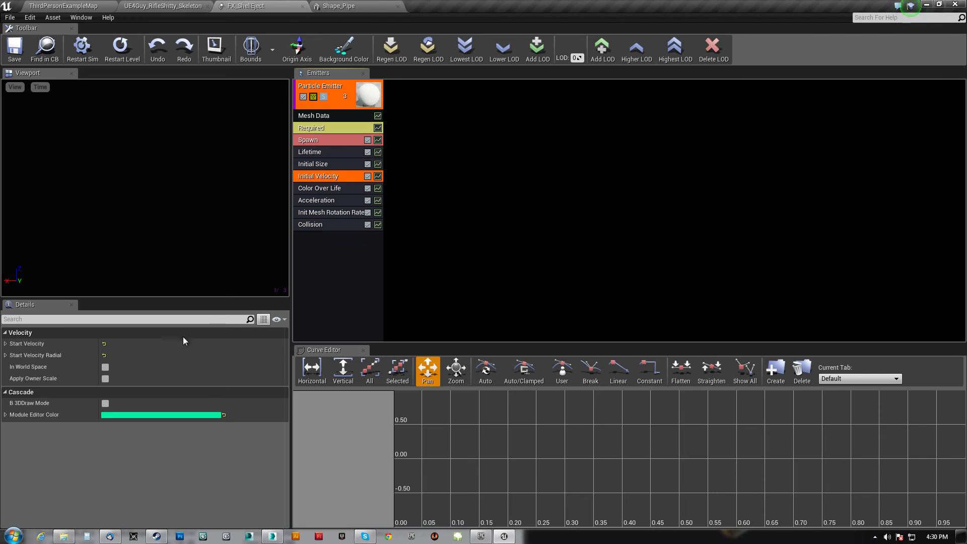
left_click(37, 354)
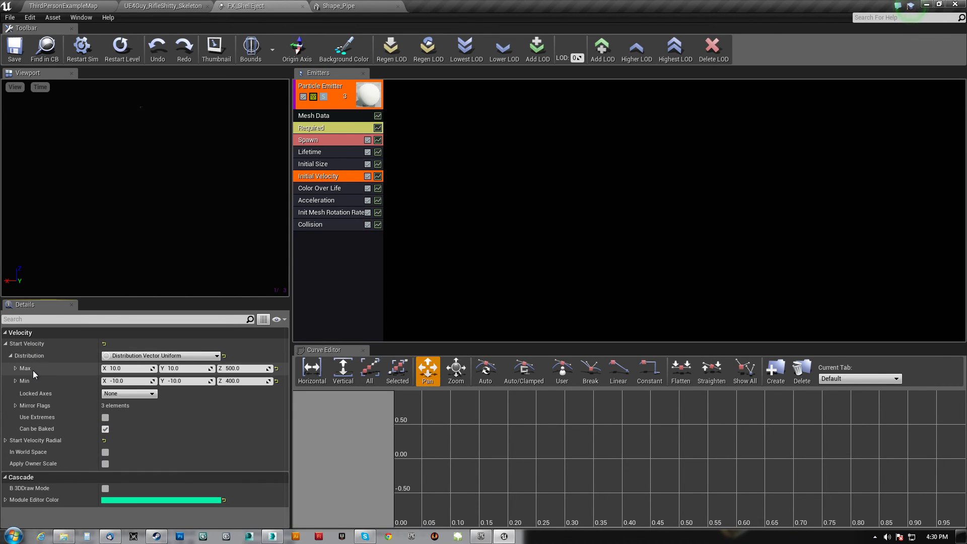
left_click(252, 382)
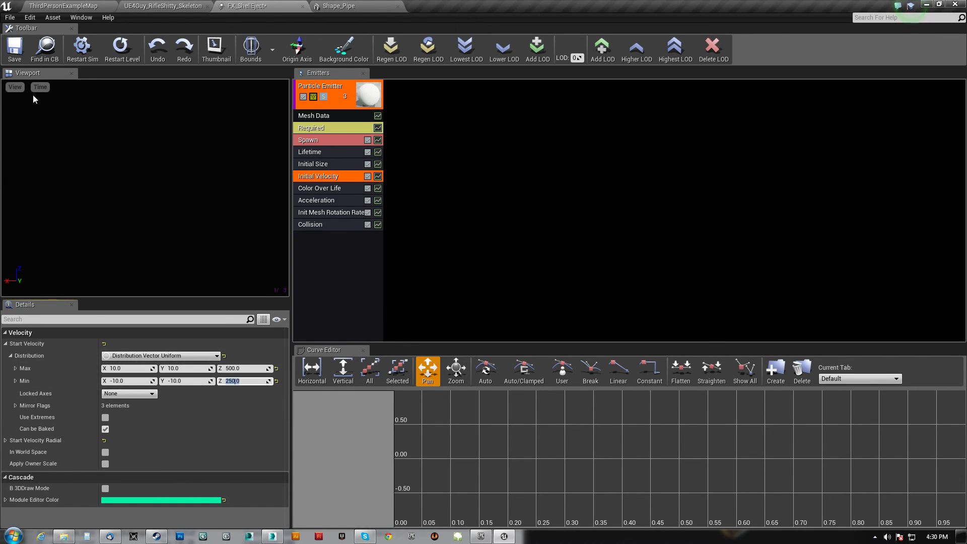
left_click(15, 50)
Step: Play the level again, firing while moving to check the shells' varied ejection height, and stop playing
left_click(63, 6)
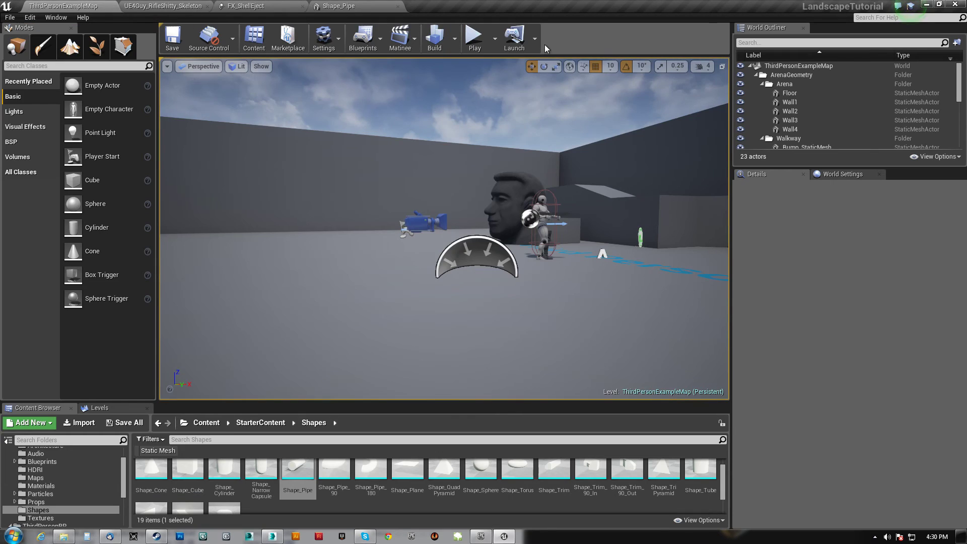
left_click(475, 39)
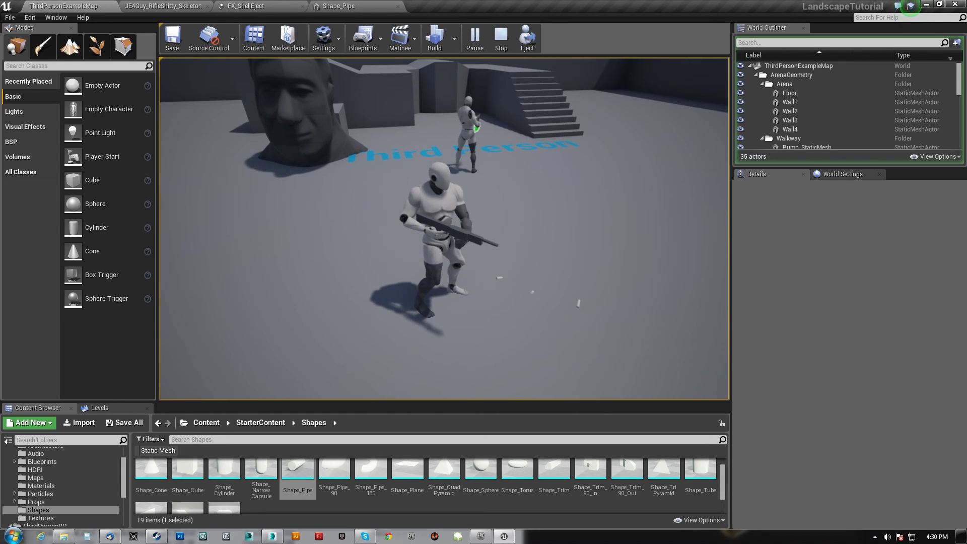
key("w")
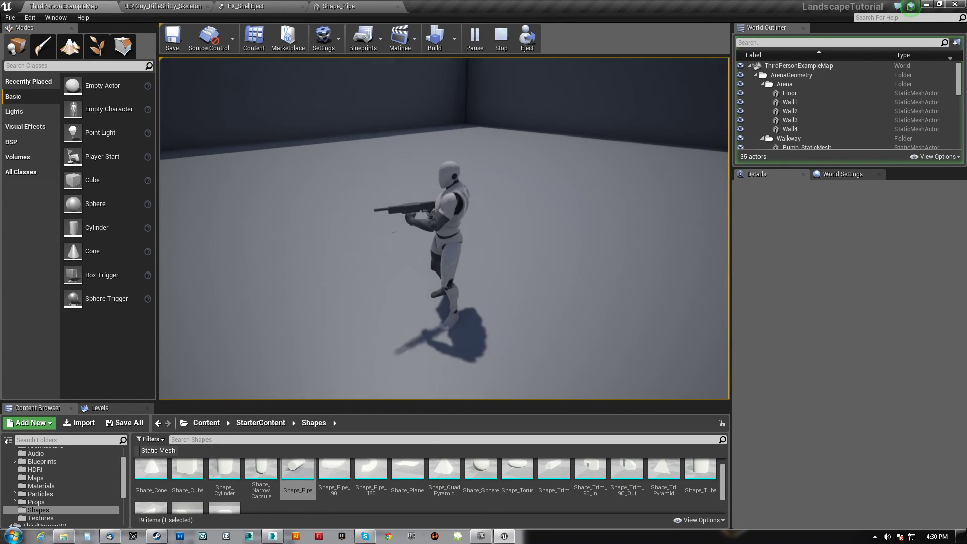
key("Escape")
Step: Add a PlaySound notify at about frame 2 of the rifle's Anim_UE4G_Rifle_Fire_WeapOnly_Anim animation and select it
left_click(248, 6)
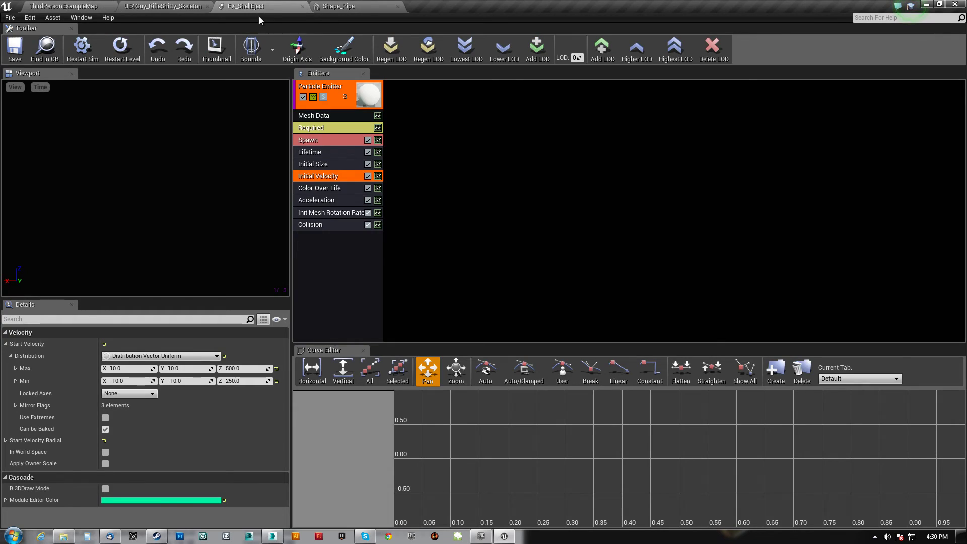
left_click(163, 6)
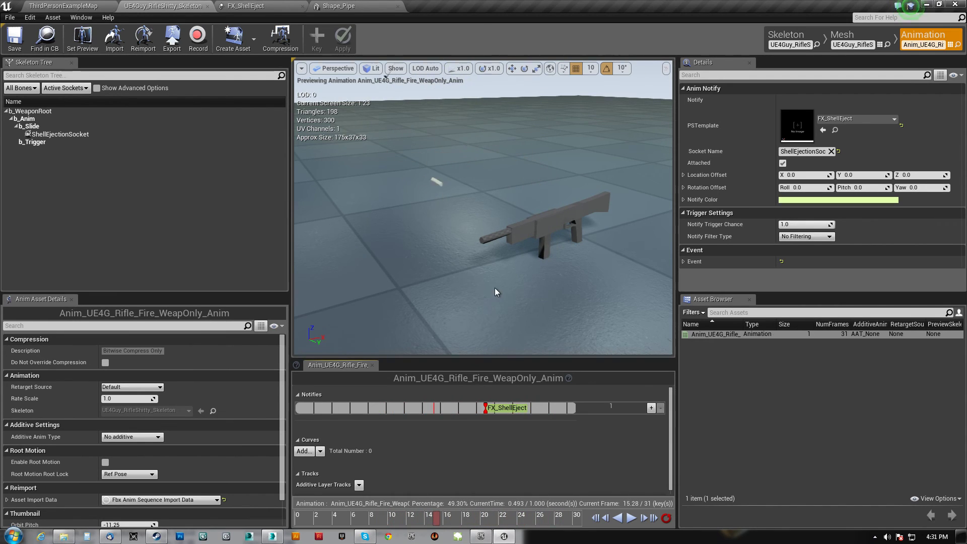
key("s")
right_click_drag(533, 282, 565, 263)
key("w")
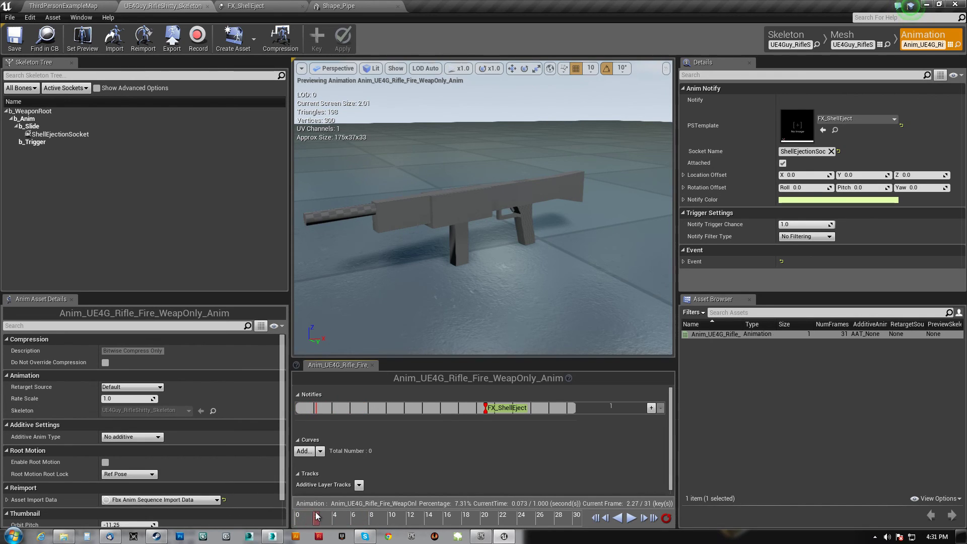
right_click(314, 406)
mouse_move(349, 419)
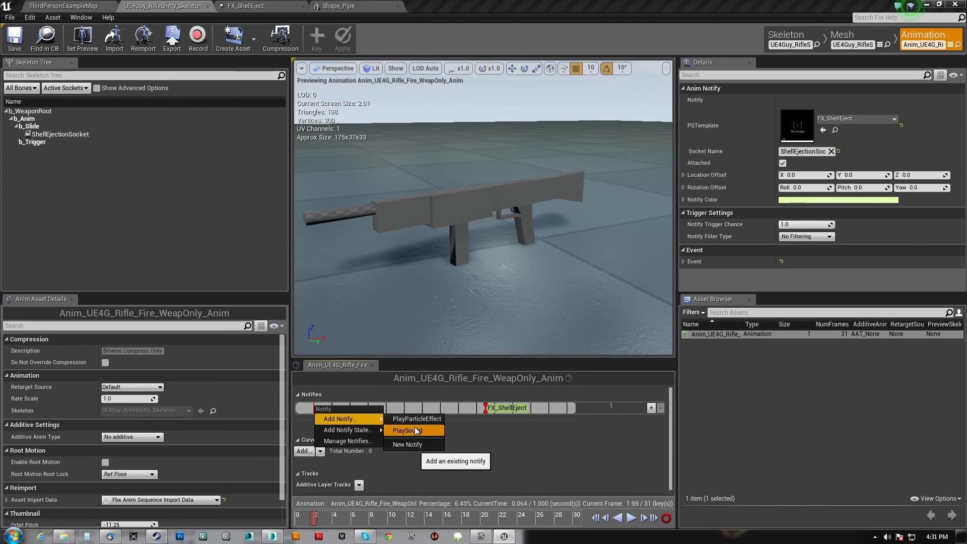
left_click(415, 429)
left_click(331, 408)
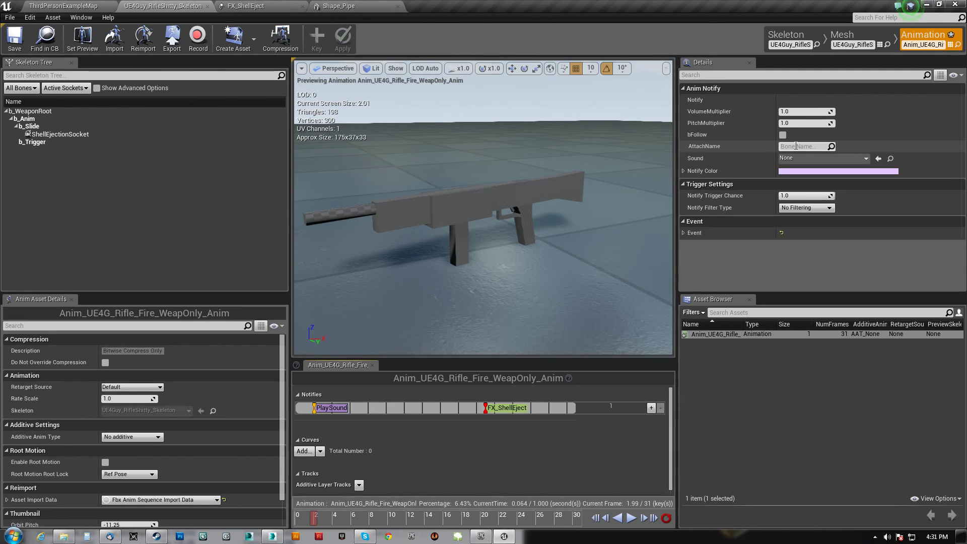
Step: Browse the available sound assets and assign Fire01 as the Sound of the PlaySound notify
left_click(866, 158)
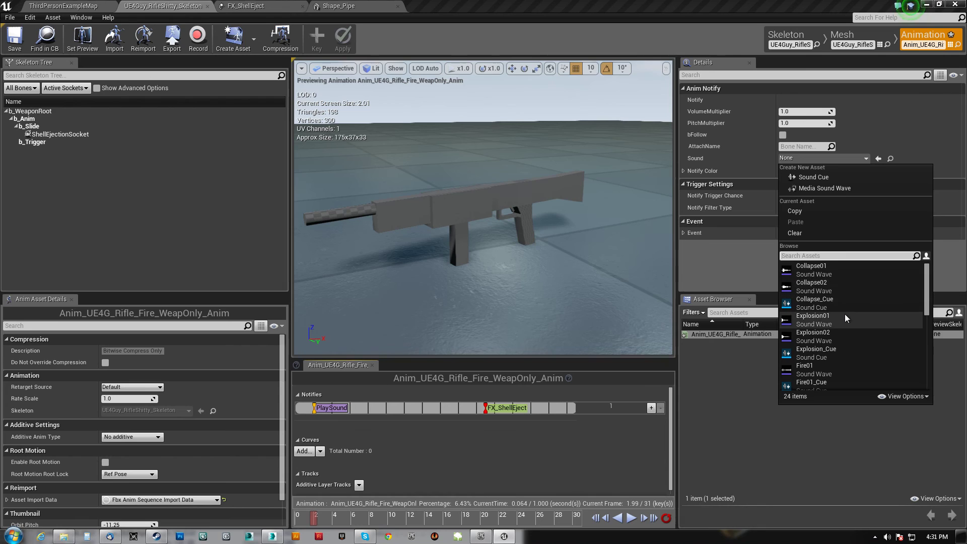
scroll(850, 329, "down", 1)
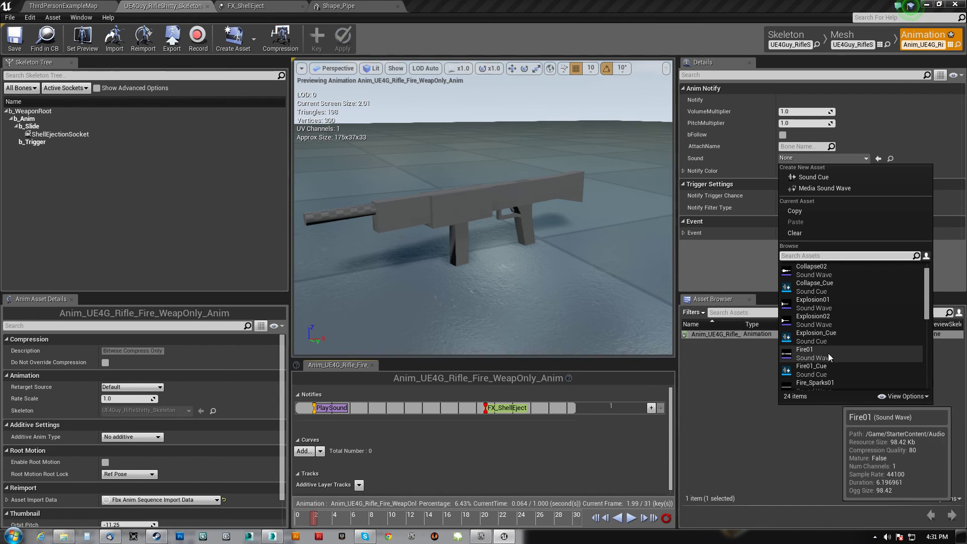
scroll(838, 357, "down", 3)
scroll(839, 357, "down", 5)
scroll(841, 356, "down", 6)
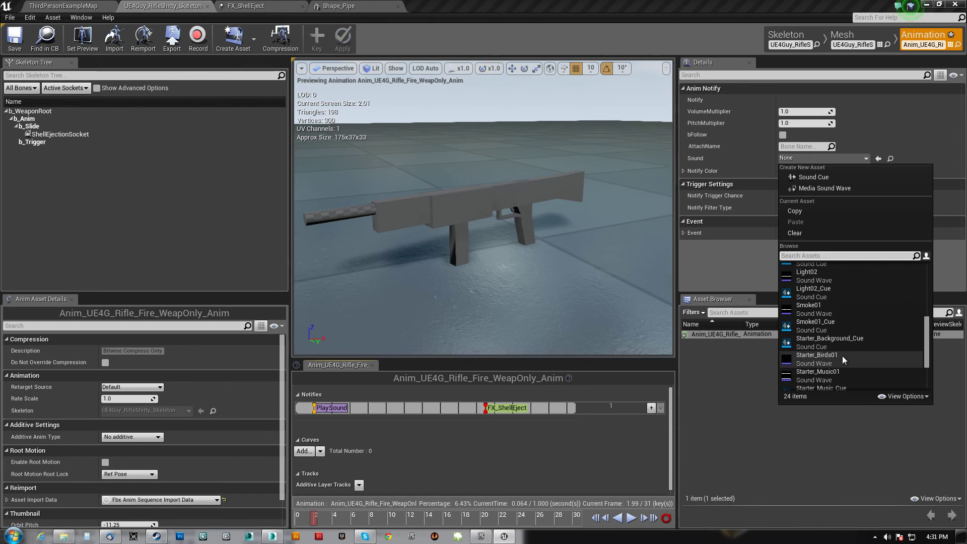
scroll(844, 354, "down", 2)
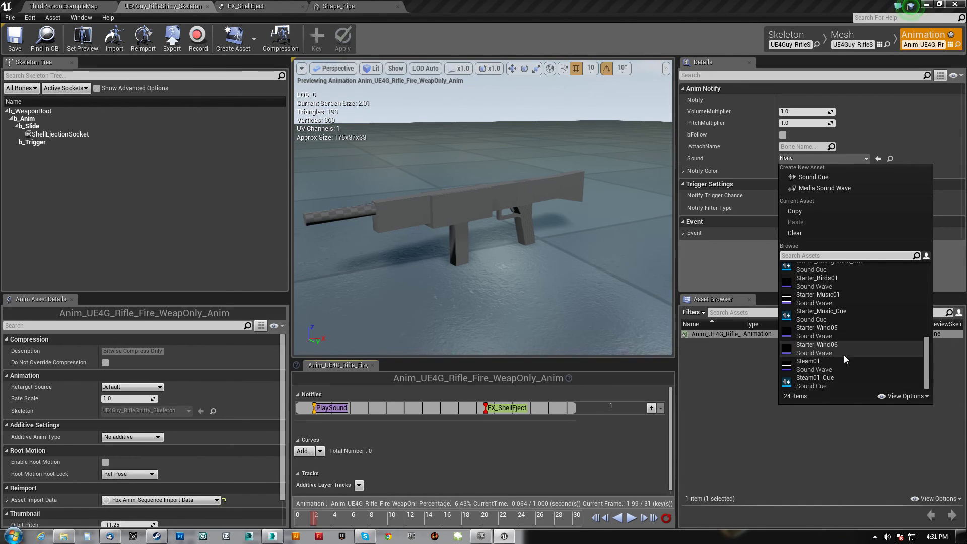
left_click_drag(926, 379, 927, 322)
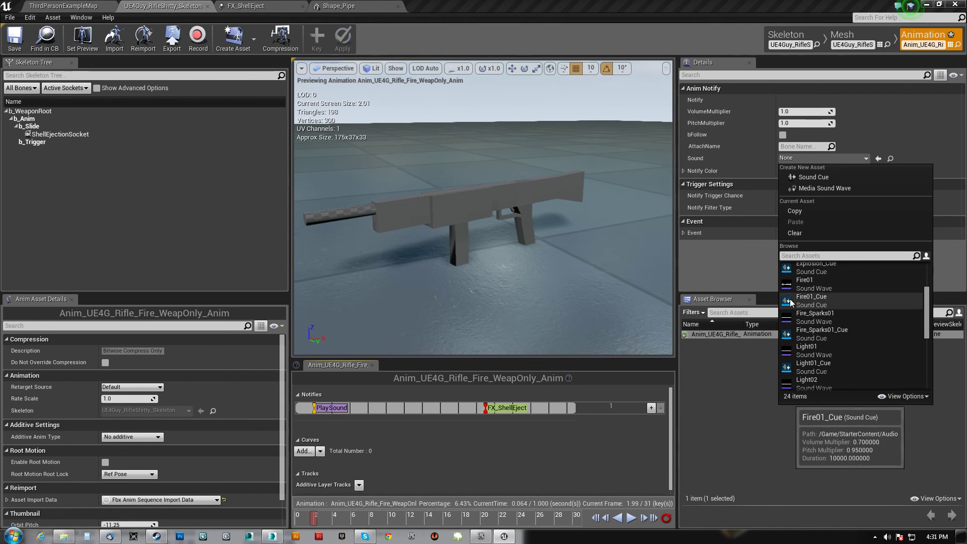
left_click(821, 284)
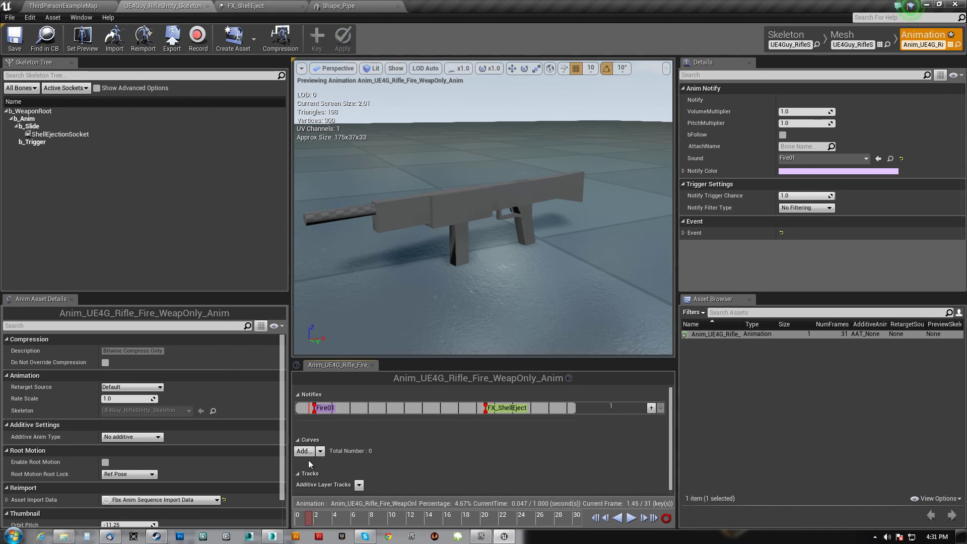
Step: Change the sound notify's Sound to Collapse01 and scrub the animation around frame 2 to preview it
left_click(823, 158)
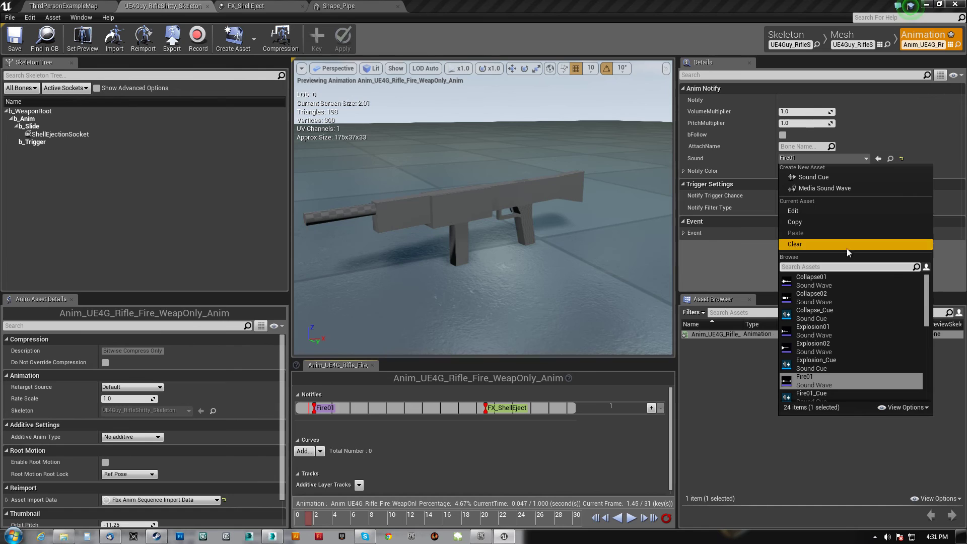
left_click(836, 279)
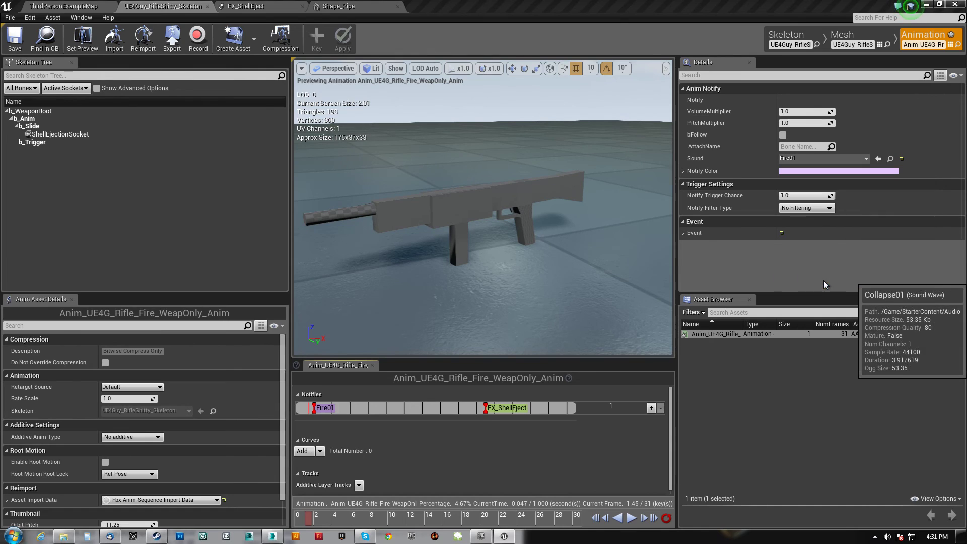
left_click(312, 515)
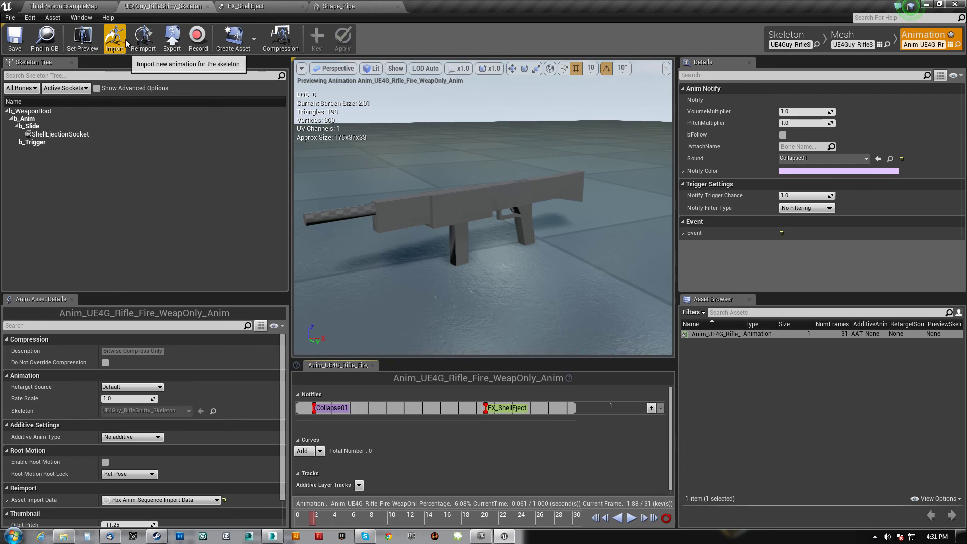
Step: Close the rifle animation editor, reopen Anim_UE4G_Rifle_Fire_WeapOnly_Anim from ThirdPersonBP's Character Mesh folder, and scrub back to about frame 1
left_click(208, 6)
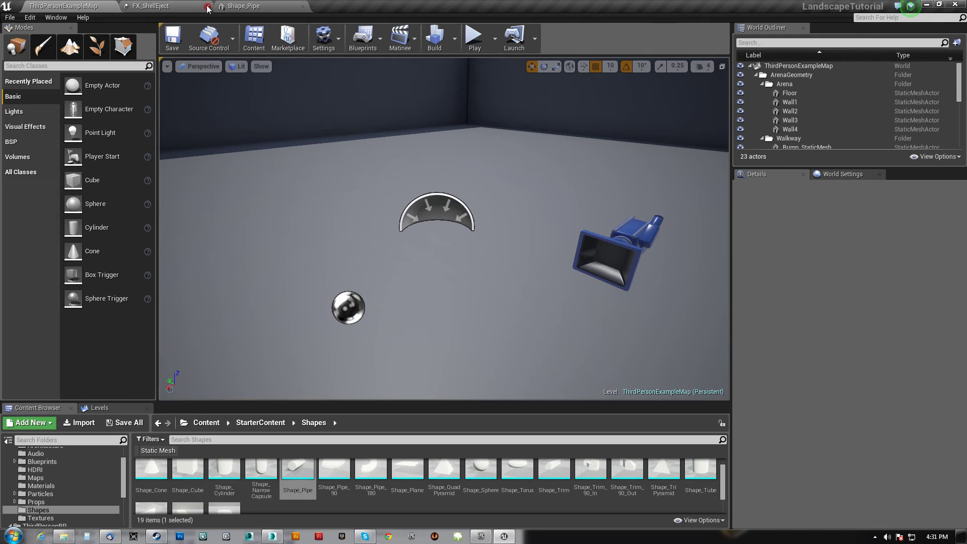
left_click(39, 478)
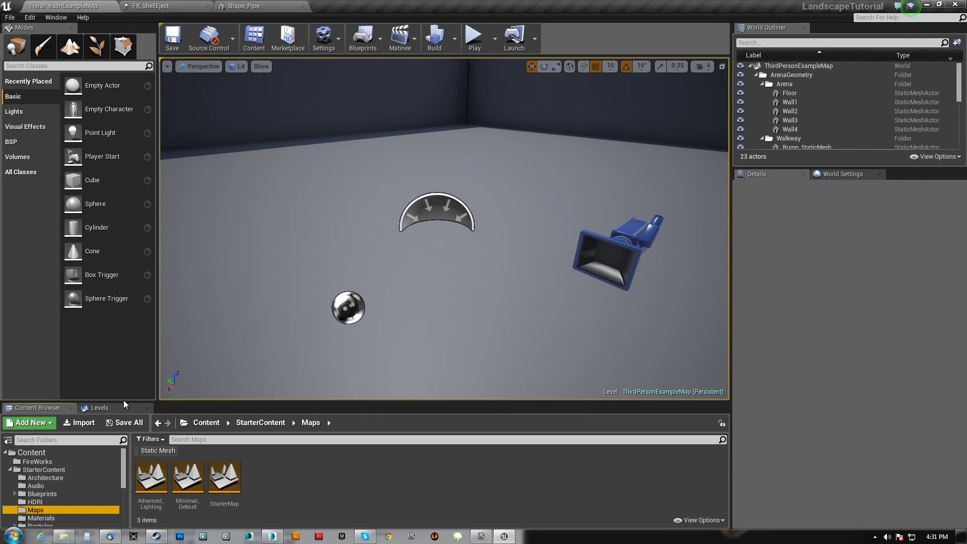
left_click_drag(123, 403, 123, 296)
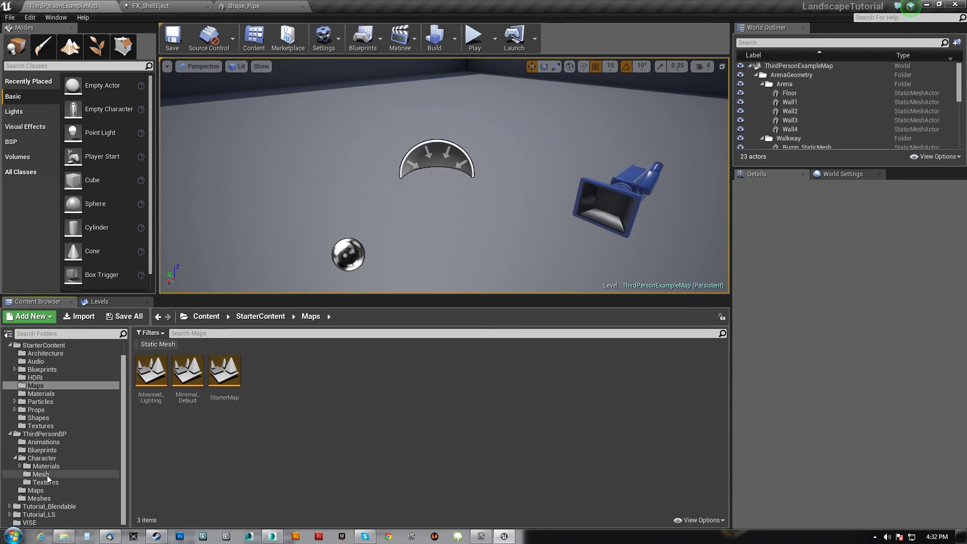
left_click(40, 474)
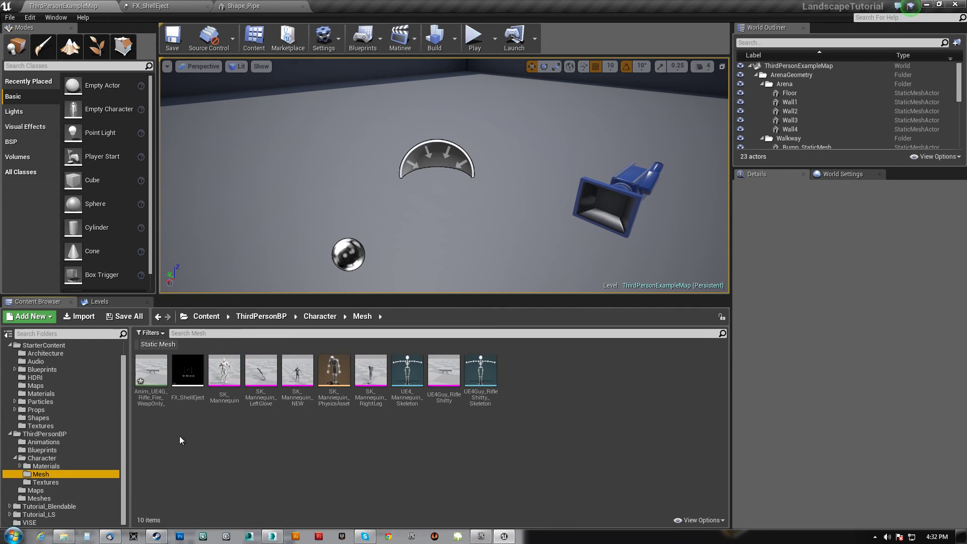
left_click(150, 365)
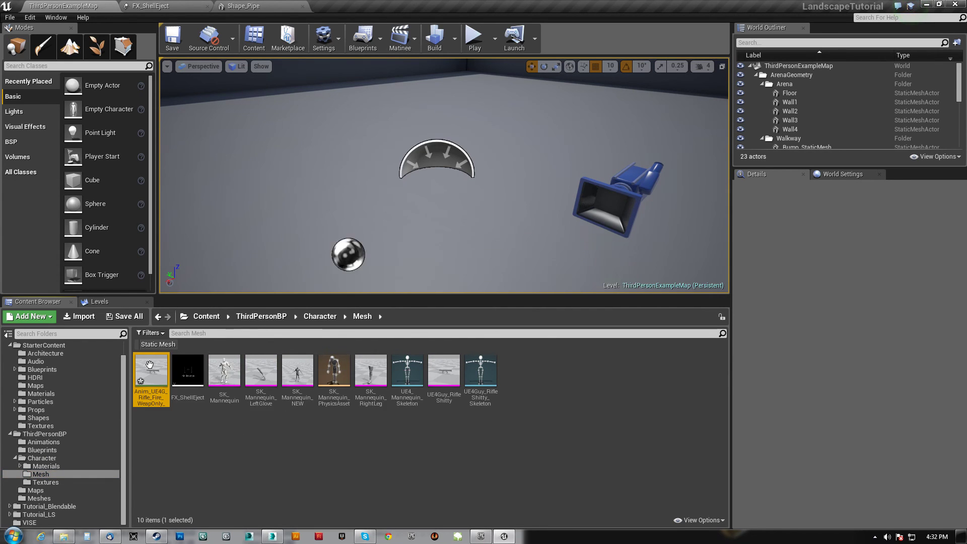
double_click(149, 364)
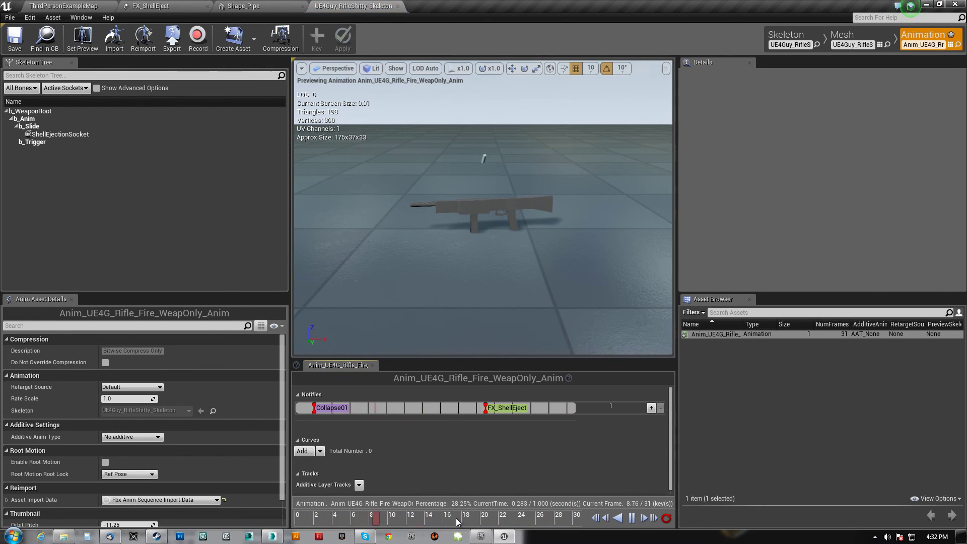
left_click_drag(456, 518, 419, 516)
Step: Change the Collapse01 notify's Sound to Light01 and scrub the start of the animation to preview it
left_click(327, 407)
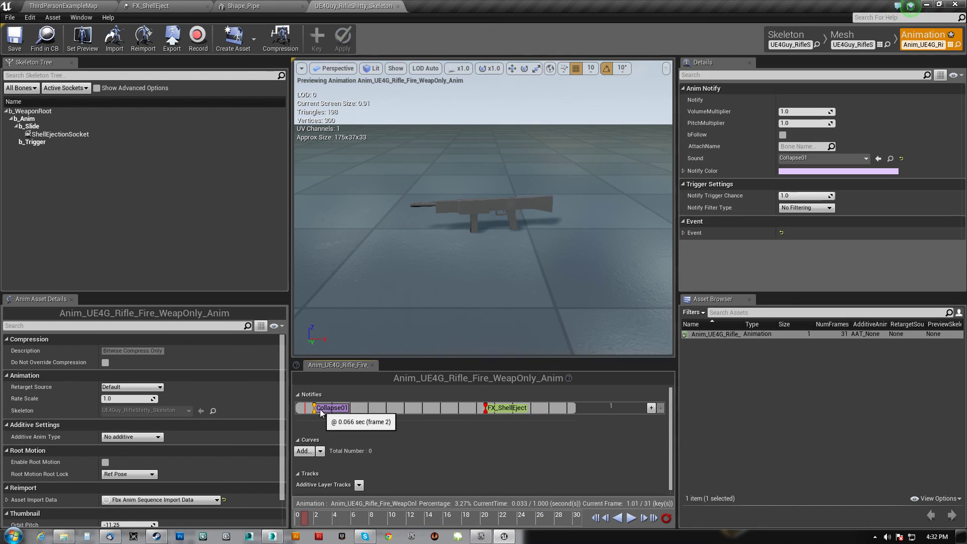
left_click(816, 158)
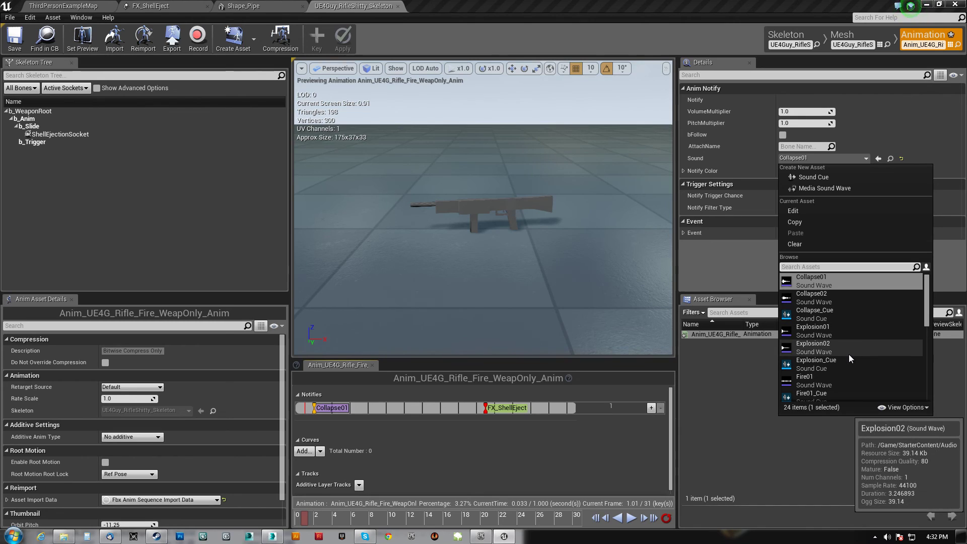
scroll(874, 354, "down", 2)
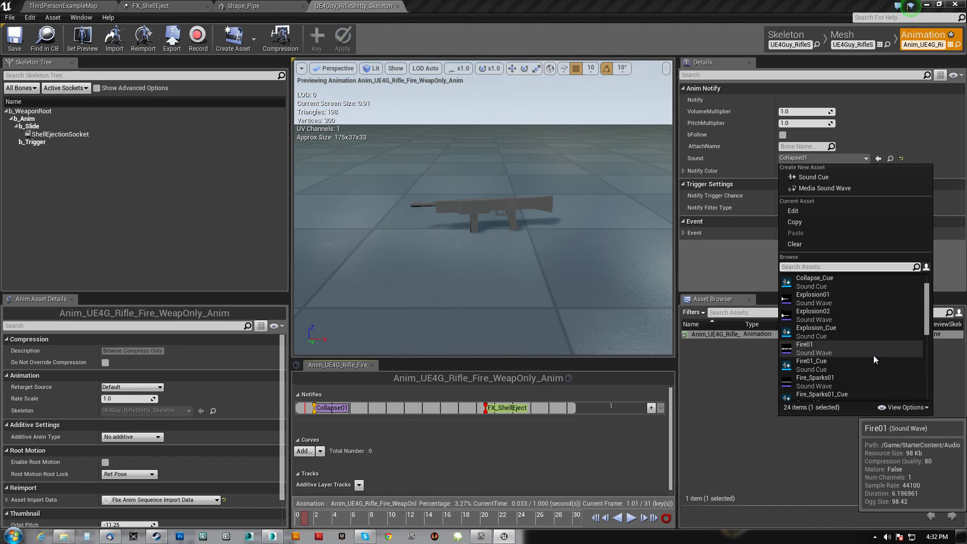
mouse_move(926, 327)
left_mouse_down()
mouse_move(932, 351)
mouse_move(929, 332)
left_mouse_up()
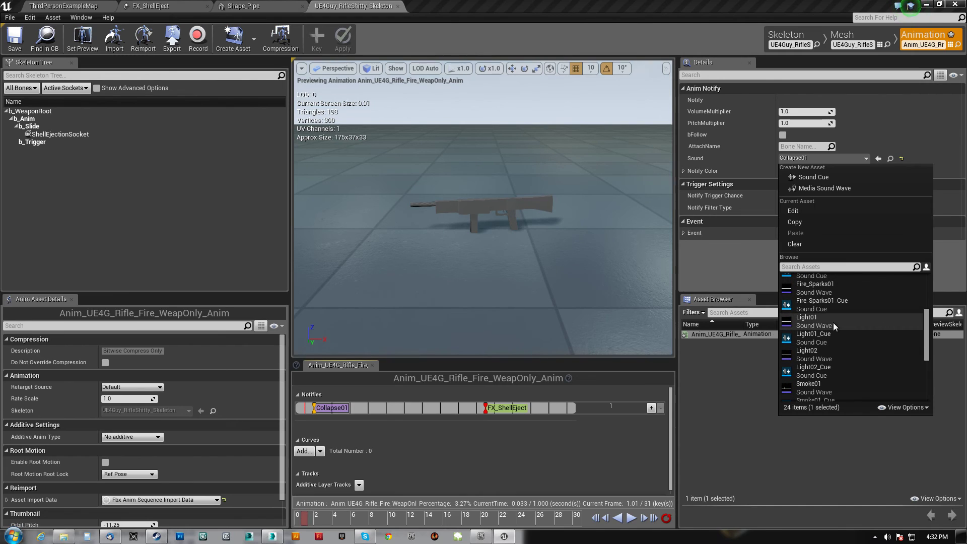
left_click(796, 317)
left_click_drag(301, 518, 379, 520)
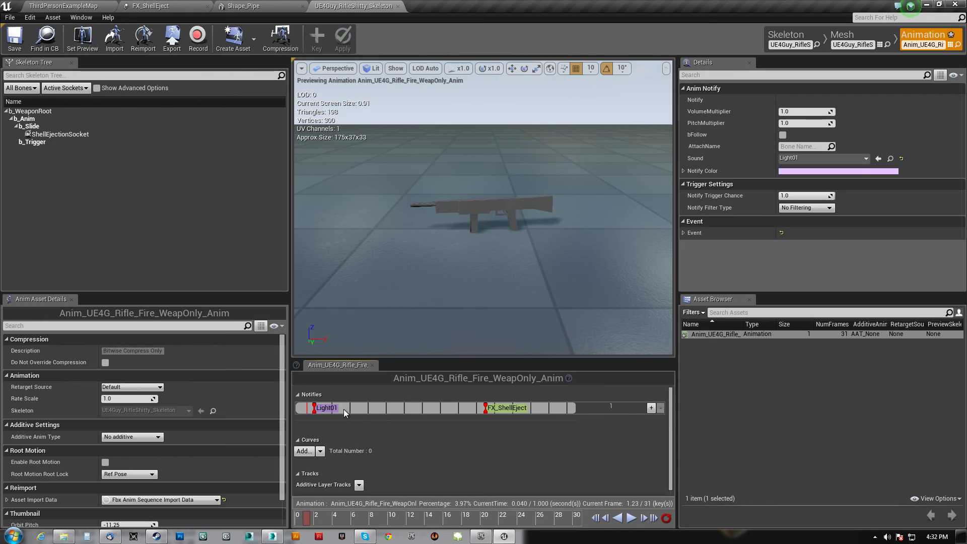
Step: Set the sound notify's Sound to Explosion01 and both its VolumeMultiplier and PitchMultiplier to 0.1
left_click(817, 157)
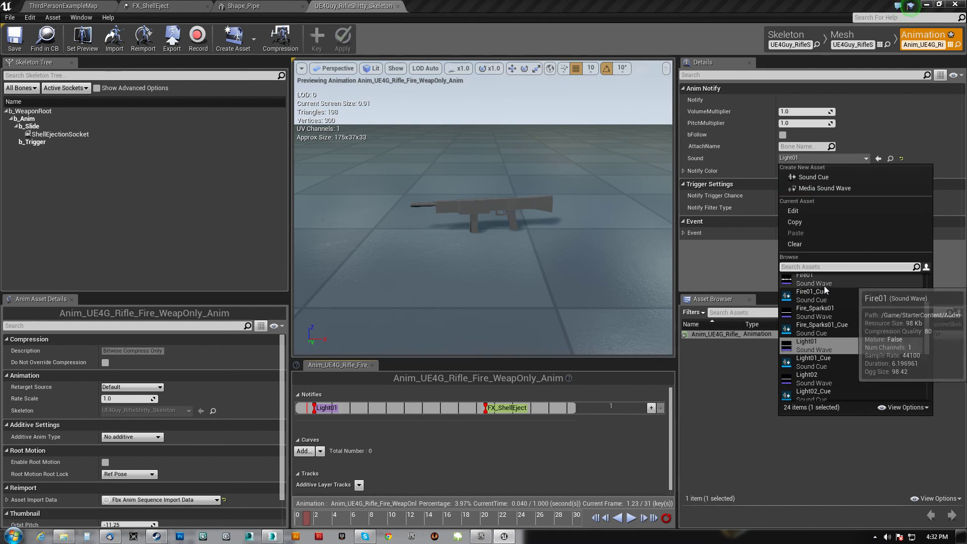
scroll(830, 297, "up", 3)
left_click(812, 328)
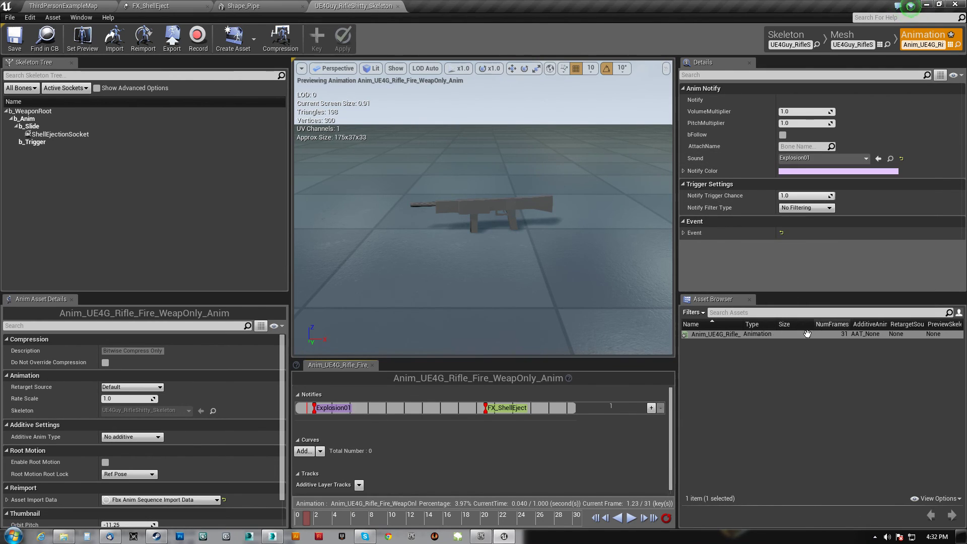
left_click(807, 113)
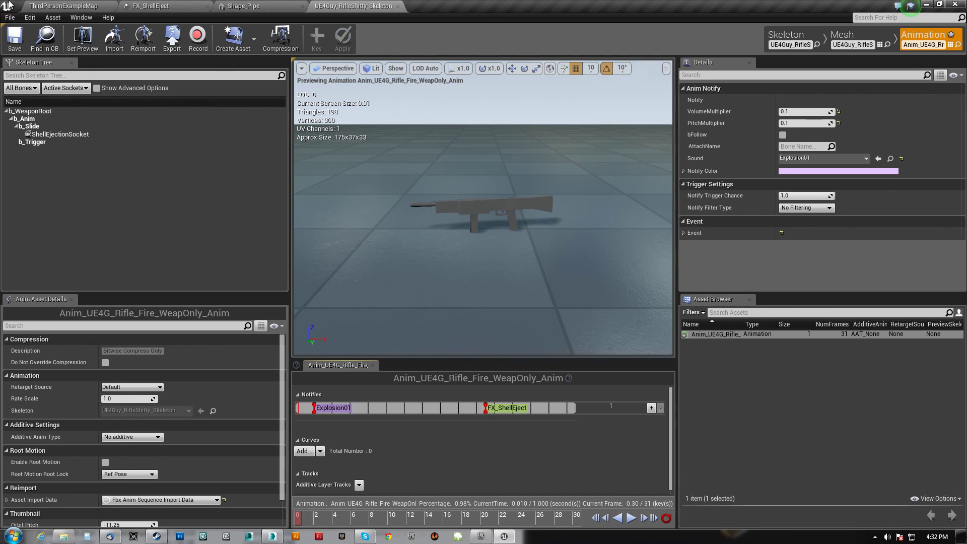
Step: Close the rifle animation editor, reopen Anim_UE4G_Rifle_Fire_WeapOnly_Anim from the Mesh folder, and scrub to about frame 16
left_click(397, 8)
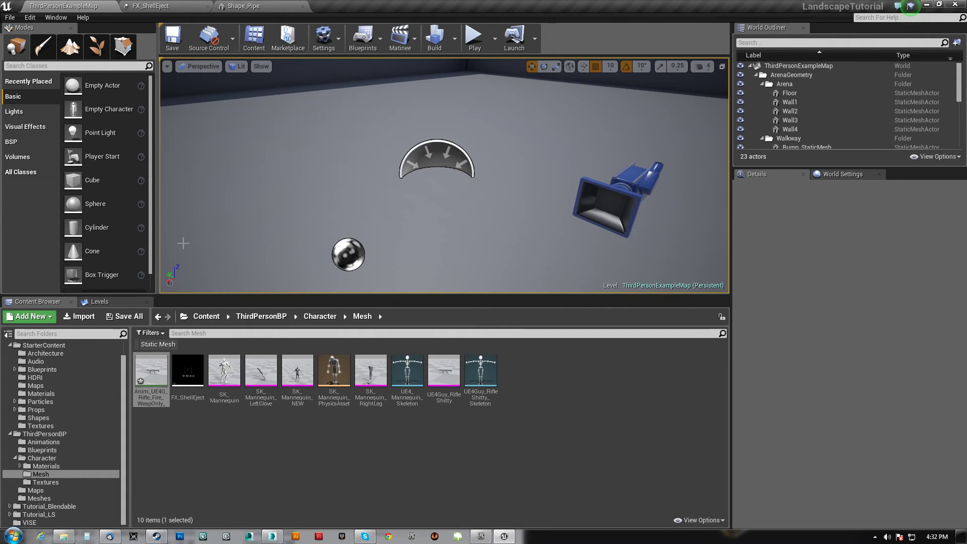
double_click(141, 367)
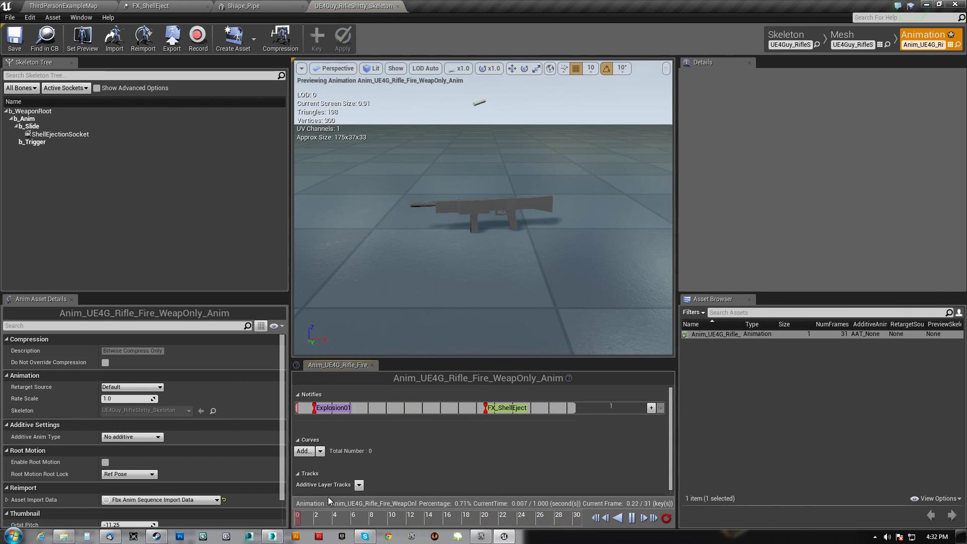
left_click(328, 520)
left_click_drag(593, 522, 491, 532)
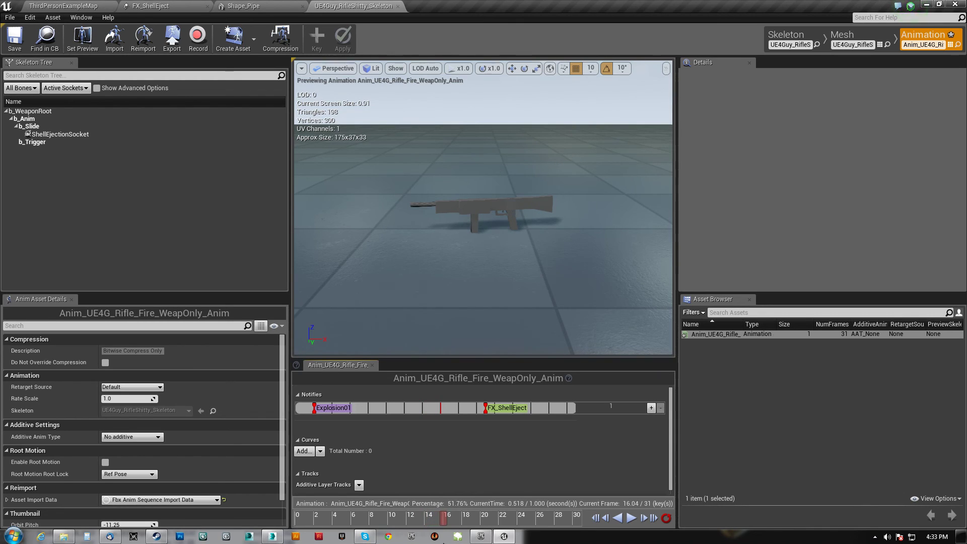
Step: Play-test ThirdPersonExampleMap to check the rifle's firing effects and sound in game, and stop the session
left_click(63, 5)
left_click(474, 36)
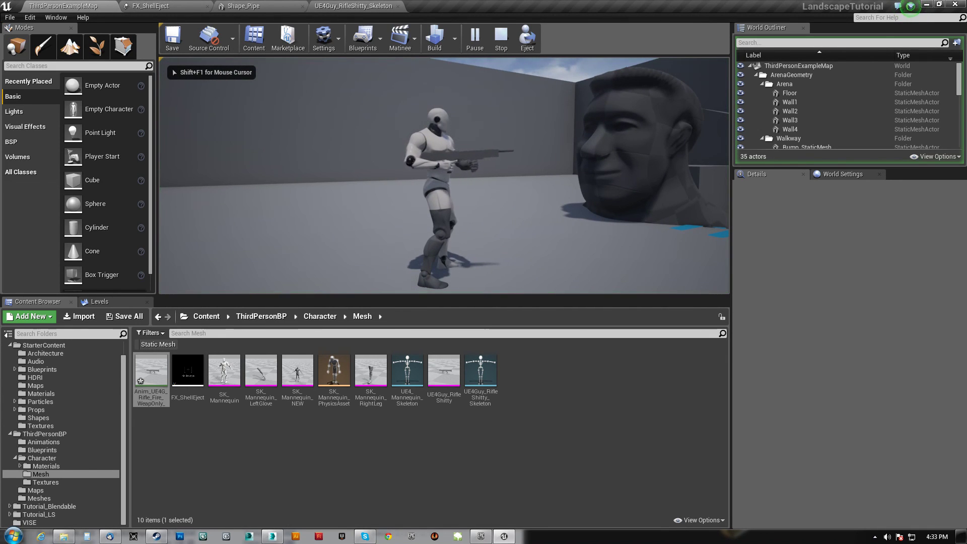
left_click(444, 175)
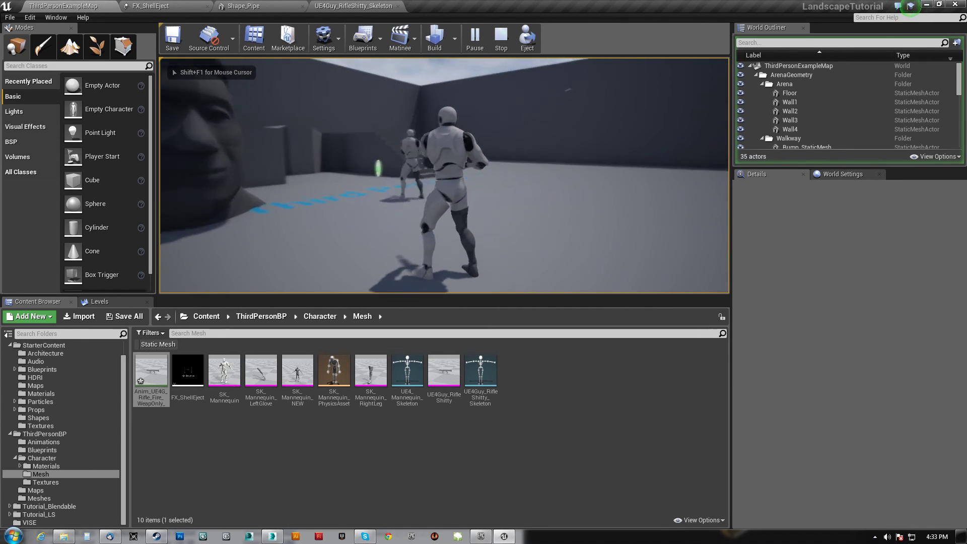
key("Escape")
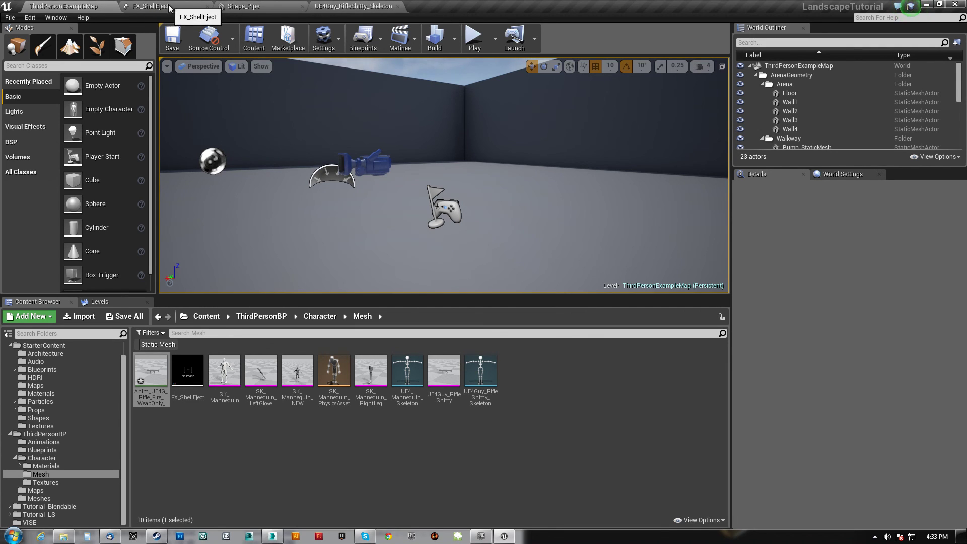
Step: In the rifle's skeleton, add a socket to the b_Anim bone, name it MuzzleFlashSocket, and copy that name
left_click(348, 6)
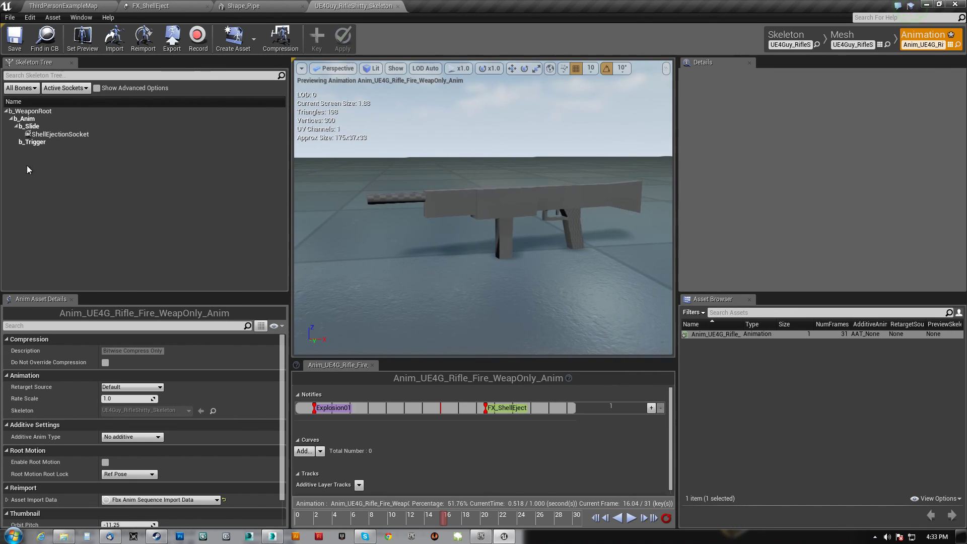
left_click(56, 118)
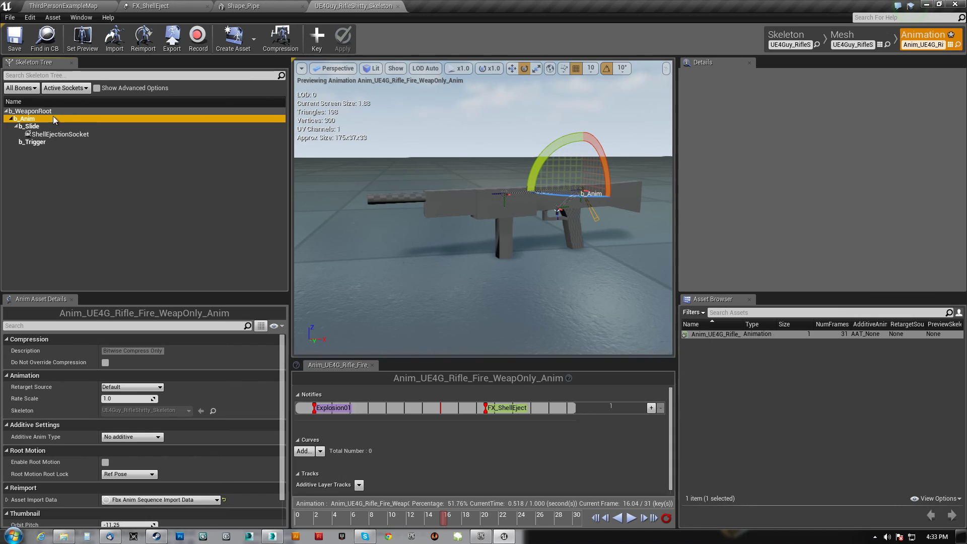
right_click(43, 120)
left_click(80, 156)
type("MuzzleFlashSocket")
key("Return")
key("ctrl+c")
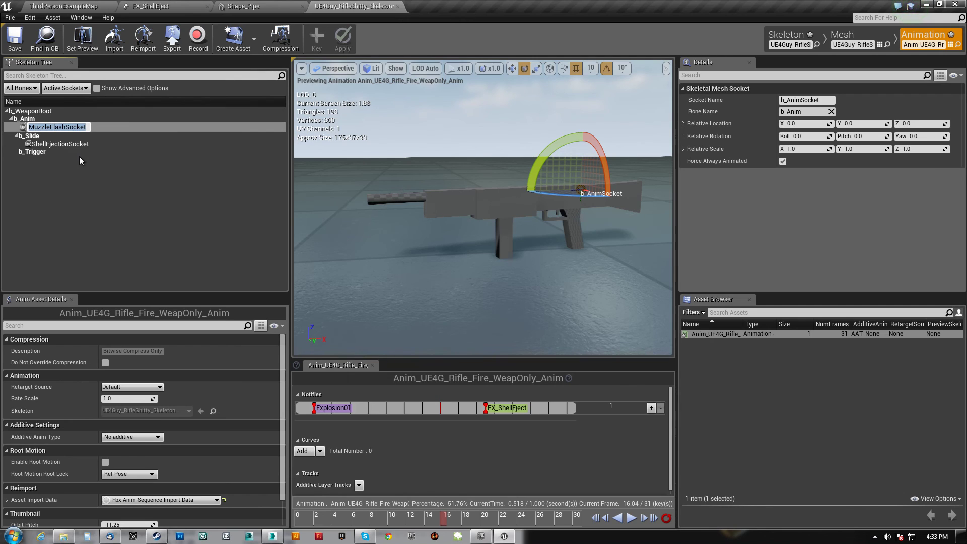
Step: Try to move MuzzleFlashSocket to the rifle's muzzle in world space, and undo the moves
left_click(26, 128)
middle_click_drag(506, 181, 564, 218)
key("space")
key("space")
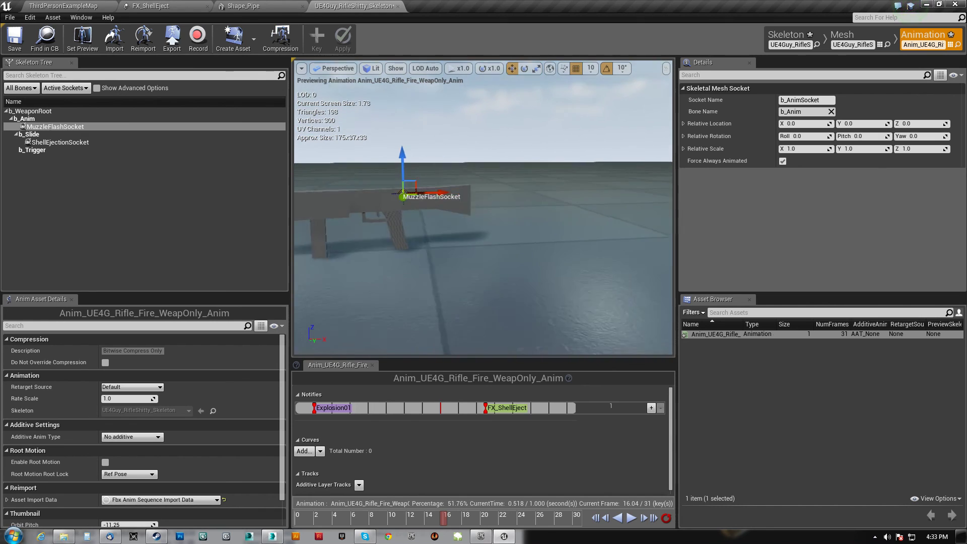
right_click_drag(461, 206, 461, 216)
left_click_drag(445, 203, 351, 204)
right_click_drag(351, 203, 408, 174)
left_click_drag(504, 190, 461, 195)
right_click_drag(442, 221, 415, 248)
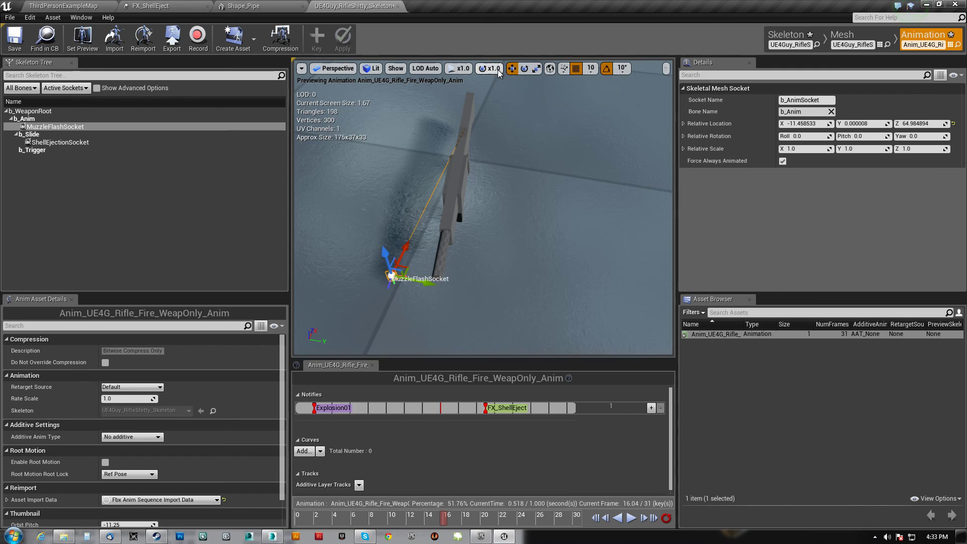
key("ctrl+z")
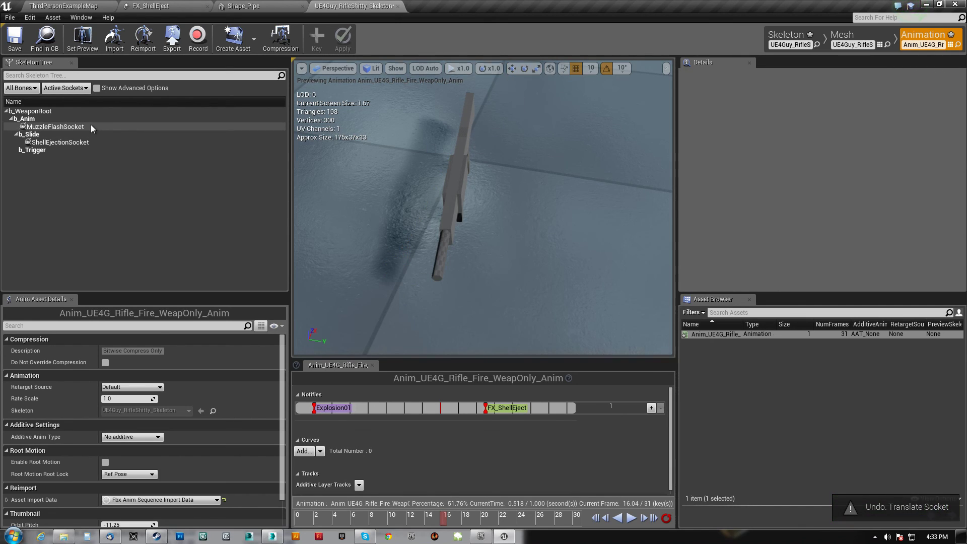
left_click(83, 126)
key("ctrl+z")
Step: Switch to local coordinates and move MuzzleFlashSocket along its Z axis to the barrel tip, at about Z 65.15
left_click(95, 127)
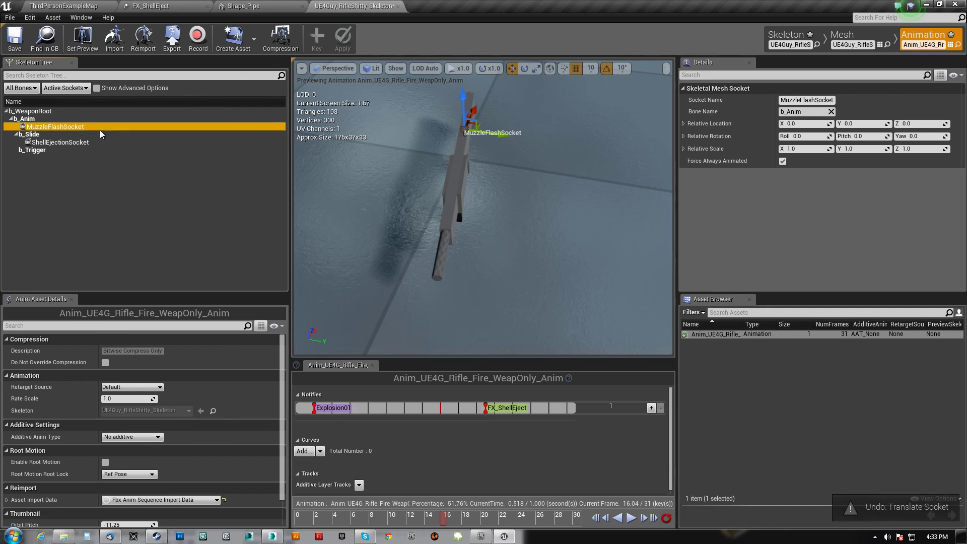
left_click(549, 68)
right_click_drag(521, 176, 530, 146)
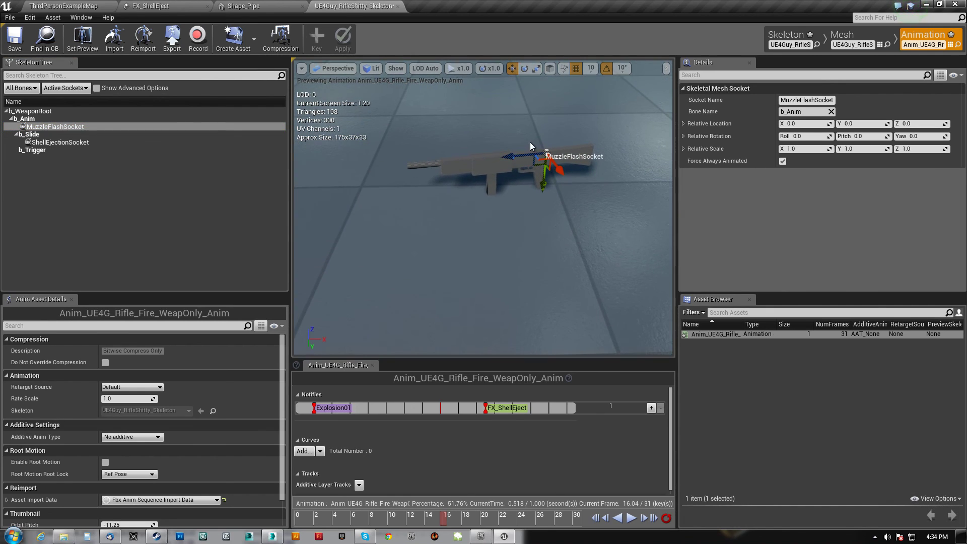
left_click_drag(515, 157, 475, 158)
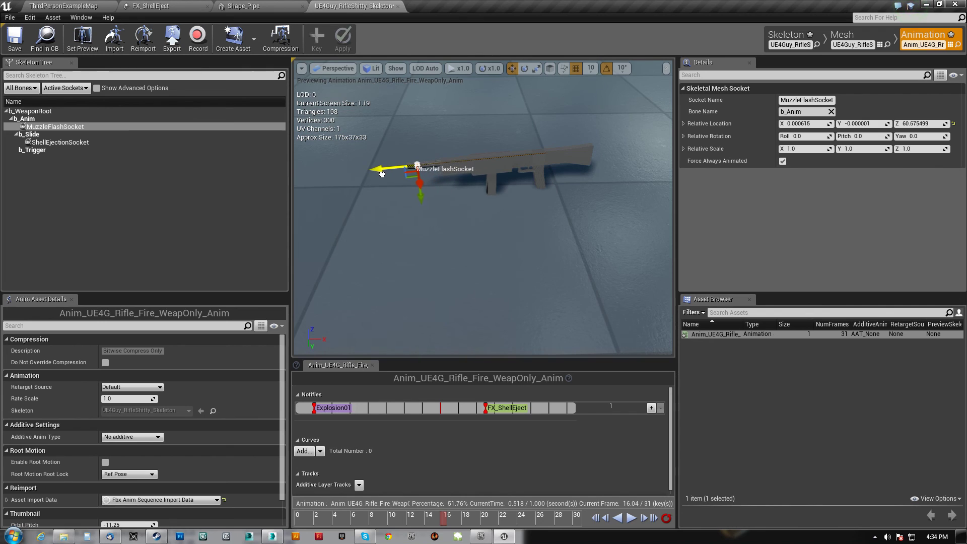
left_click_drag(373, 180, 372, 179)
right_click_drag(372, 180, 423, 222)
right_click_drag(494, 203, 487, 267)
Step: Add a PlayParticleEffect notify at frame 2 of the fire animation, just before the Explosion01 sound notify
left_click_drag(444, 522, 362, 525)
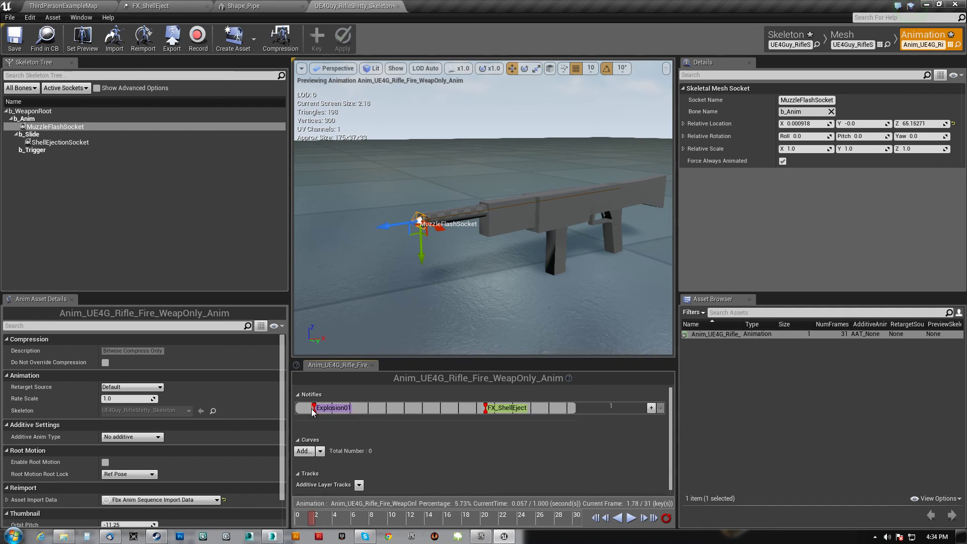
right_click(313, 408)
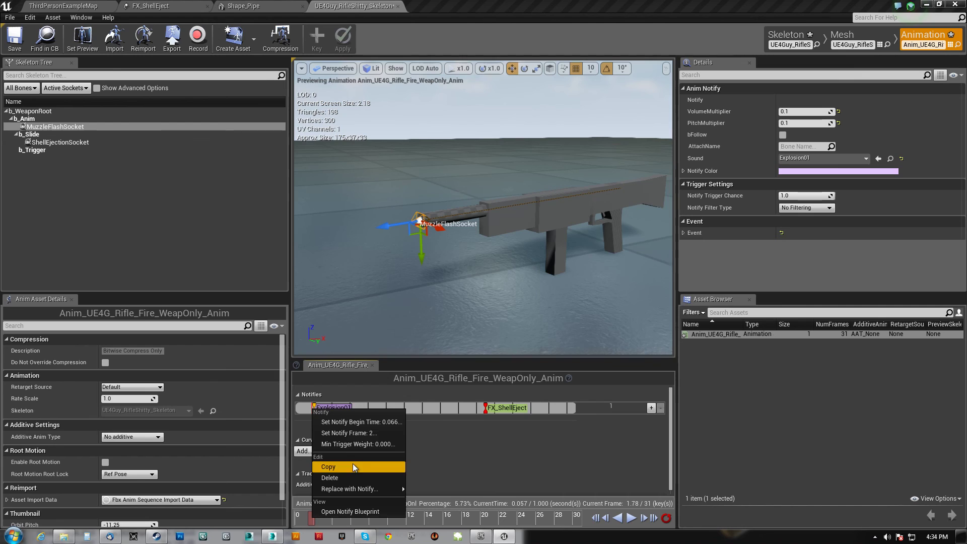
left_click(304, 439)
scroll(332, 408, "up", 3)
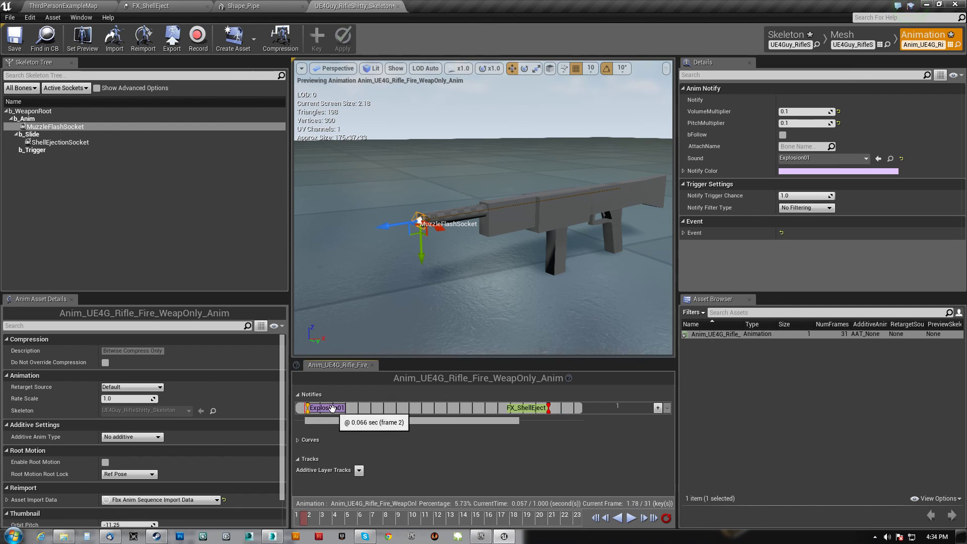
scroll(332, 408, "up", 2)
left_click(304, 518)
scroll(307, 407, "up", 3)
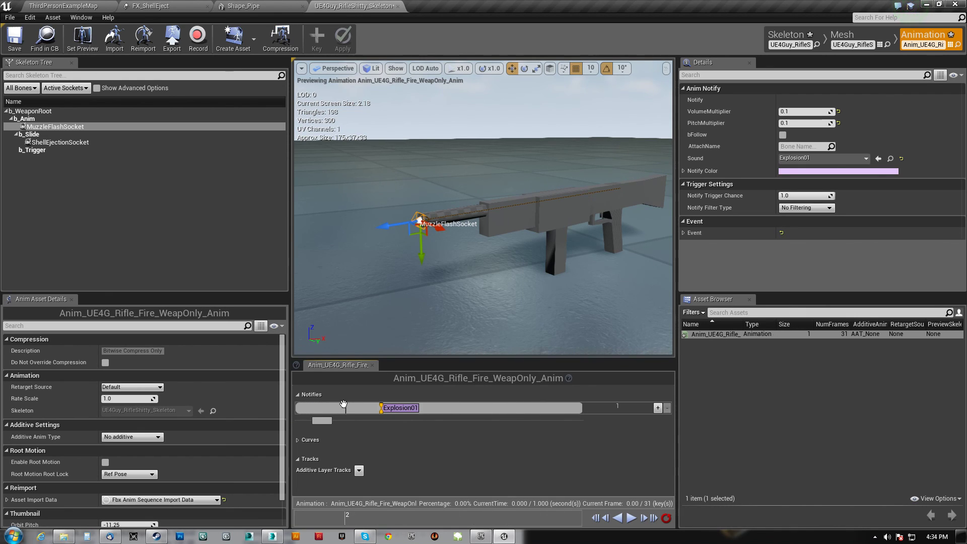
left_click(346, 409)
right_click(346, 409)
mouse_move(371, 422)
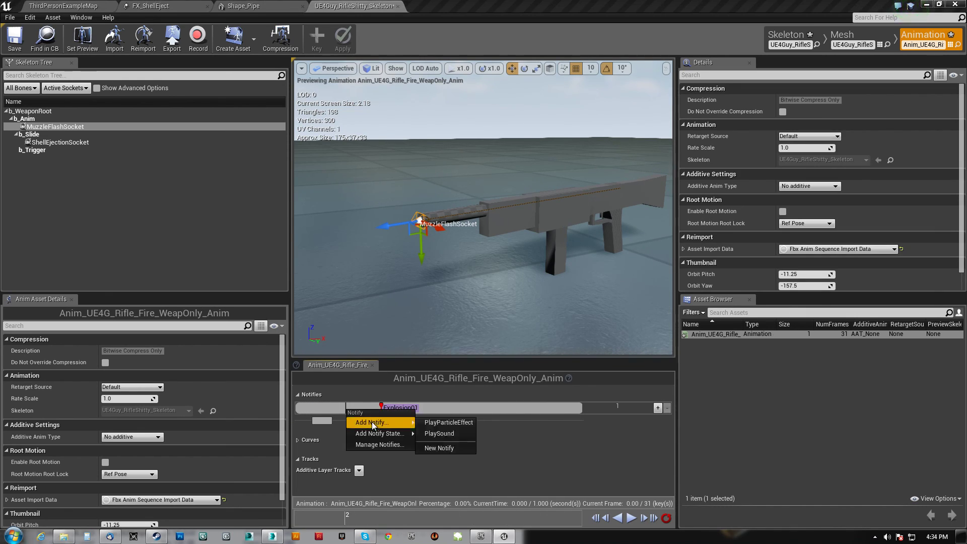
left_click(451, 422)
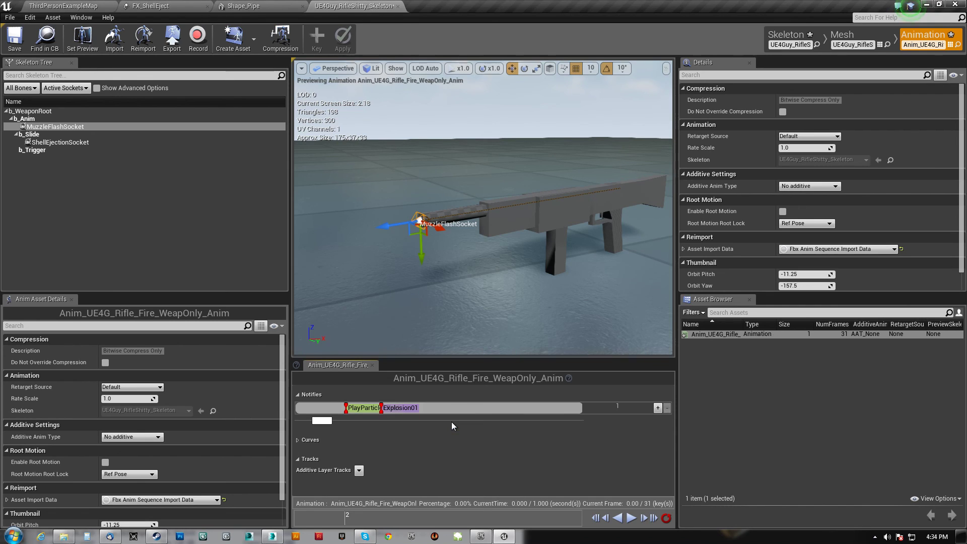
Step: Set the particle notify's Socket Name to MuzzleFlashSocket and its PSTemplate to P_Explosion
left_click(354, 409)
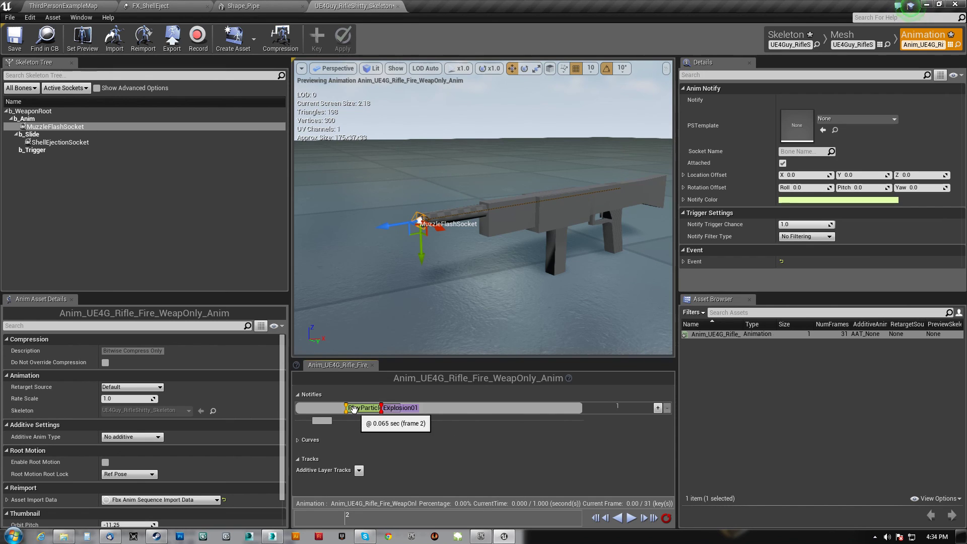
left_click(807, 151)
key("ctrl+v")
left_click(805, 160)
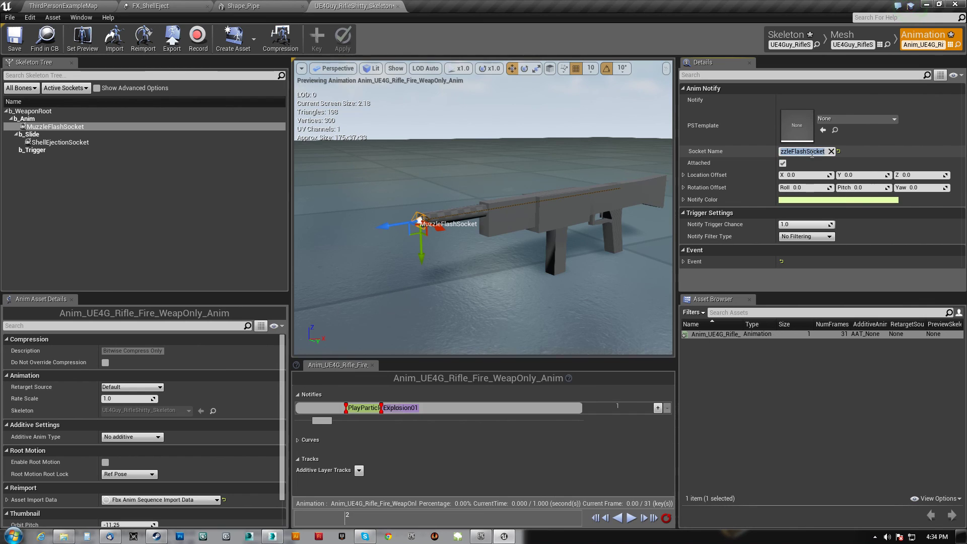
left_click(879, 120)
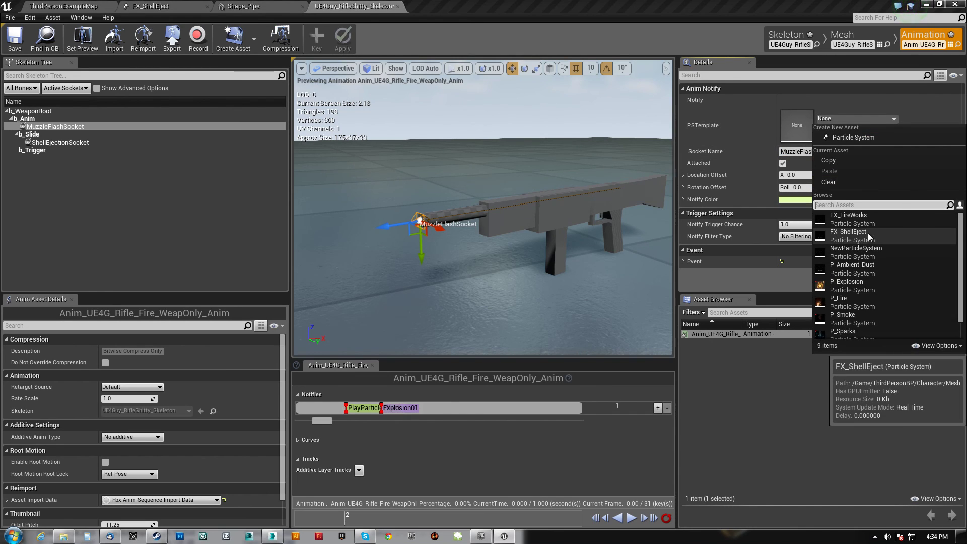
left_click(847, 281)
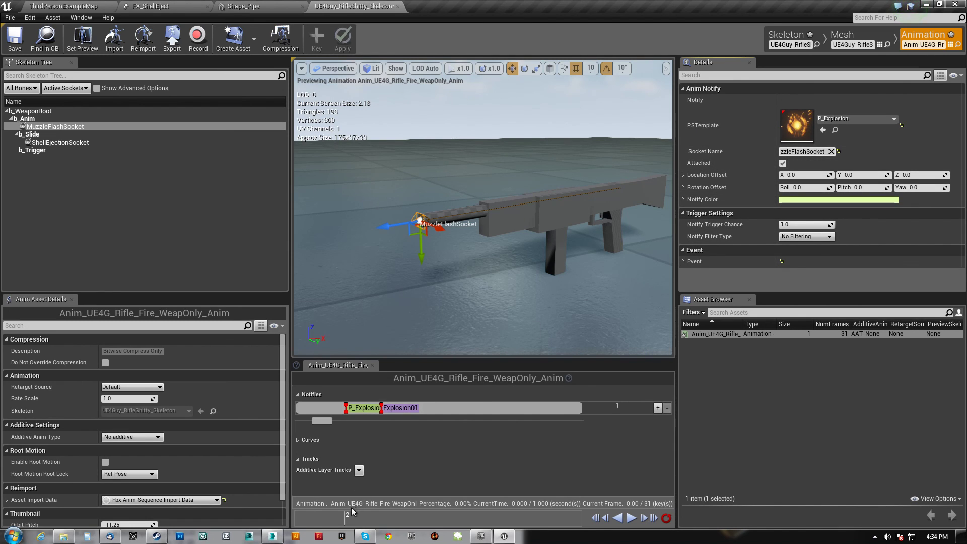
Step: Scrub the rifle fire animation past frame 2, then play-test ThirdPersonExampleMap, firing the rifle repeatedly to check the muzzle explosion
mouse_move(356, 520)
left_mouse_down()
mouse_move(382, 520)
mouse_move(325, 520)
mouse_move(416, 520)
mouse_move(348, 519)
mouse_move(421, 509)
mouse_move(355, 503)
left_mouse_up()
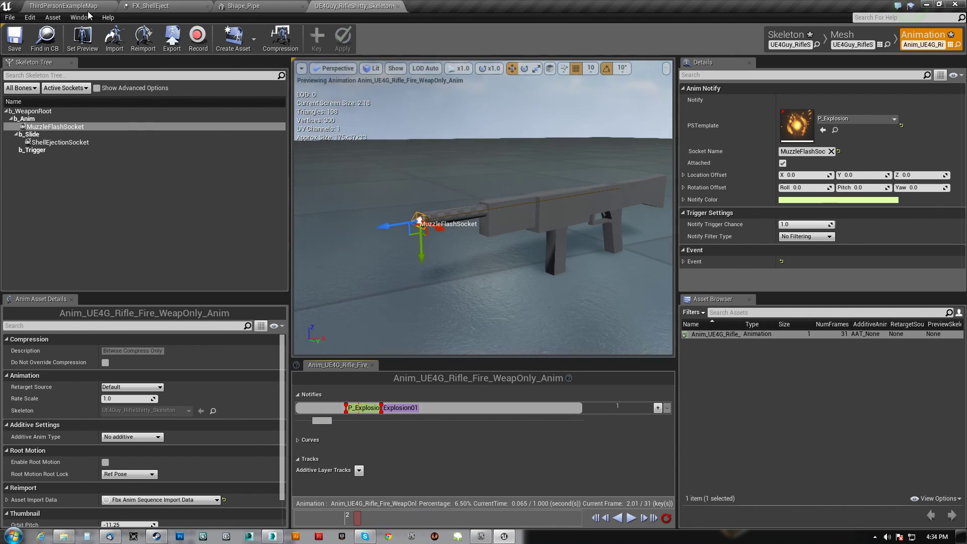
left_click(99, 6)
left_click(475, 39)
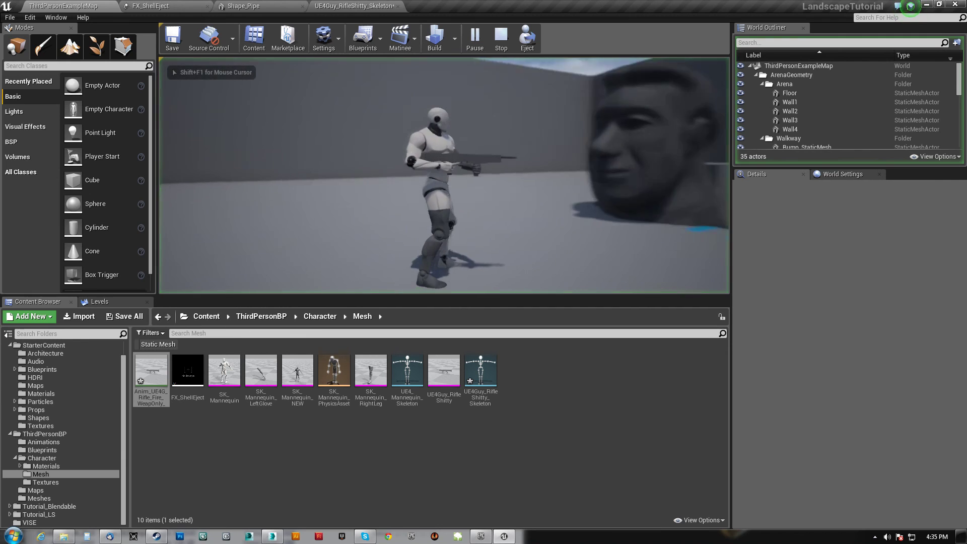
key("s")
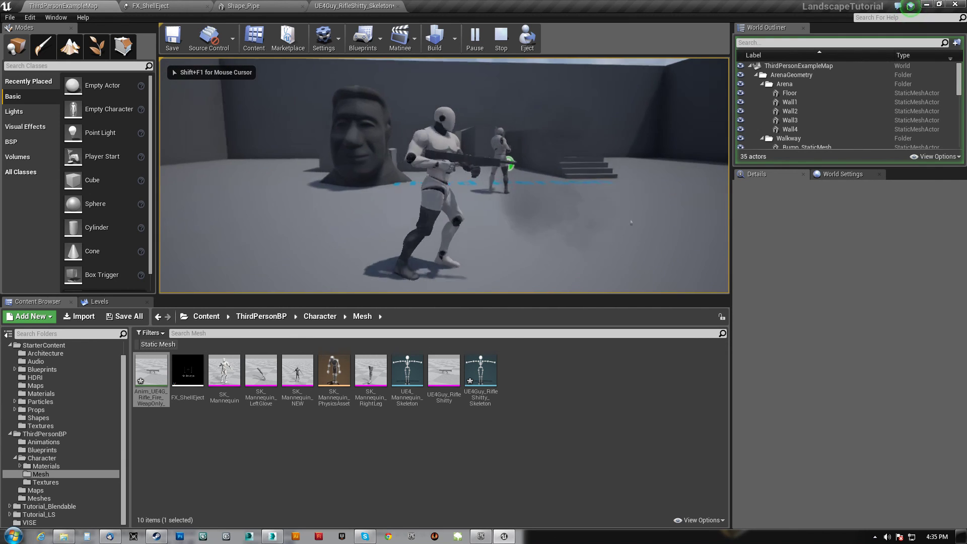
left_click(444, 176)
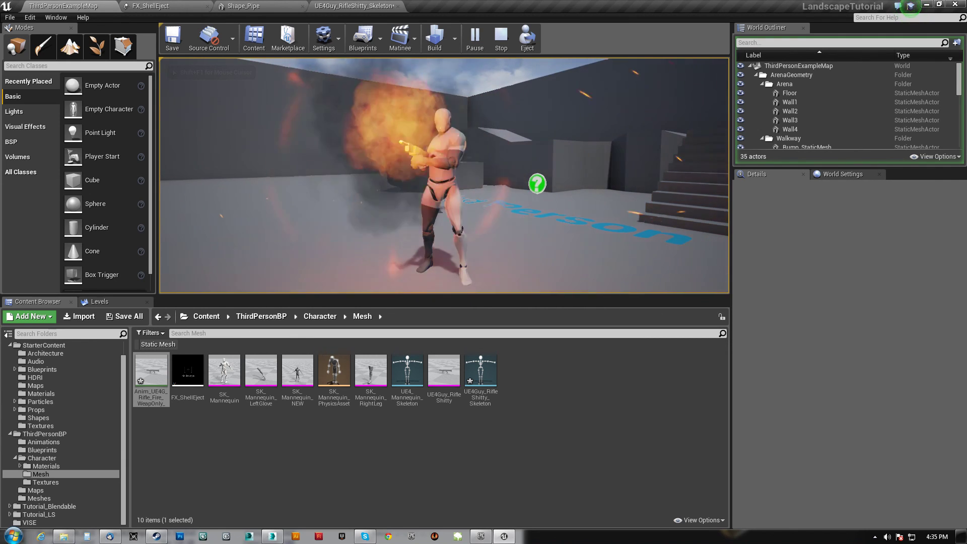
left_click(444, 175)
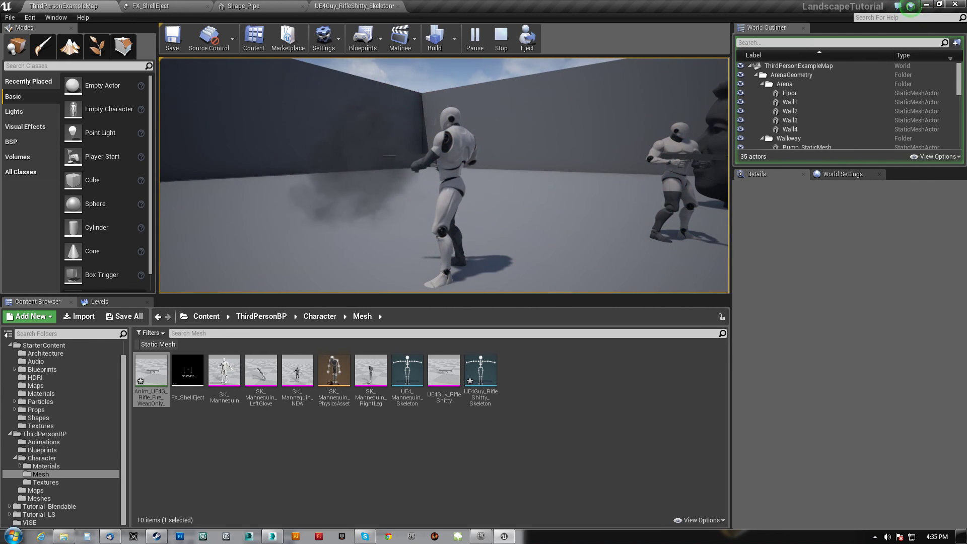
left_click(444, 176)
left_click(444, 176)
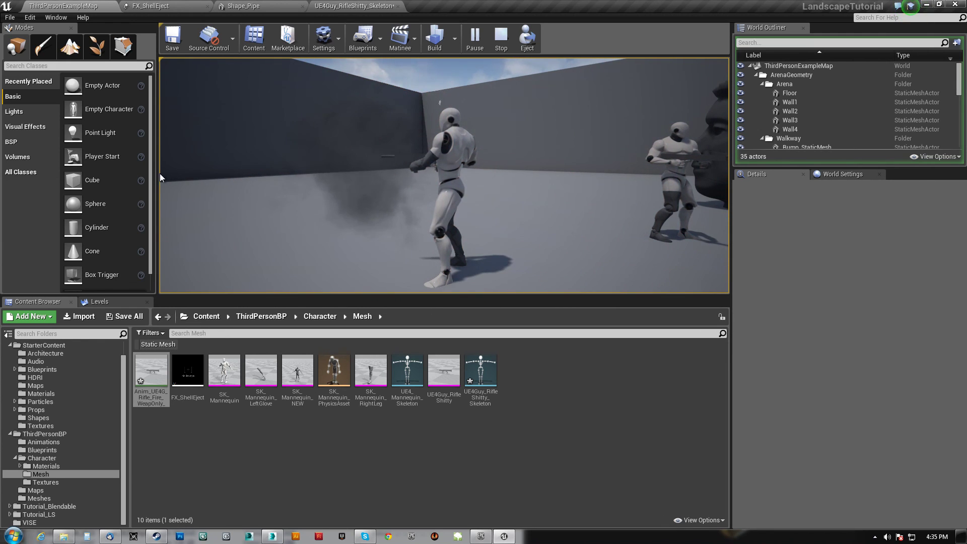
key("Escape")
Step: Set MuzzleFlashSocket's Relative Scale to 0.1 on X, Y and Z
left_click(354, 5)
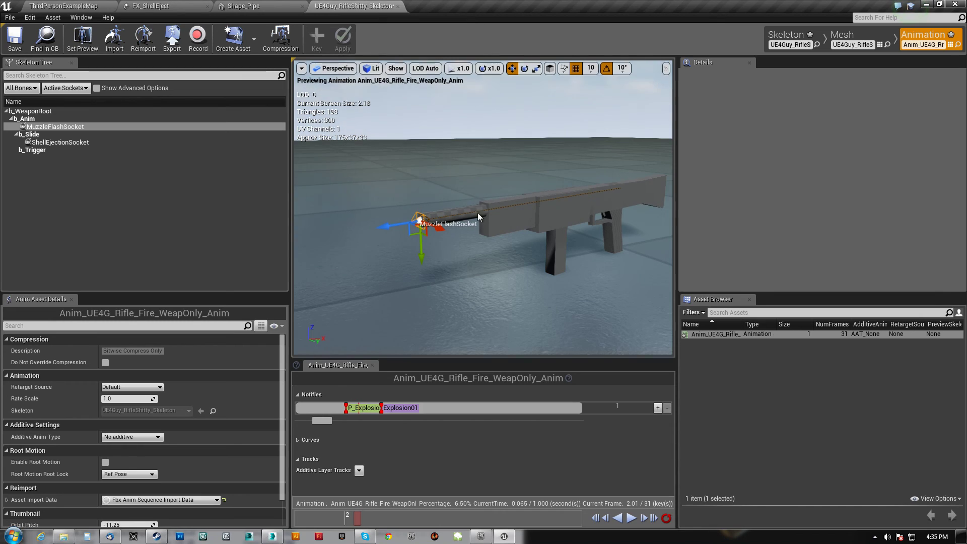
left_click(58, 126)
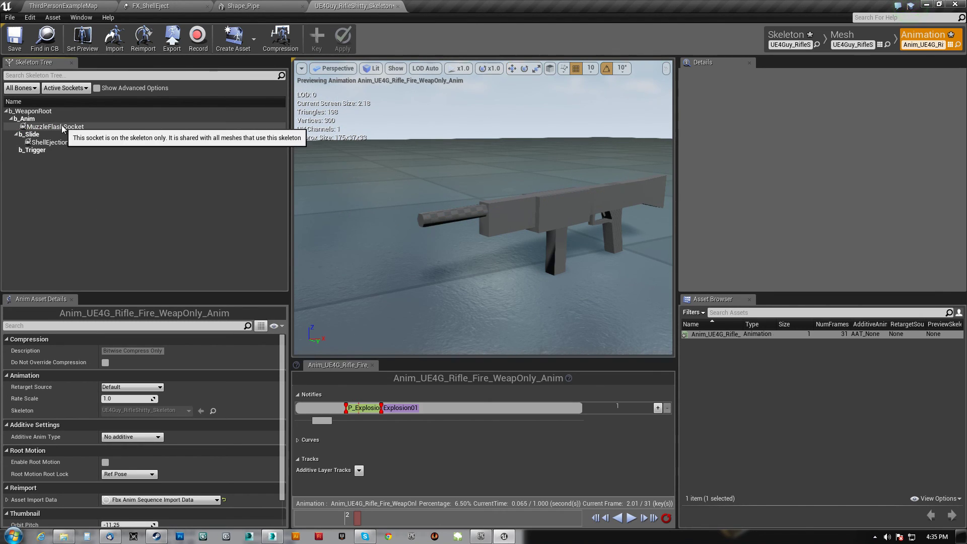
left_click(58, 126)
left_click(683, 149)
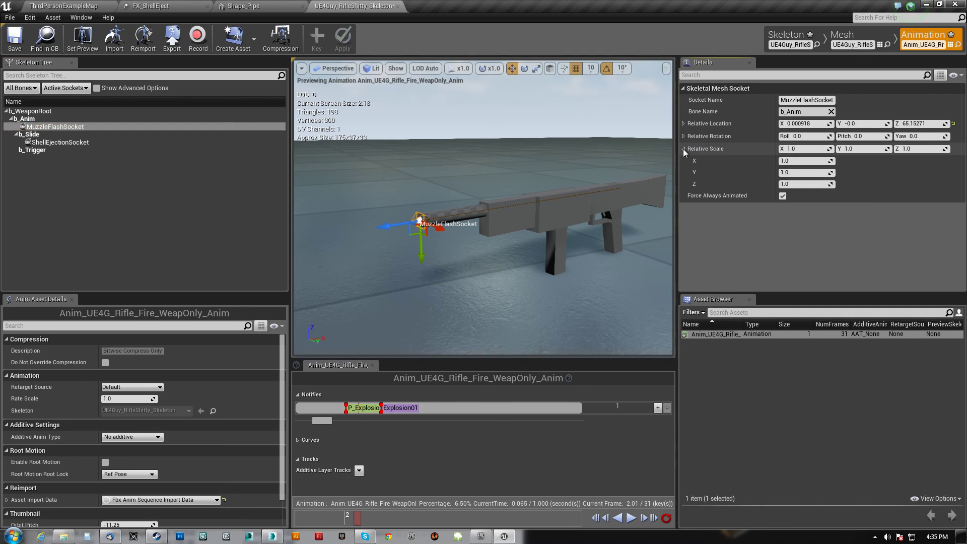
left_click(801, 161)
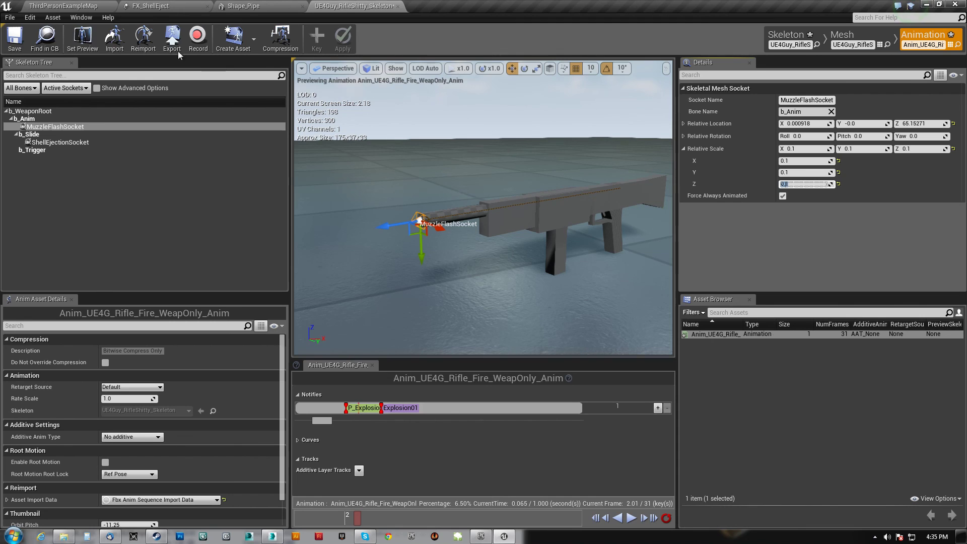
Step: Preview the scaled-down explosion around frame 2 of the fire animation and play-test it briefly in ThirdPersonExampleMap
mouse_move(339, 515)
left_mouse_down()
mouse_move(318, 516)
mouse_move(367, 504)
mouse_move(321, 505)
mouse_move(368, 502)
mouse_move(300, 506)
mouse_move(346, 508)
left_mouse_up()
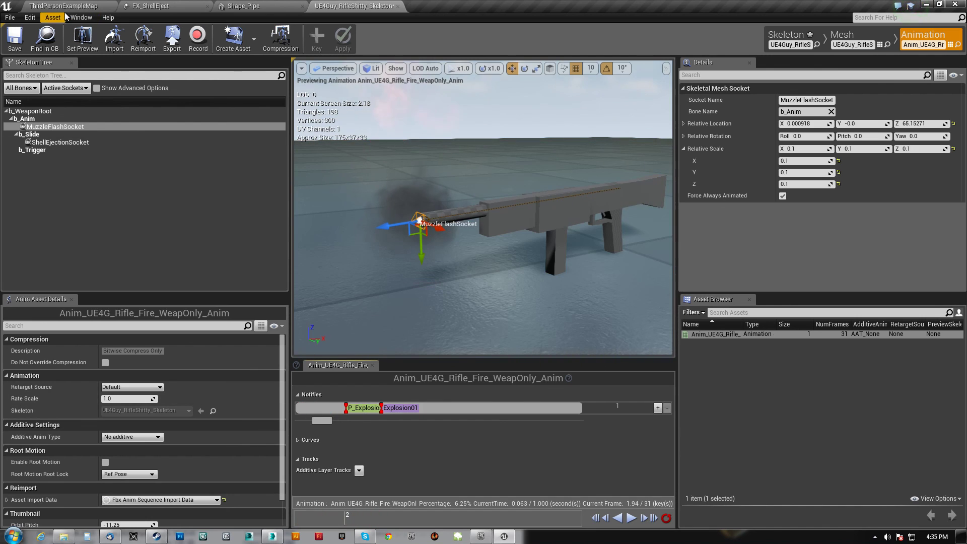
left_click(63, 6)
left_click(471, 33)
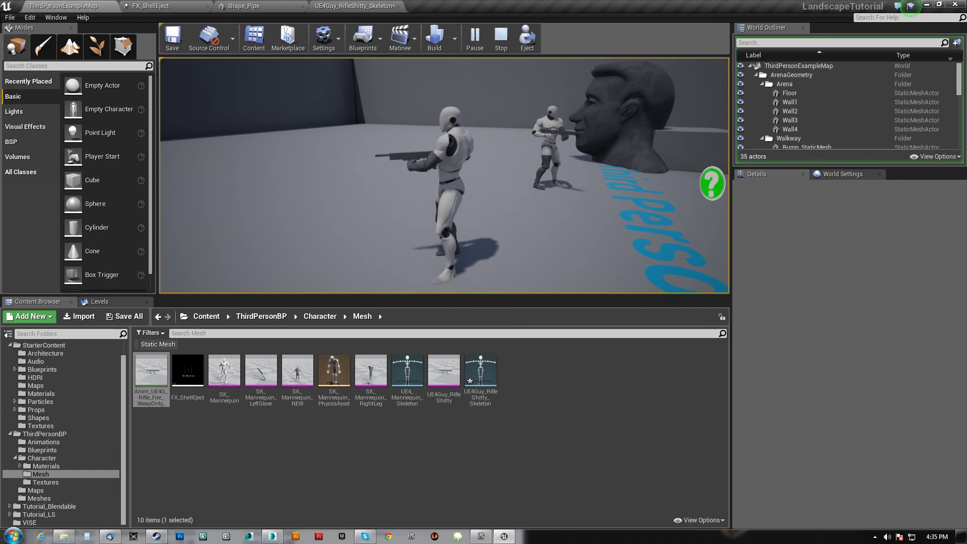
key("Escape")
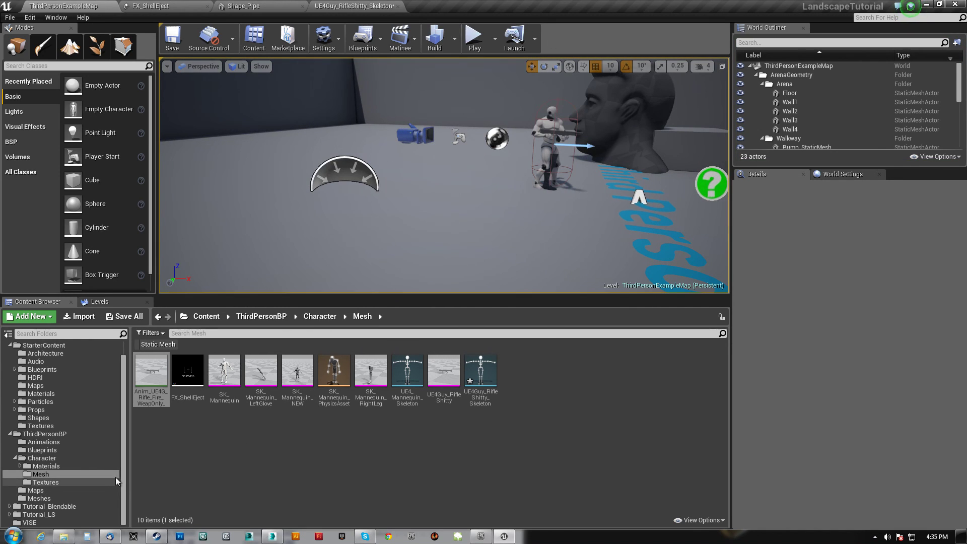
Step: Open Anim_UE4G_Rifle_Fire from the ThirdPersonBP Animations folder, pause its playback and examine the mannequin's firing pose
scroll(101, 469, "up", 2)
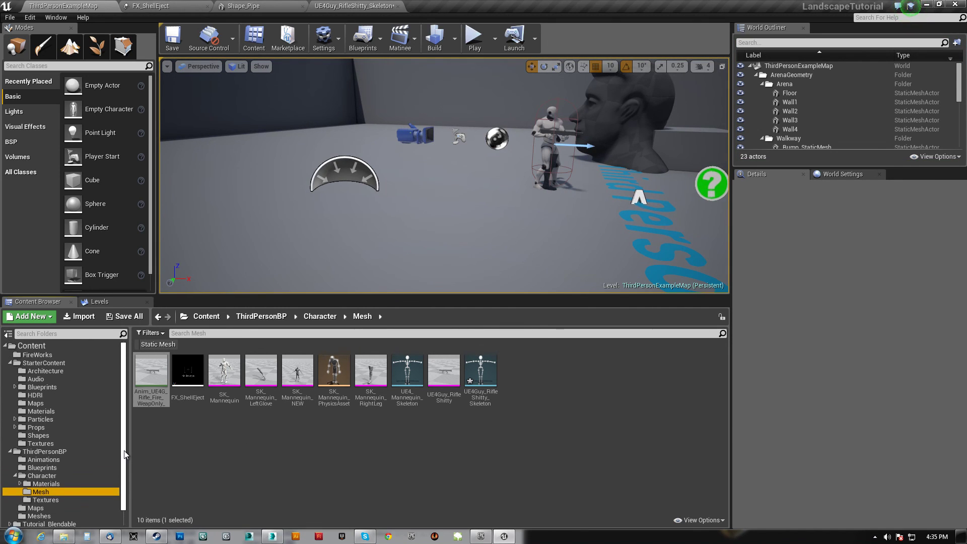
left_click(41, 459)
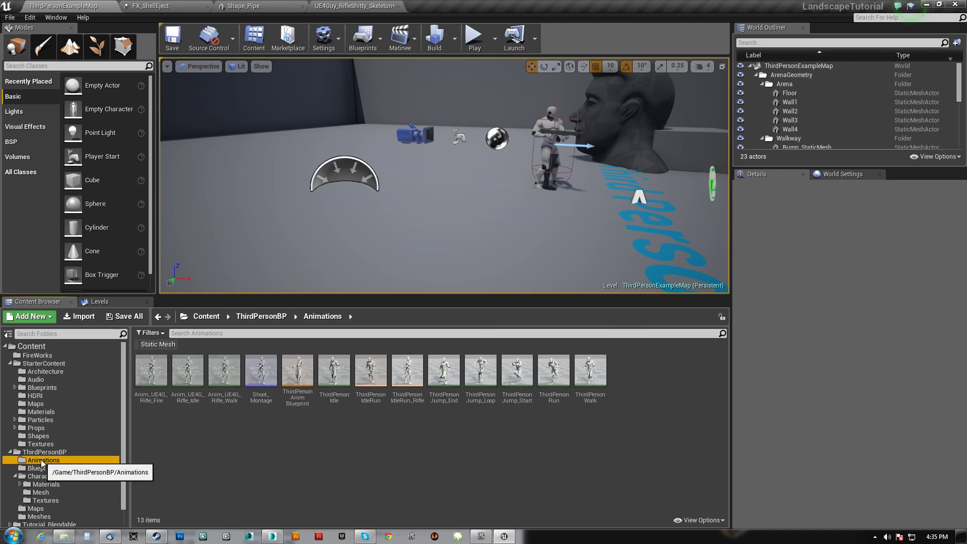
double_click(151, 371)
left_click_drag(439, 258, 480, 240)
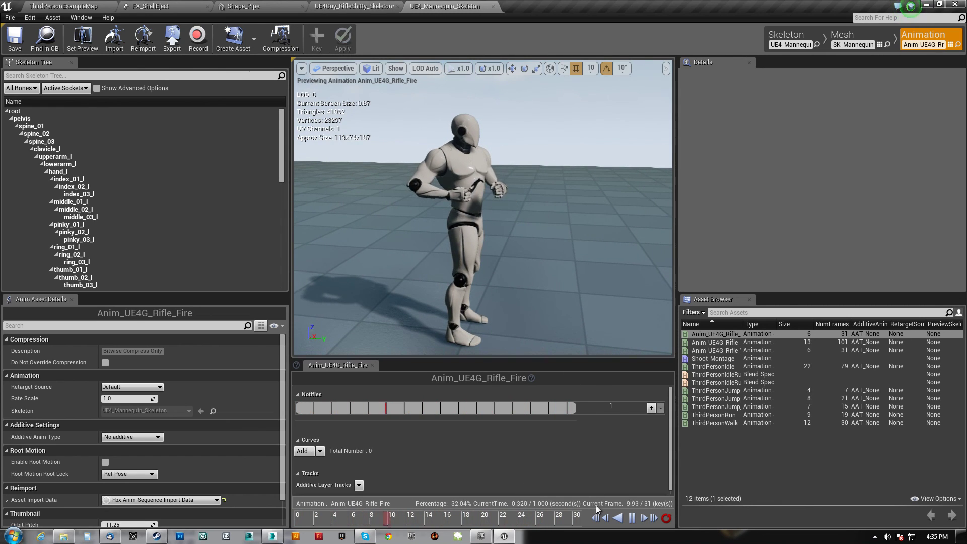
left_click(632, 517)
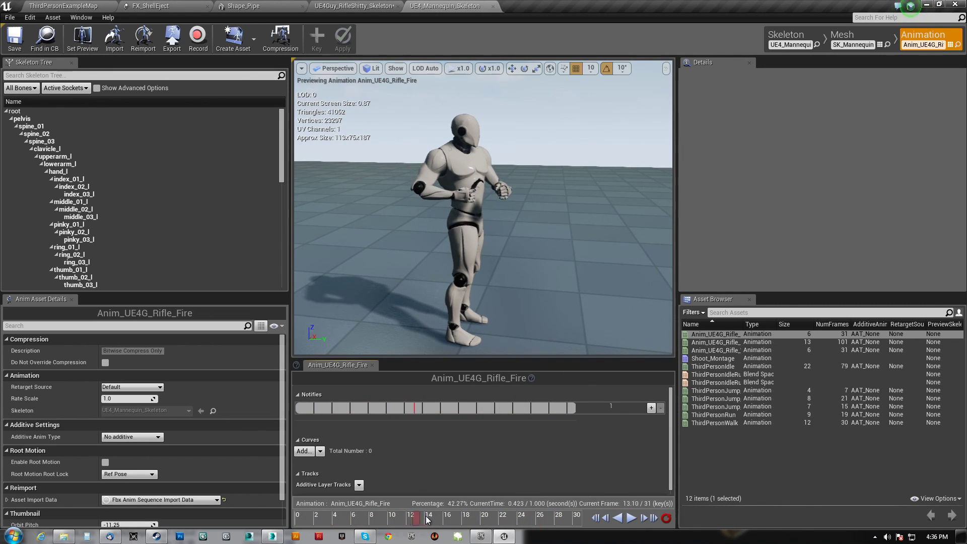
key("w")
right_click_drag(487, 198, 454, 202)
key("s")
Step: Return to the rifle skeleton and examine ShellEjectionSocket's position and orientation on the slide from several sides
left_click(375, 8)
right_click_drag(453, 244, 418, 247)
left_click(60, 142)
key("f")
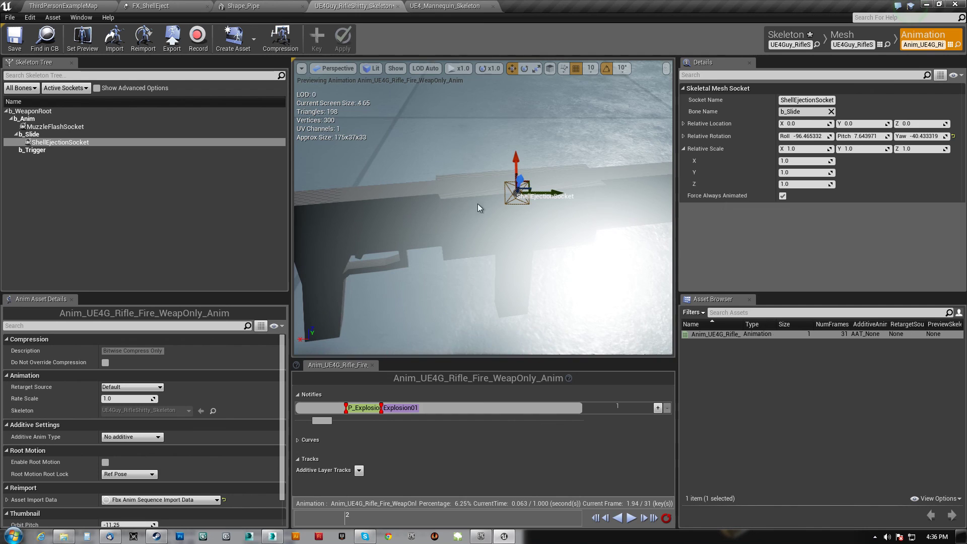
right_click_drag(479, 207, 473, 211)
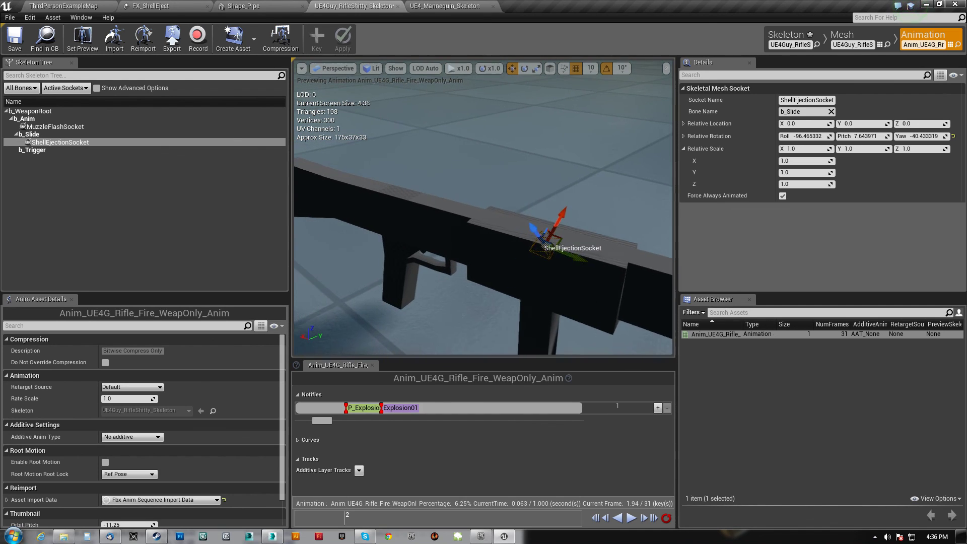
right_click_drag(457, 248, 450, 252)
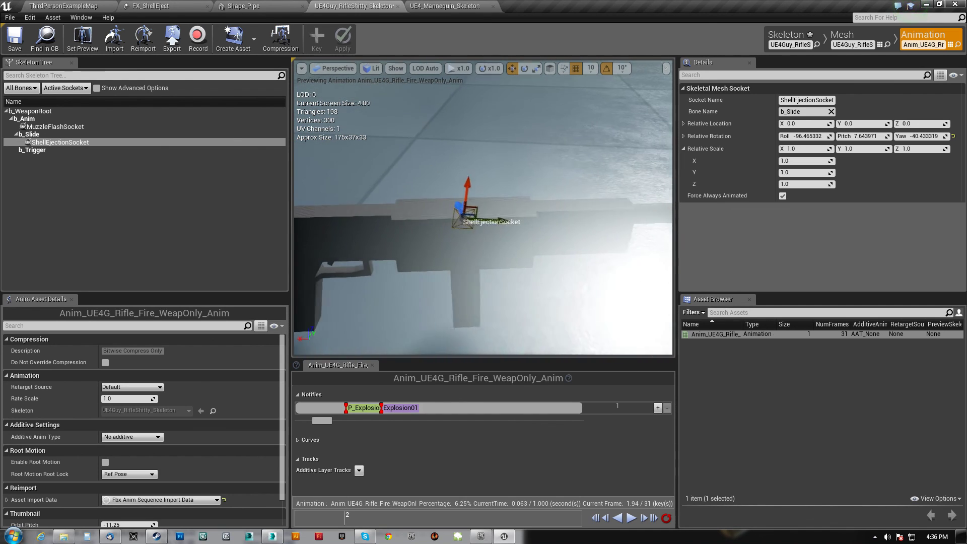
right_click_drag(484, 221, 496, 199)
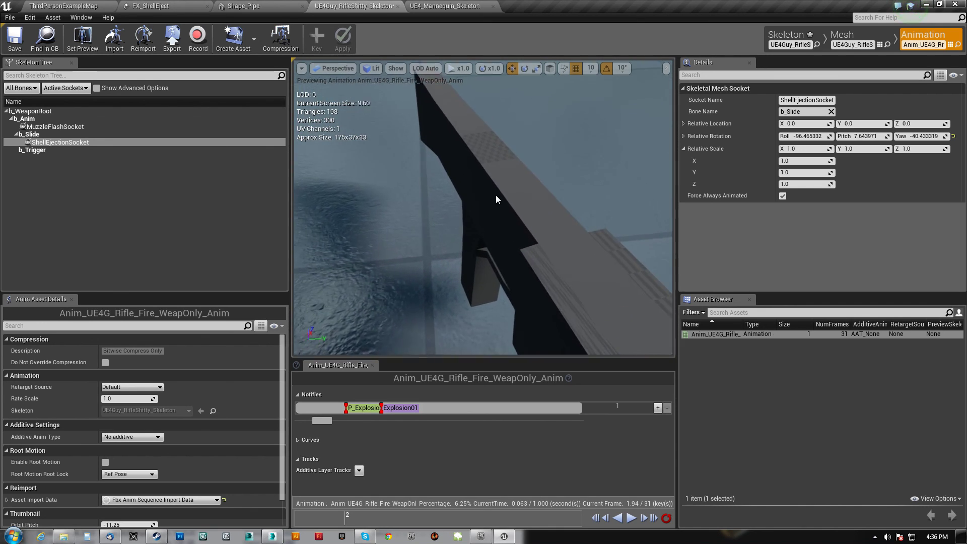
right_click_drag(500, 244, 533, 217)
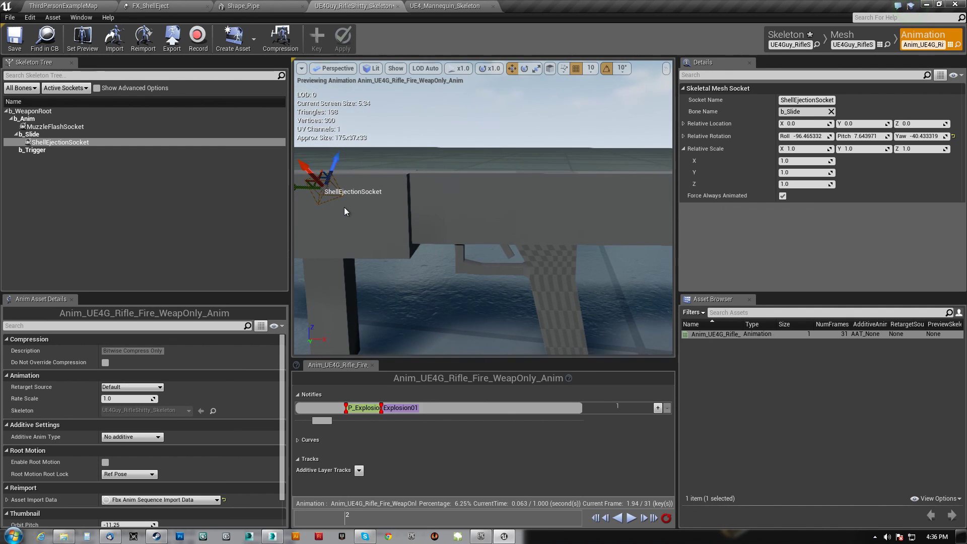
right_click_drag(344, 207, 332, 201)
right_click_drag(408, 220, 408, 220)
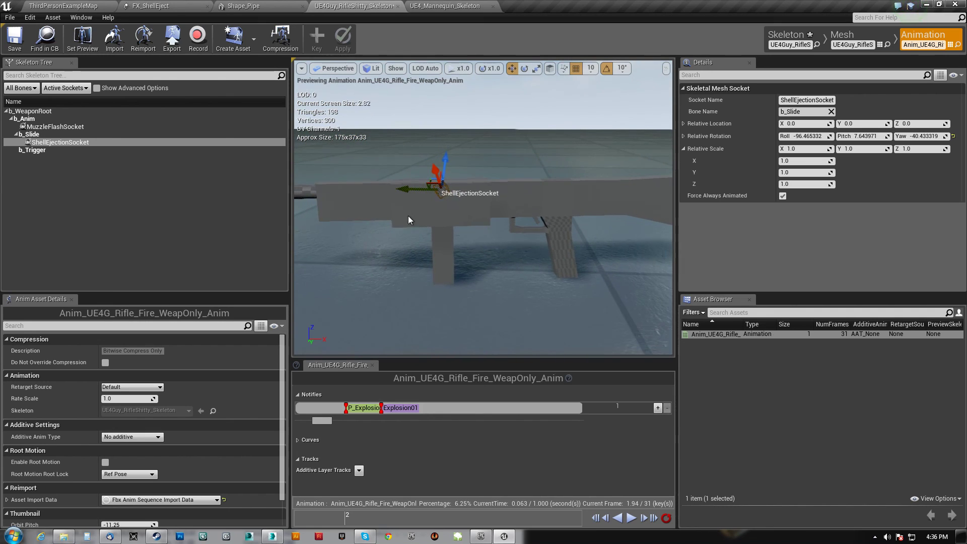
Step: Scrub the weapon's fire animation to about frame 21 to examine how the slide carries ShellEjectionSocket
left_click_drag(341, 521, 497, 520)
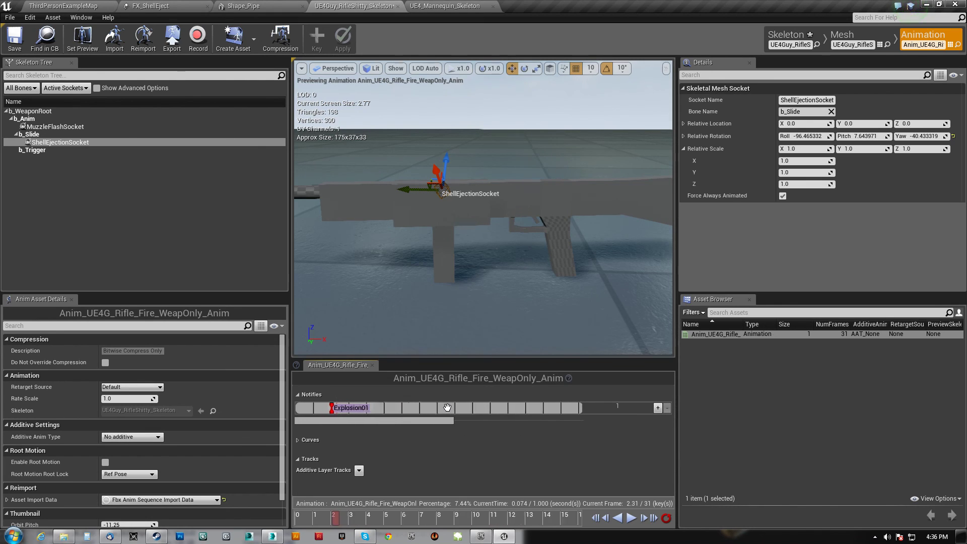
scroll(447, 408, "down", 2)
left_click_drag(440, 513, 508, 517)
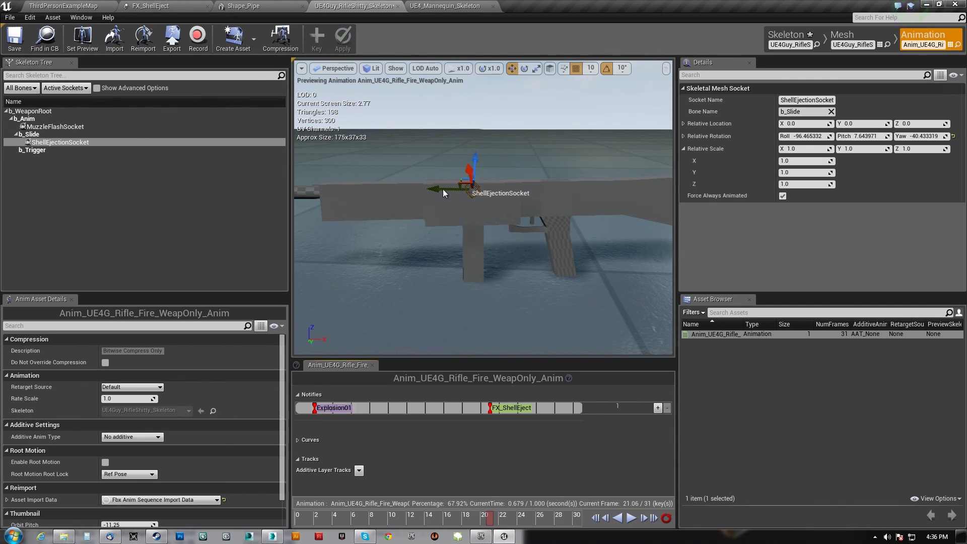
Step: Select MuzzleFlashSocket, and move the P_Explosion and Explosion01 notifies right beside each other just after frame 2
right_click_drag(346, 184, 639, 181)
left_click(50, 127)
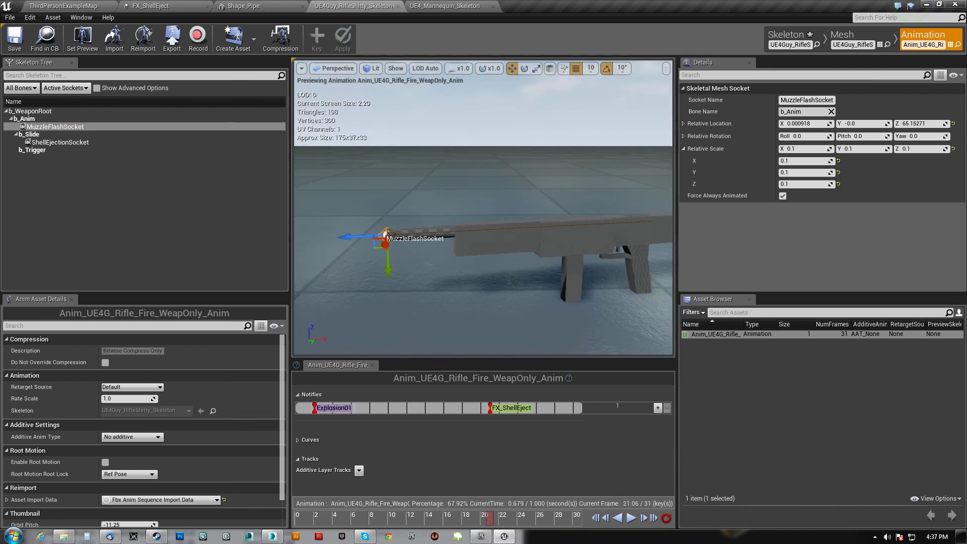
right_click_drag(533, 228, 497, 293)
scroll(310, 419, "up", 4)
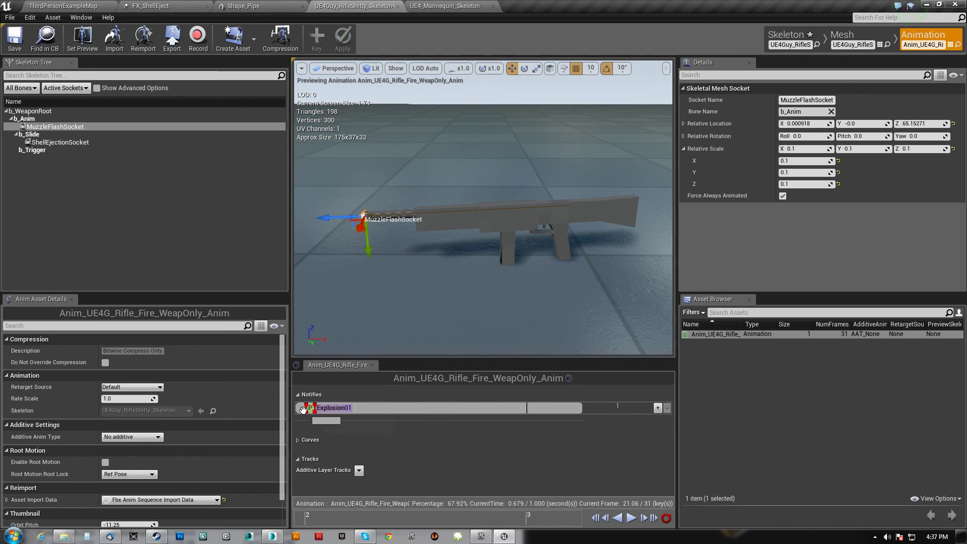
right_click_drag(397, 442, 496, 437)
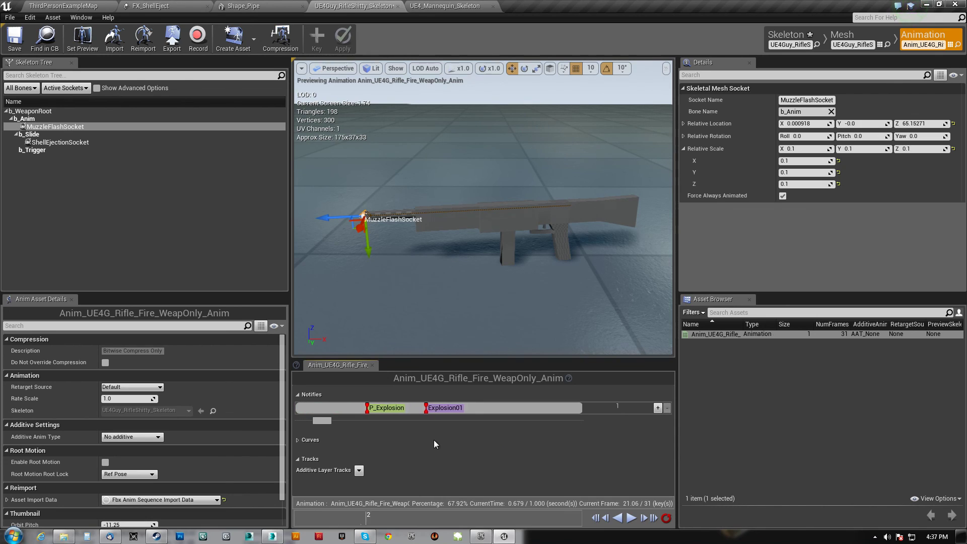
left_click_drag(386, 409, 443, 418)
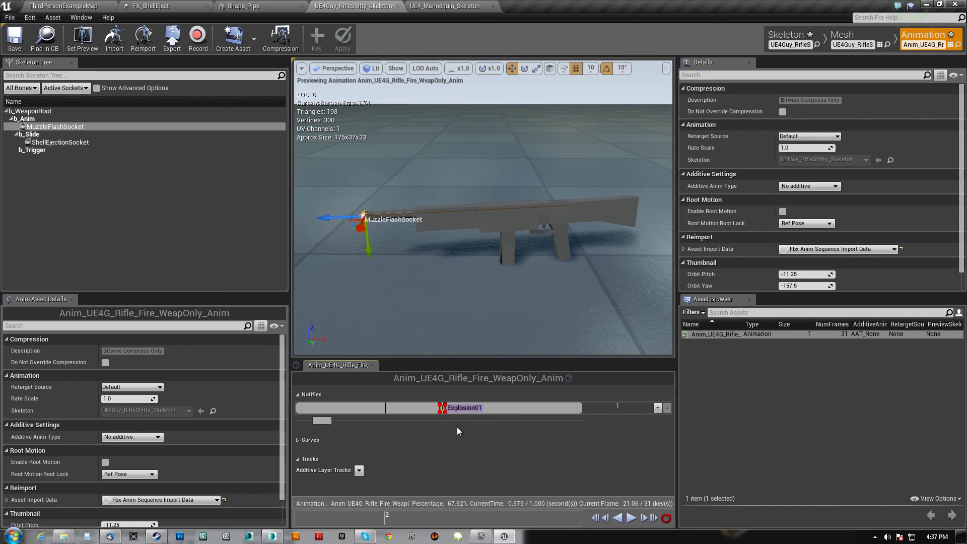
left_click(474, 410)
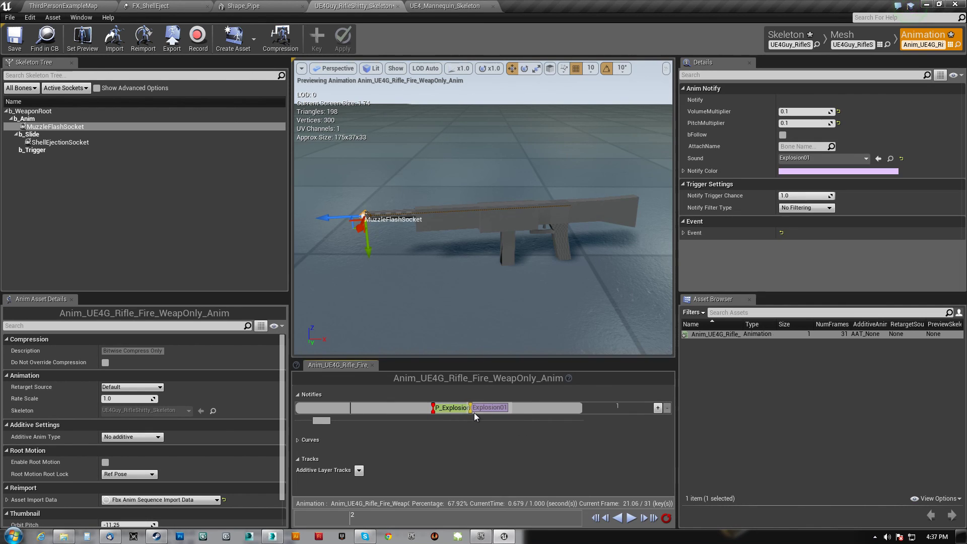
left_click_drag(451, 417, 443, 418)
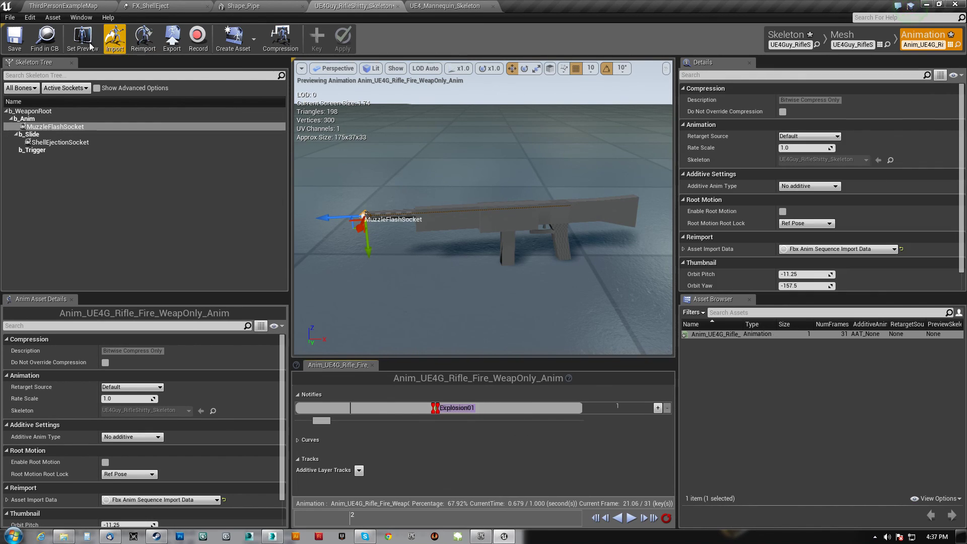
Step: Play-test ThirdPersonExampleMap and fire the rifle repeatedly to check the muzzle flash, sound and shell ejection together
left_click(73, 9)
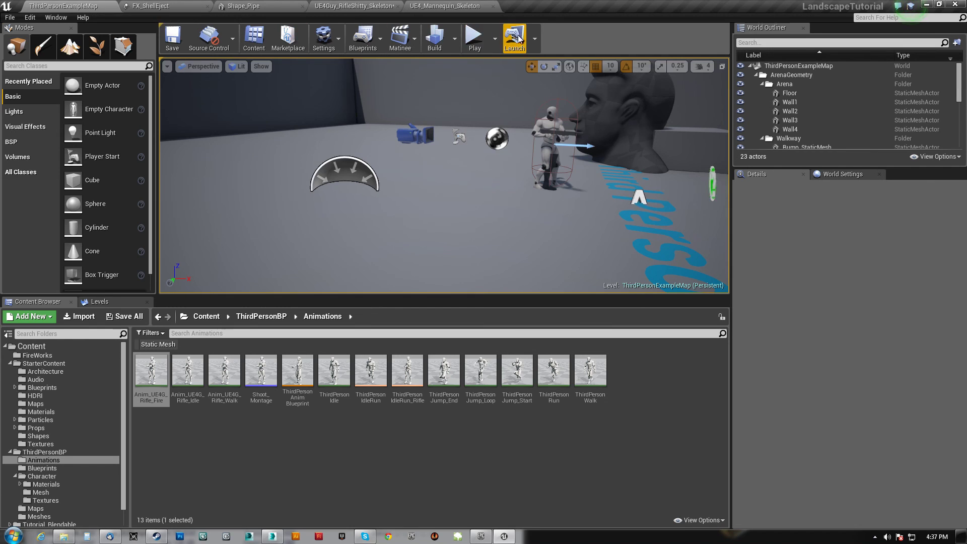
left_click(475, 36)
left_click(444, 175)
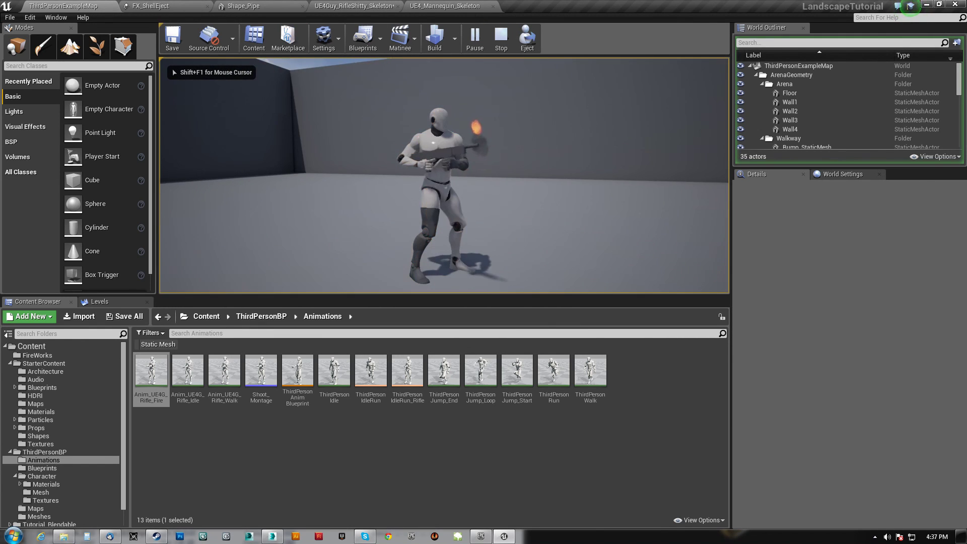
left_click(444, 175)
left_click(444, 175)
left_click(444, 175)
left_click(444, 175)
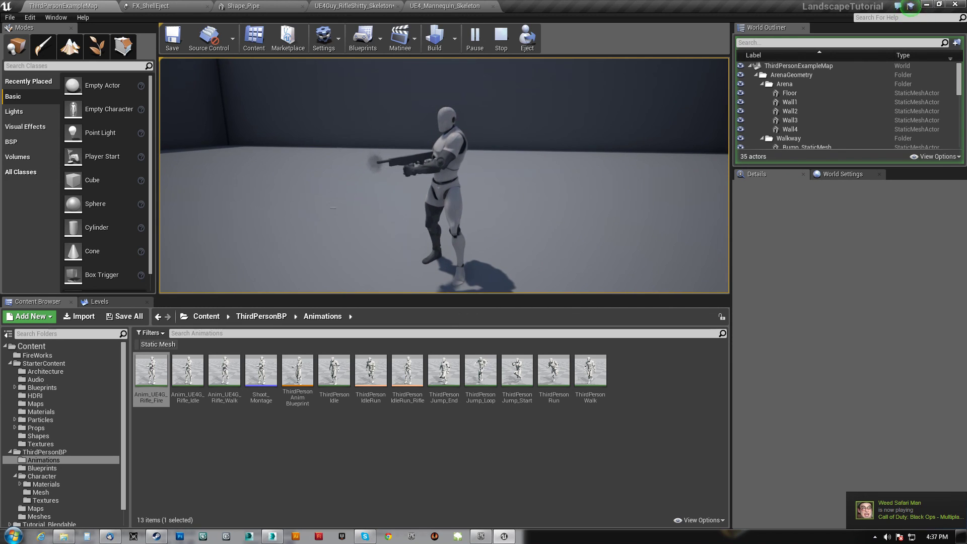
left_click(444, 175)
left_click(444, 176)
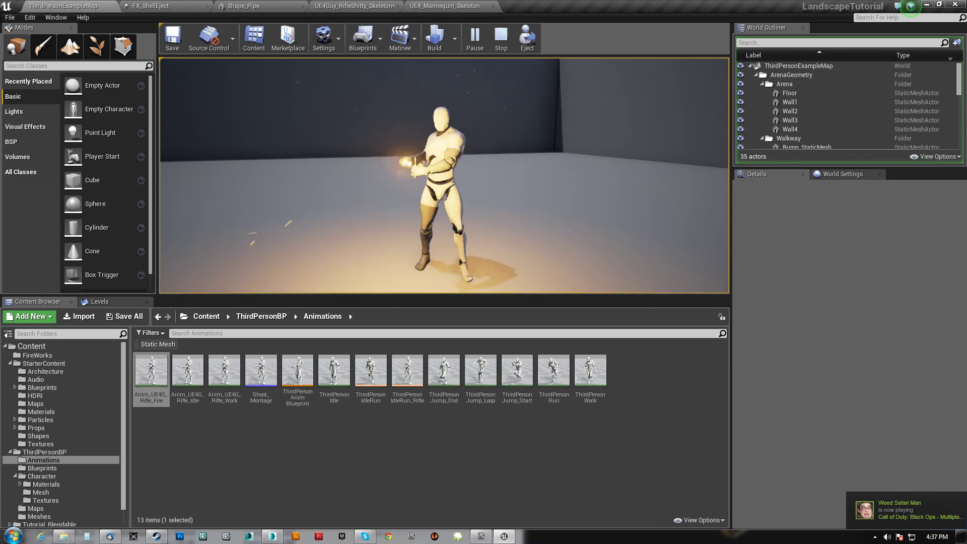
Step: Stop the play-test, return to the rifle's fire animation, and select the Explosion01 notify beside P_Explosion on the track
key("Escape")
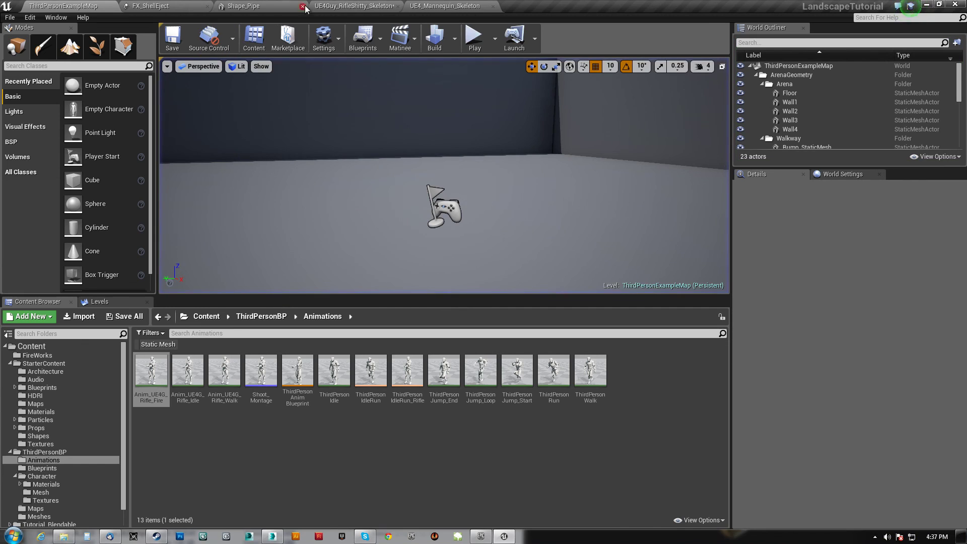
left_click(445, 7)
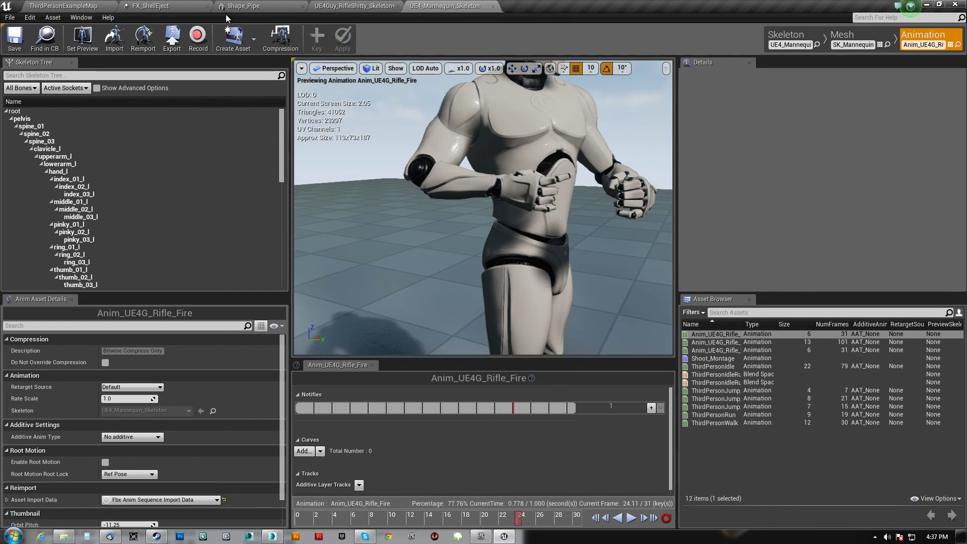
left_click(353, 6)
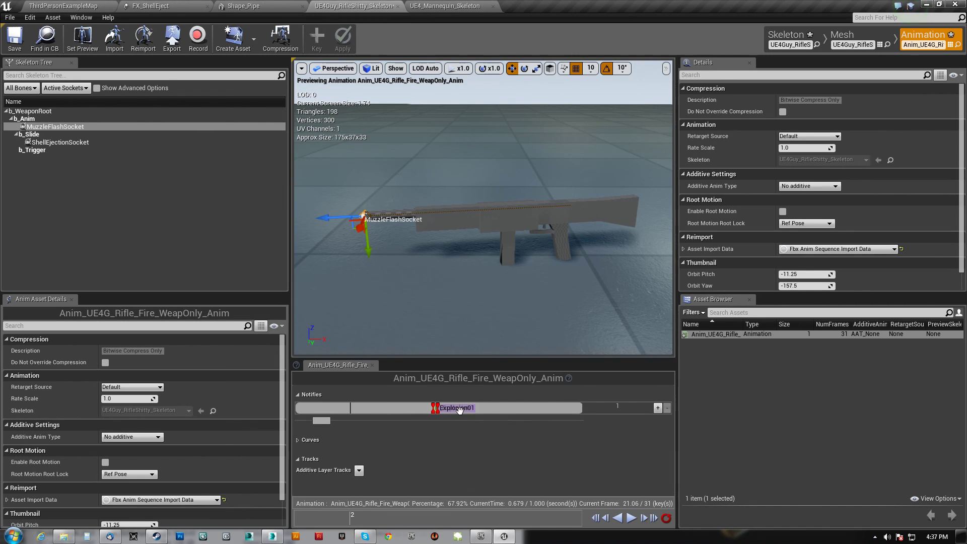
left_click_drag(459, 410, 410, 406)
scroll(404, 413, "up", 15)
left_click(382, 407)
left_click(505, 408)
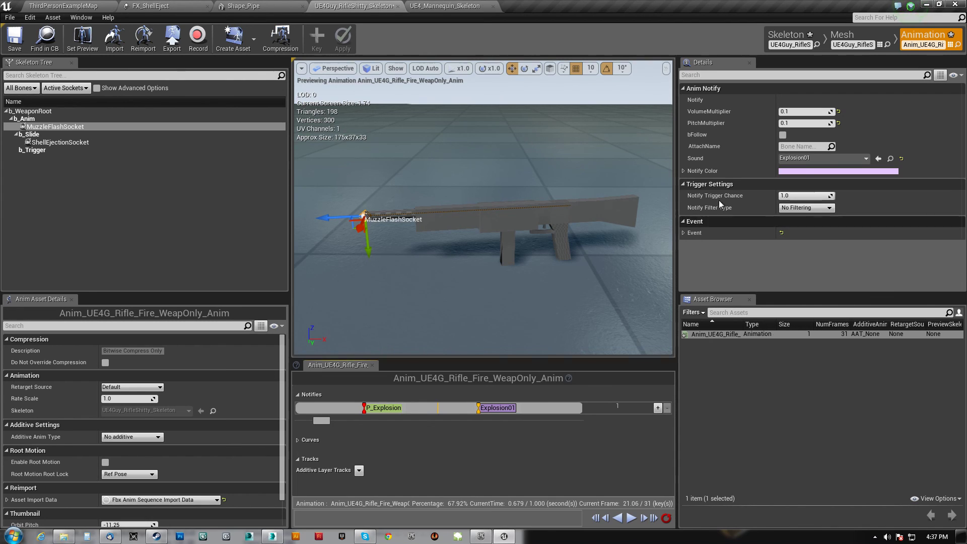
Step: Browse the sound assets available for the Explosion01 notify without changing the assigned sound
left_click(862, 161)
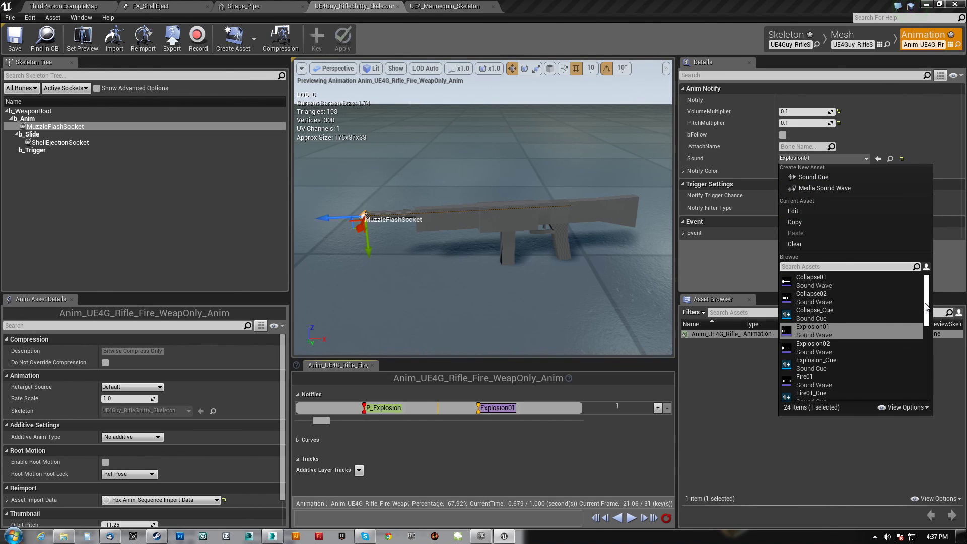
left_click_drag(929, 313, 935, 249)
mouse_move(427, 269)
right_mouse_down()
mouse_move(443, 256)
mouse_move(413, 254)
mouse_move(431, 264)
right_mouse_up()
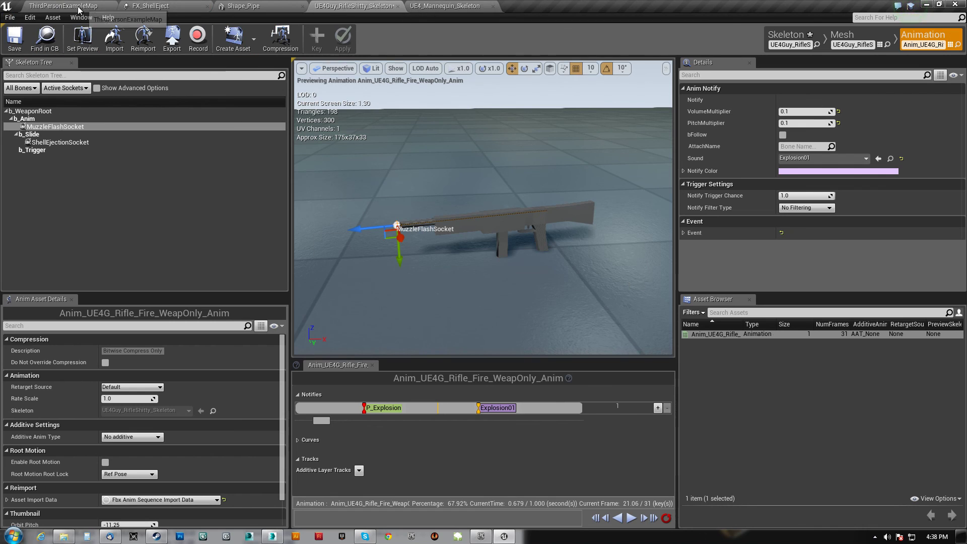
Step: Play-test ThirdPersonExampleMap and fire the rifle several times while running to check the muzzle flash and sound
left_click(79, 9)
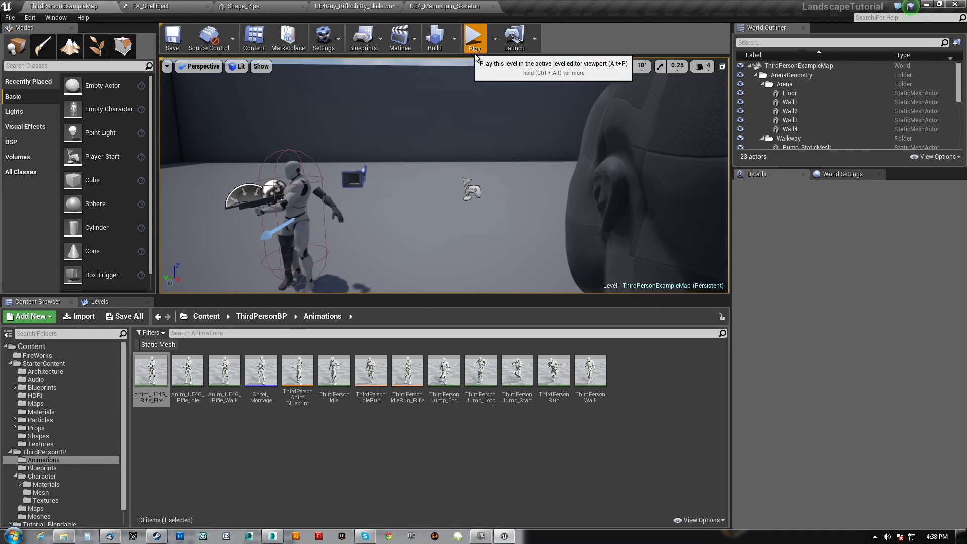
left_click(476, 51)
key("w")
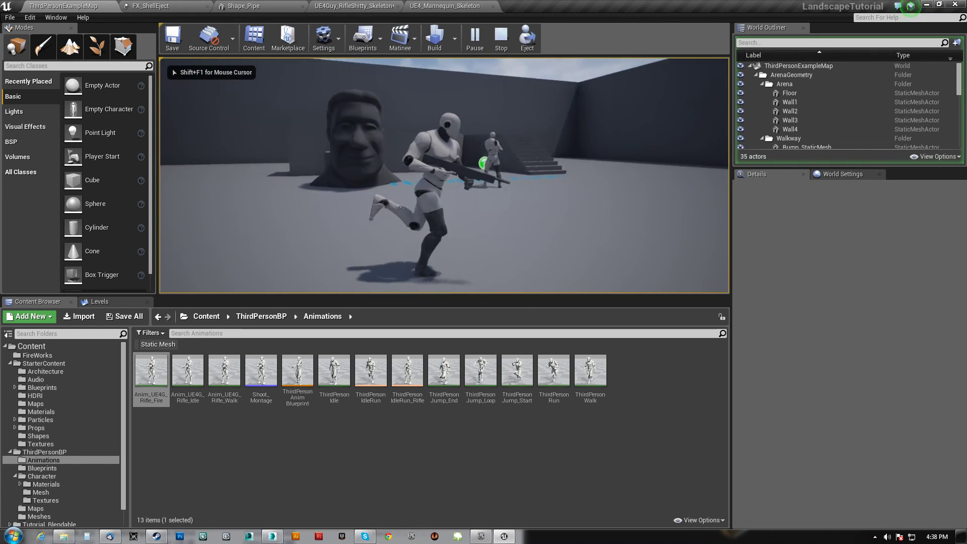
left_click(444, 175)
left_click(444, 175)
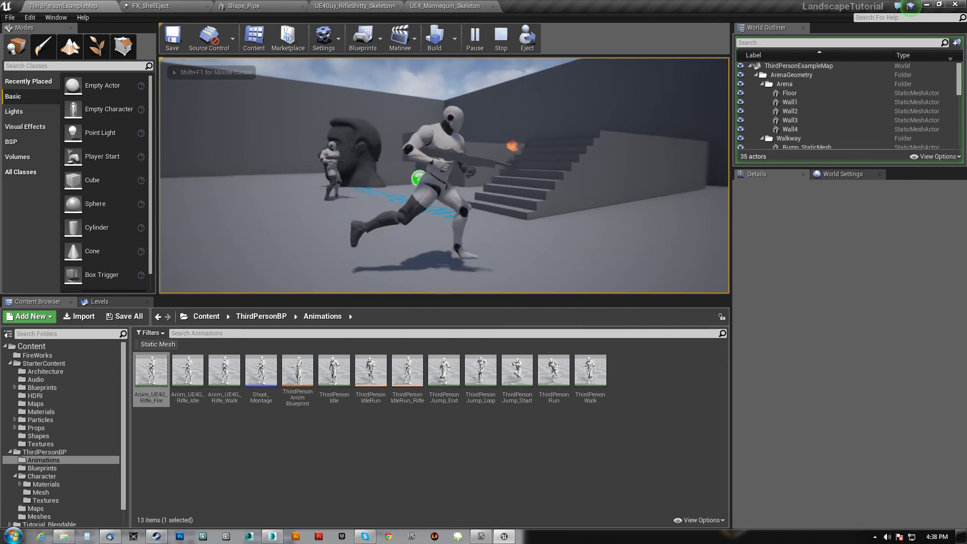
left_click(444, 176)
key("a")
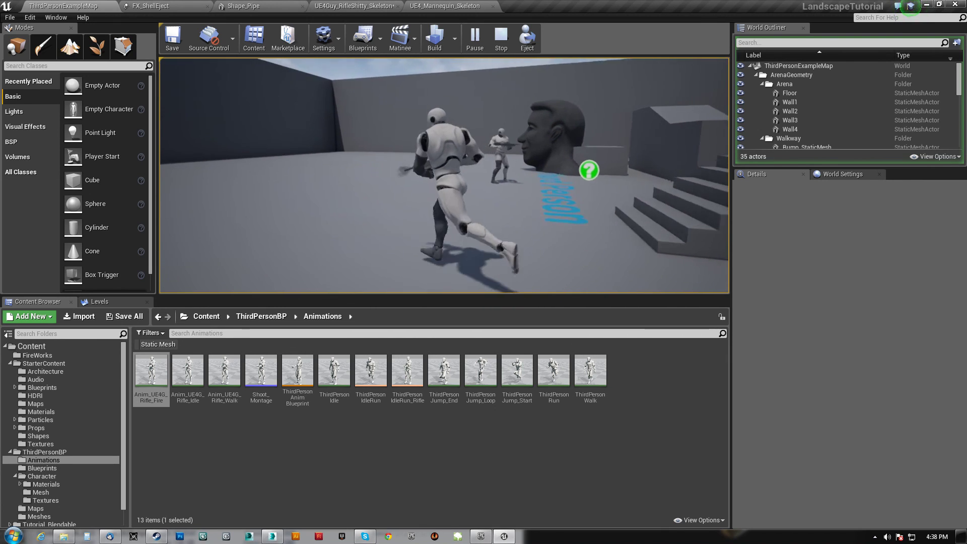
left_click(444, 175)
Step: Run and jump around the arena and over the blocks to examine the rifle and its effects in motion
key("w")
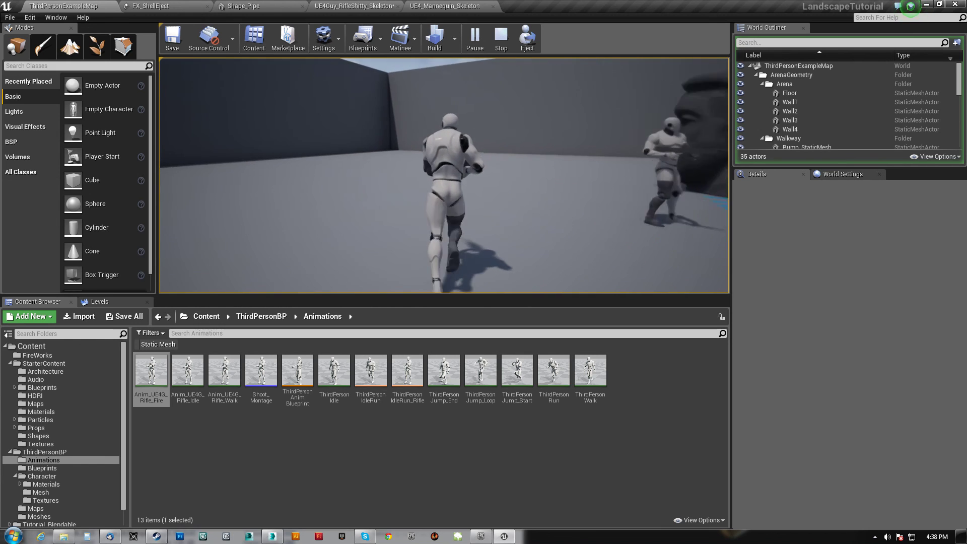
key("d")
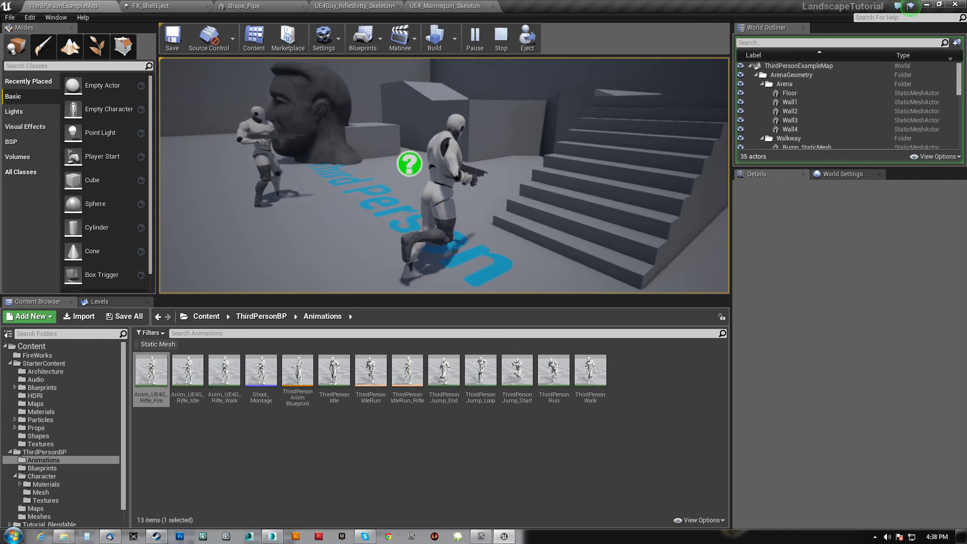
key("d")
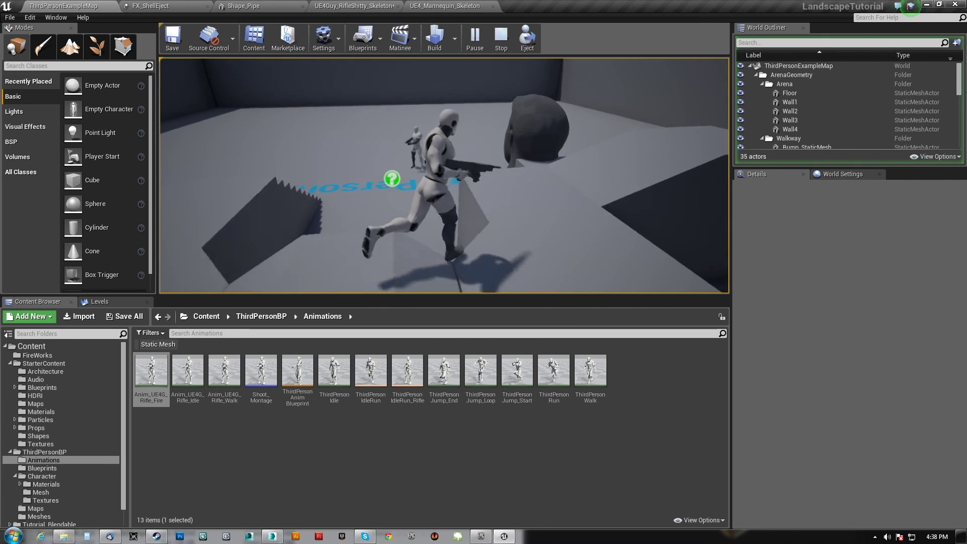
key("space")
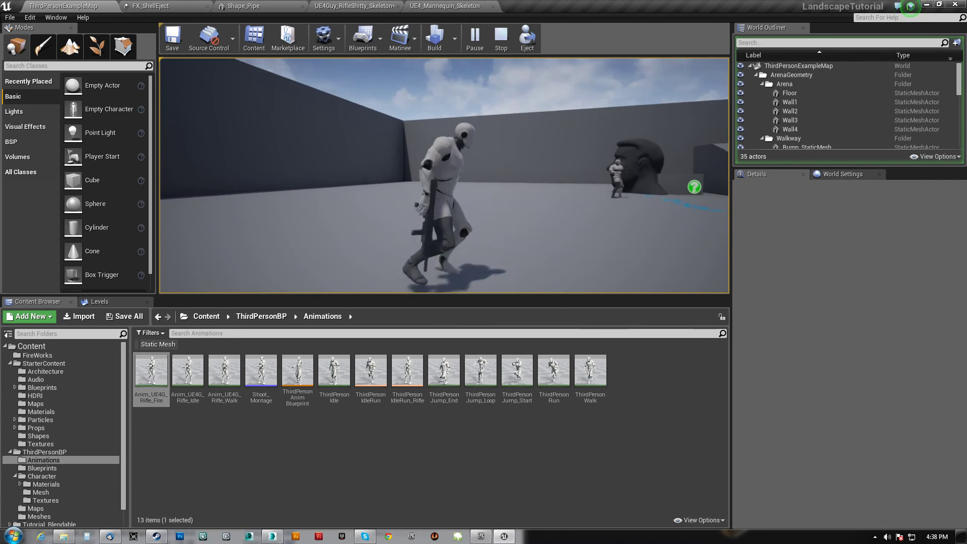
key("w")
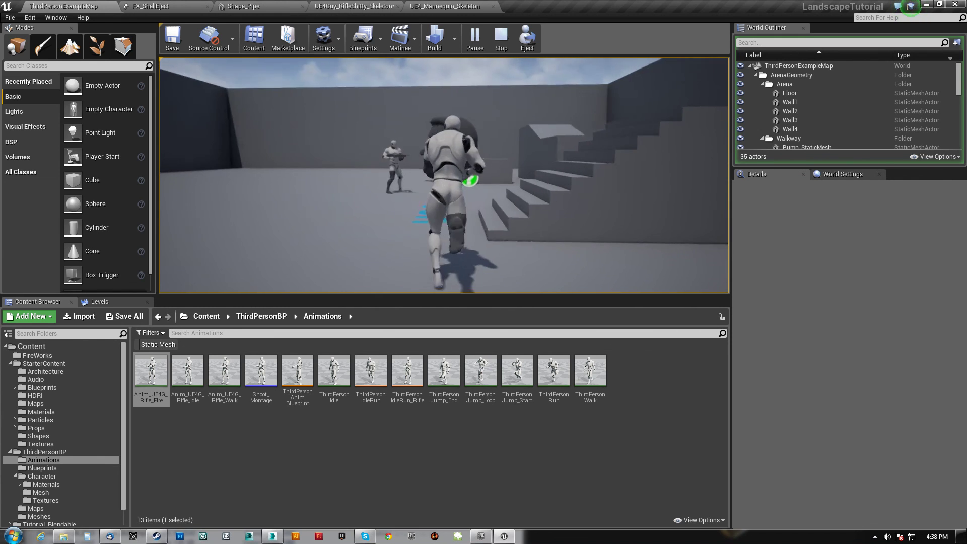
key("w")
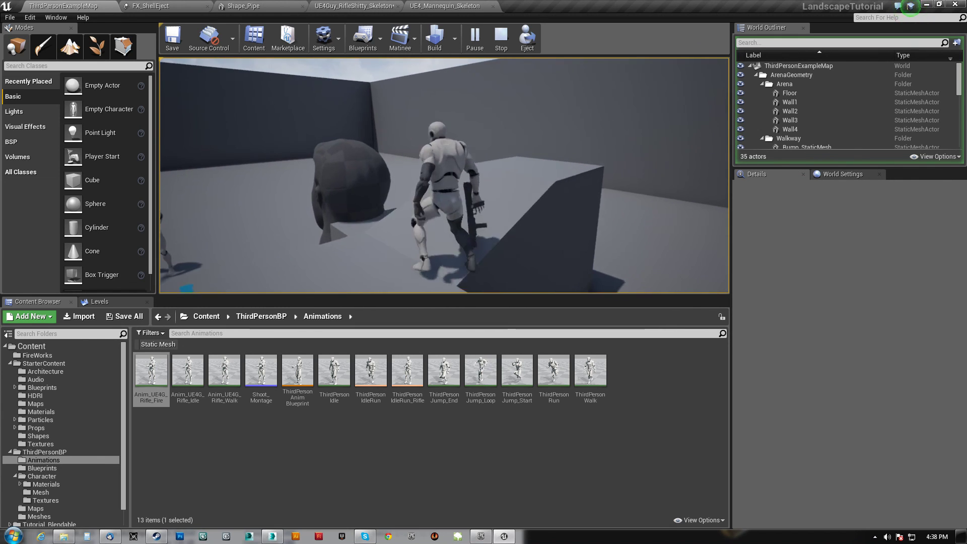
key("space")
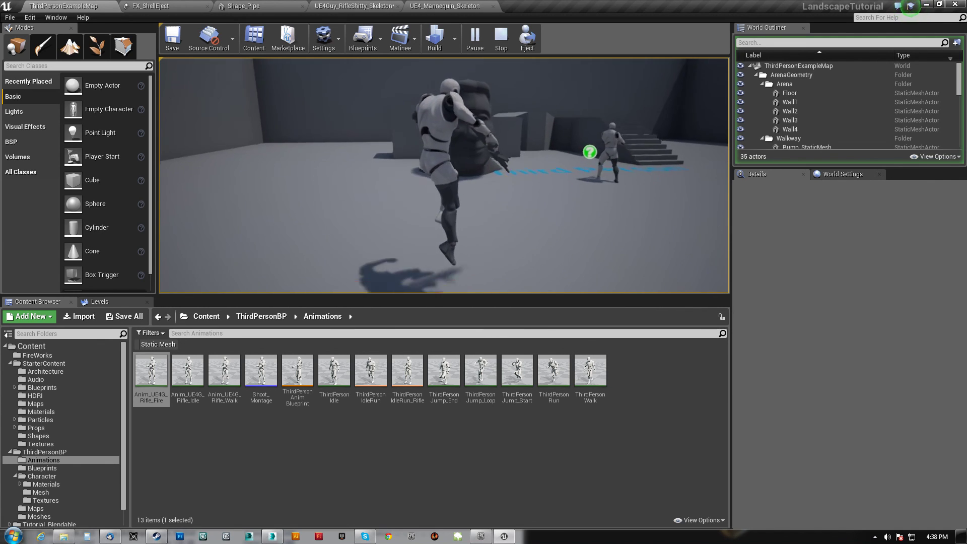
key("w")
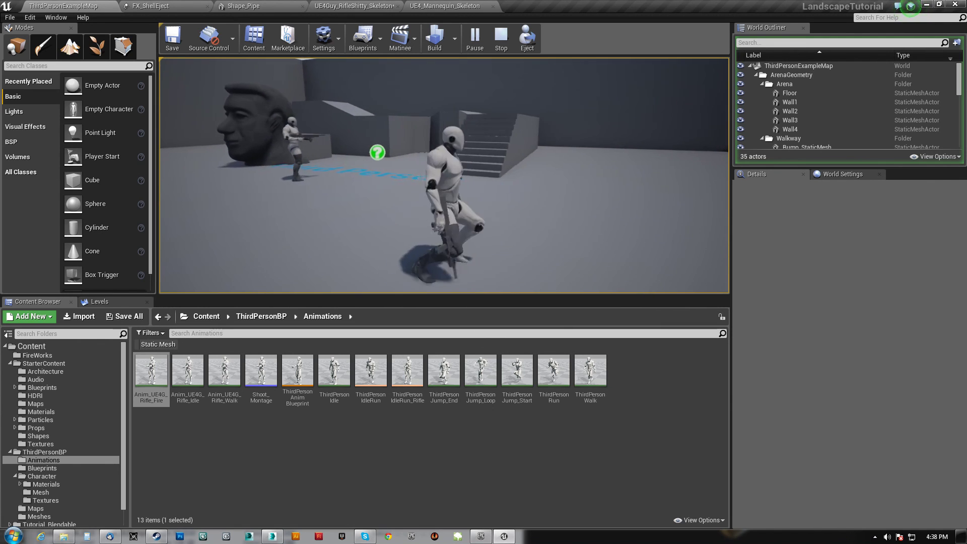
key("d")
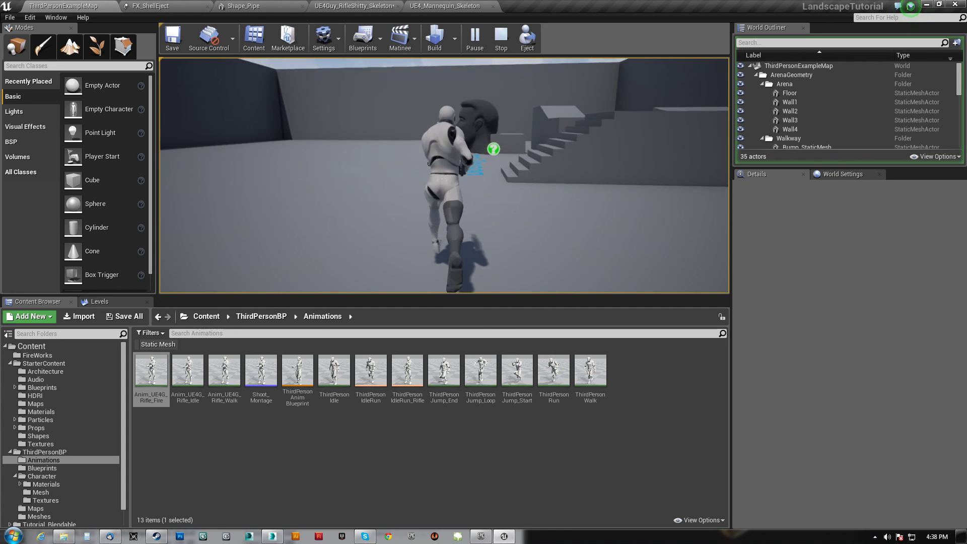
key("w")
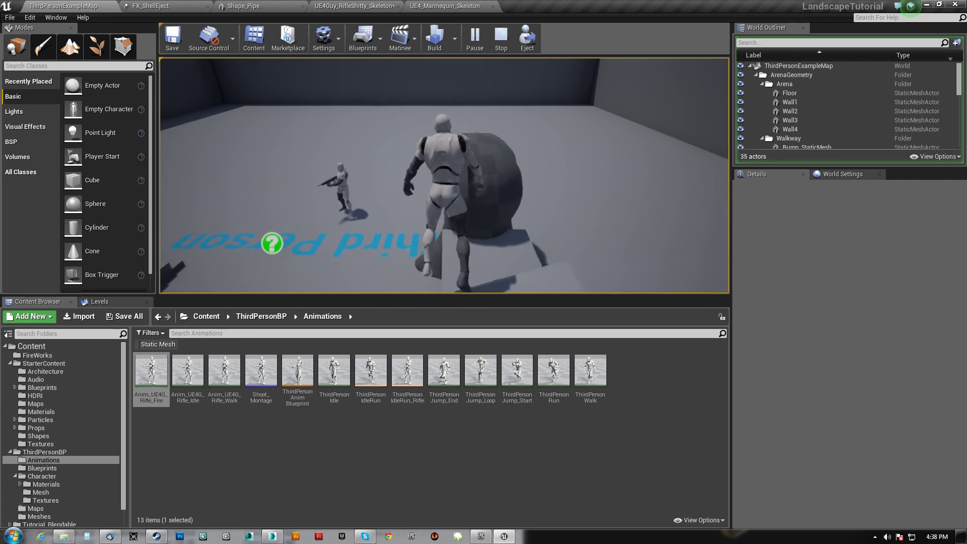
key("space")
key("d")
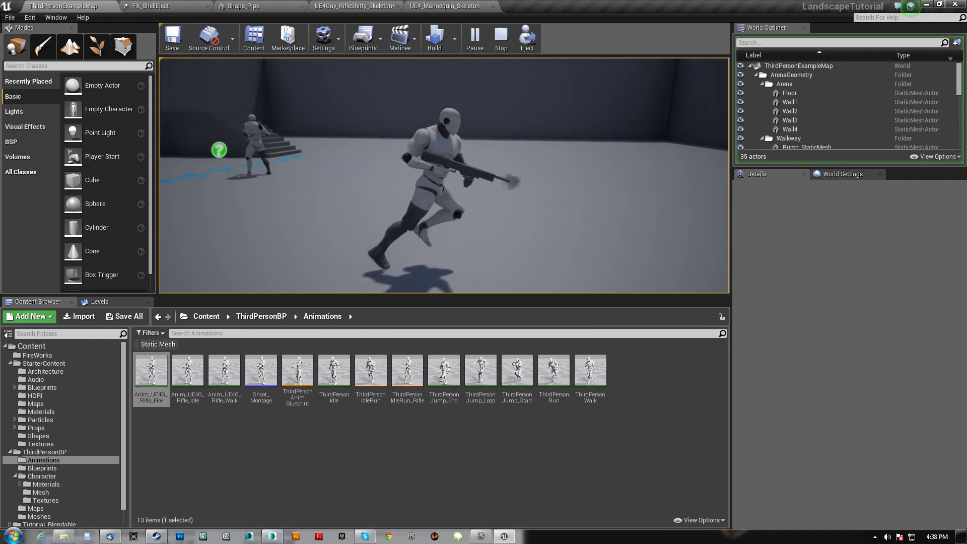
key("space")
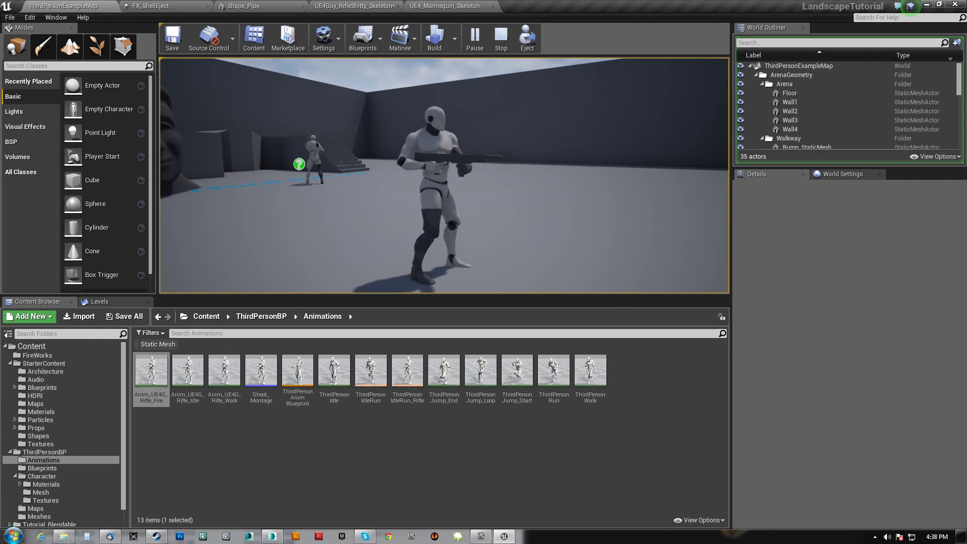
key("space")
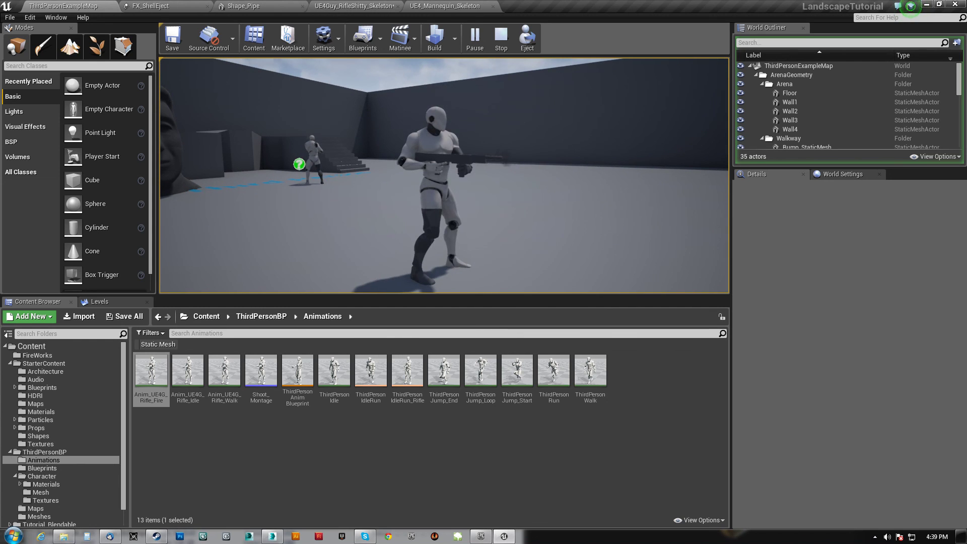
key("w")
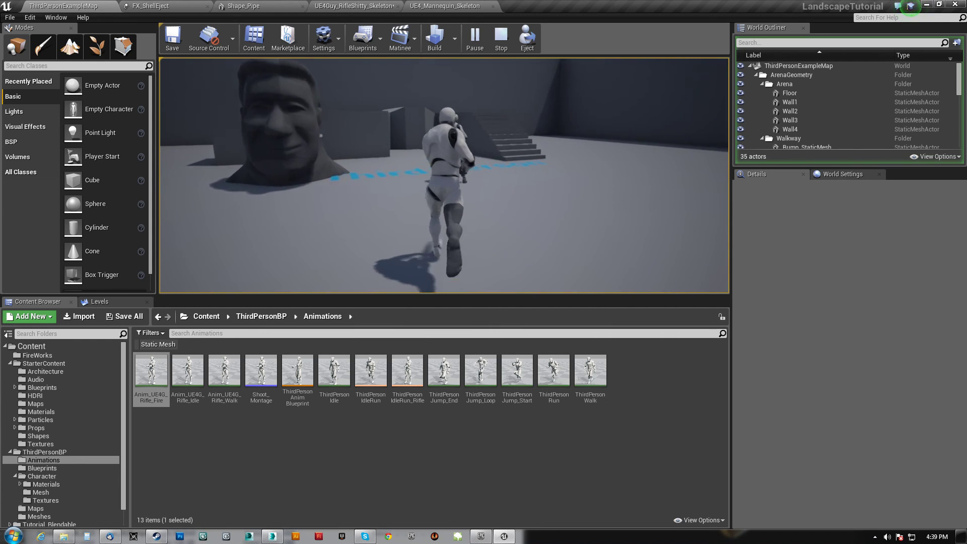
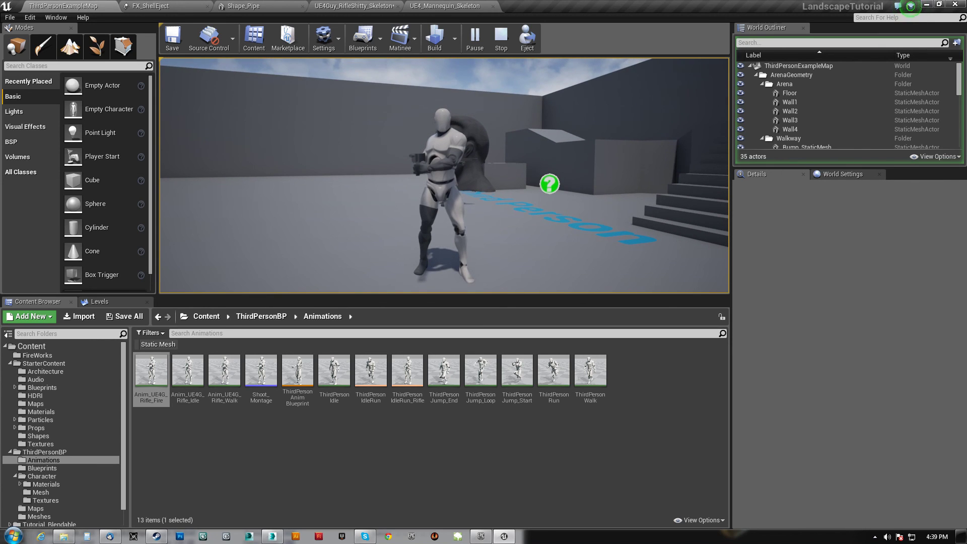
key("w")
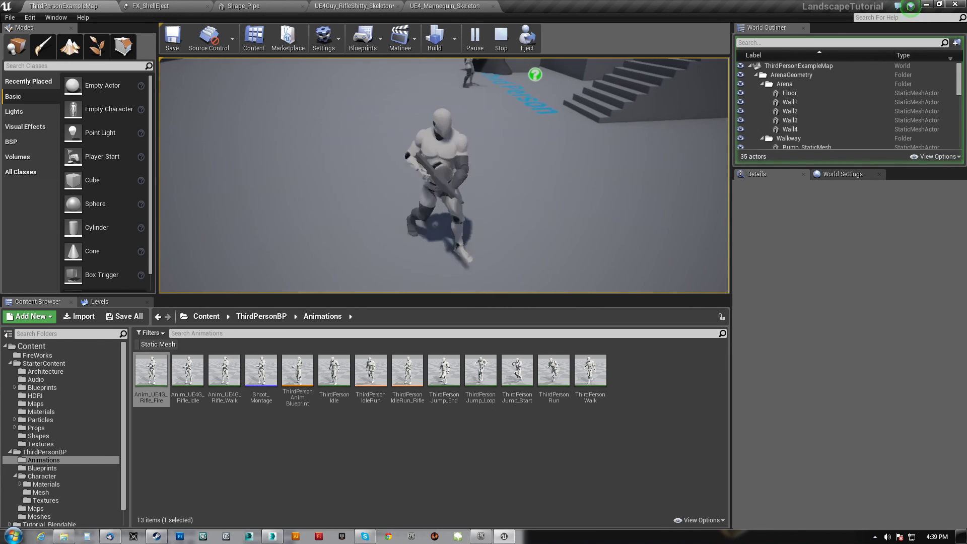
key("w")
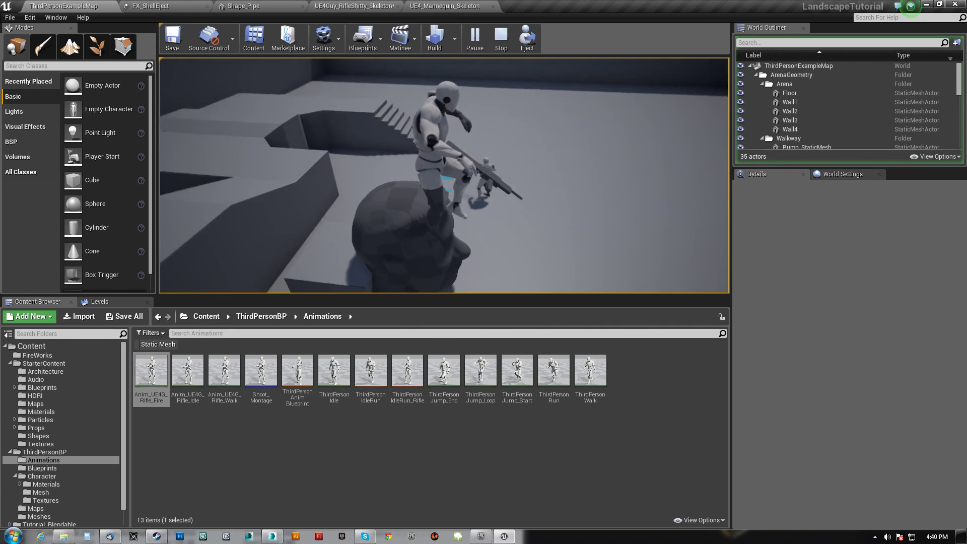
key("space")
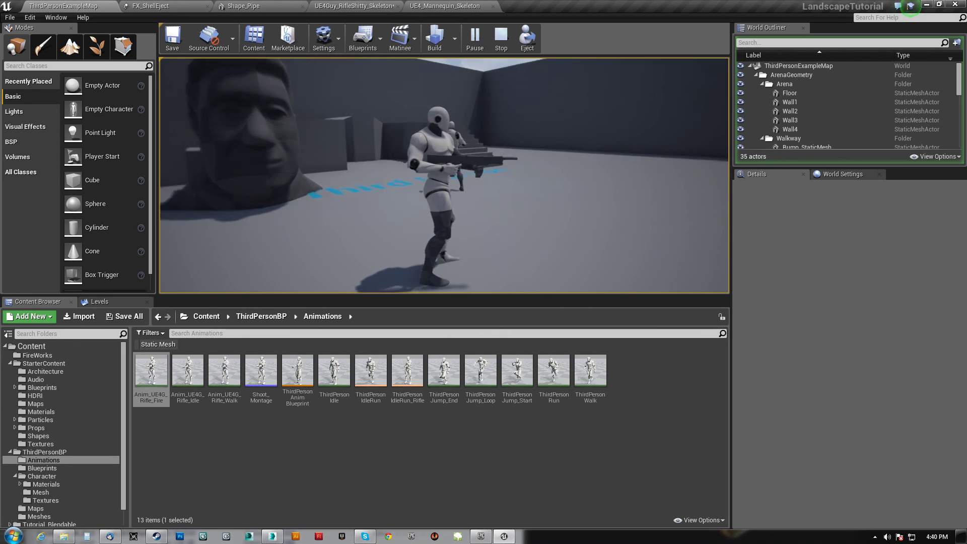
key("d")
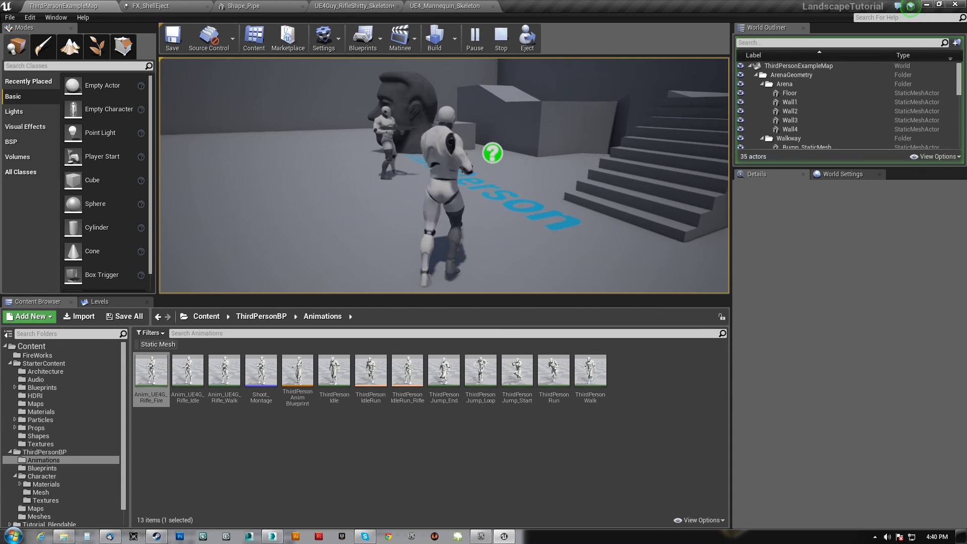
key("d")
key("d")
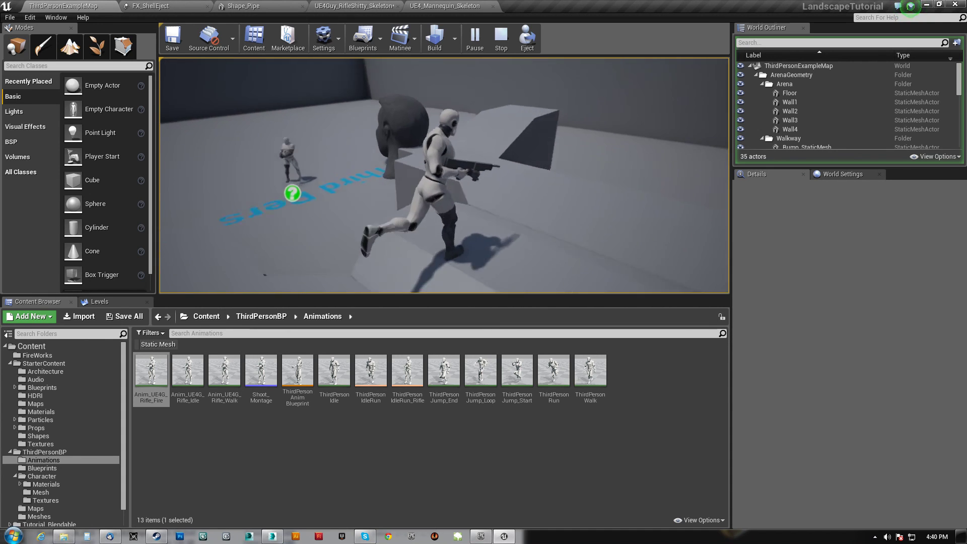
key("d")
key("space")
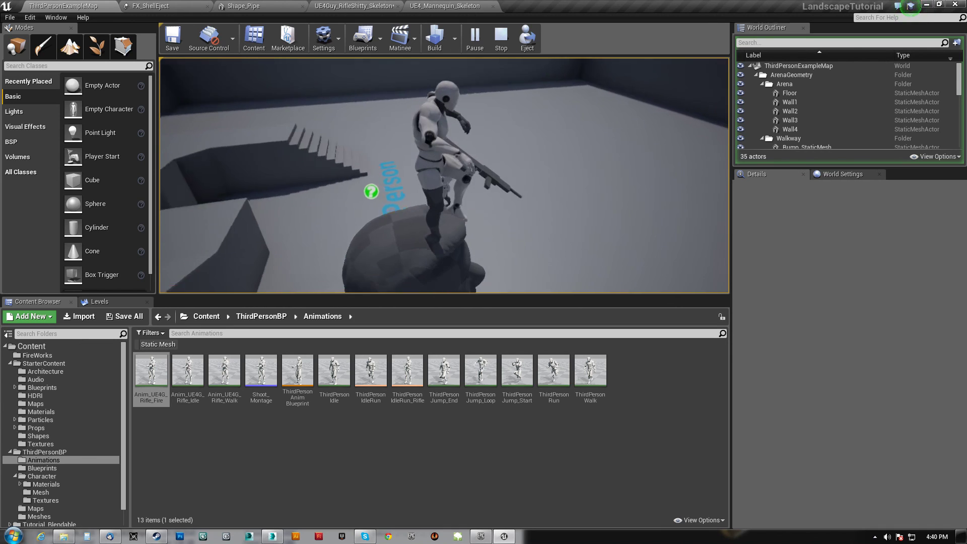
key("d")
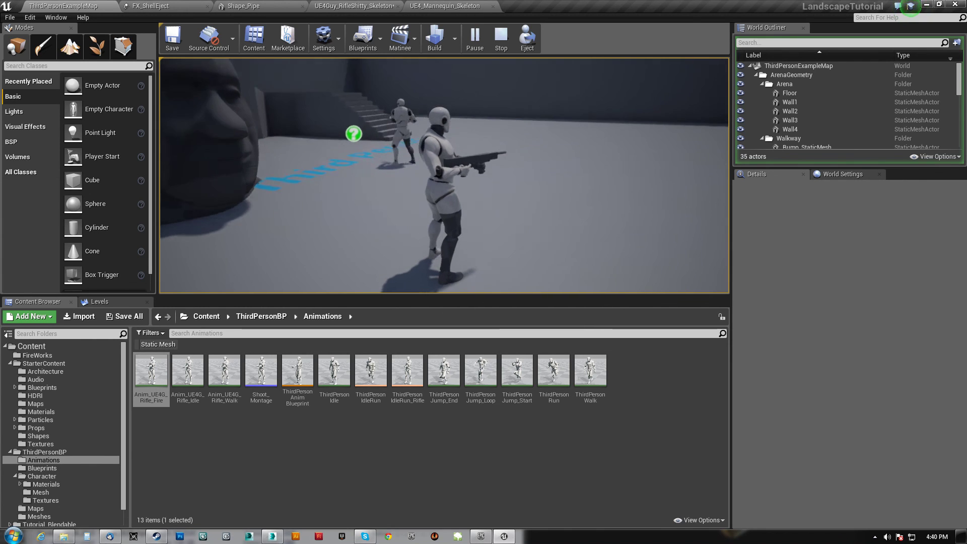
key("w")
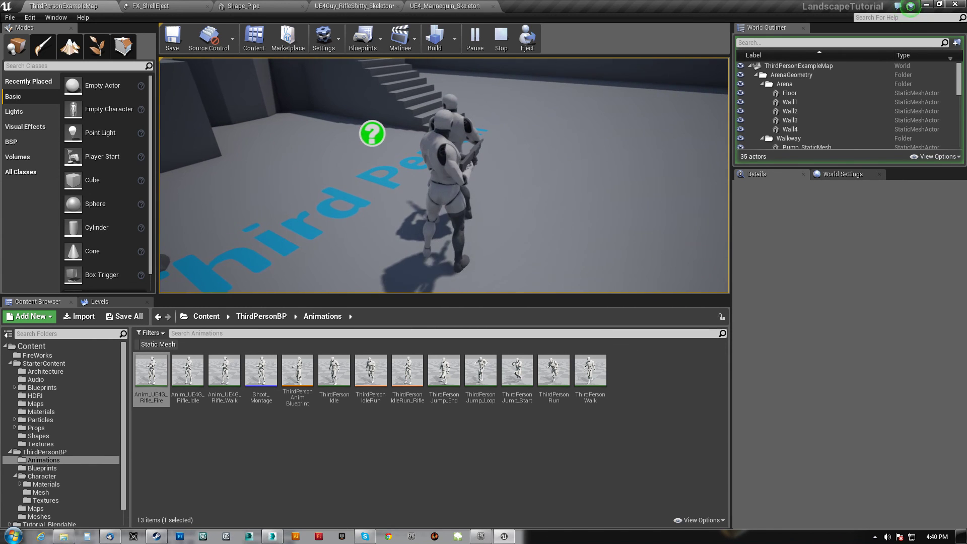
key("w")
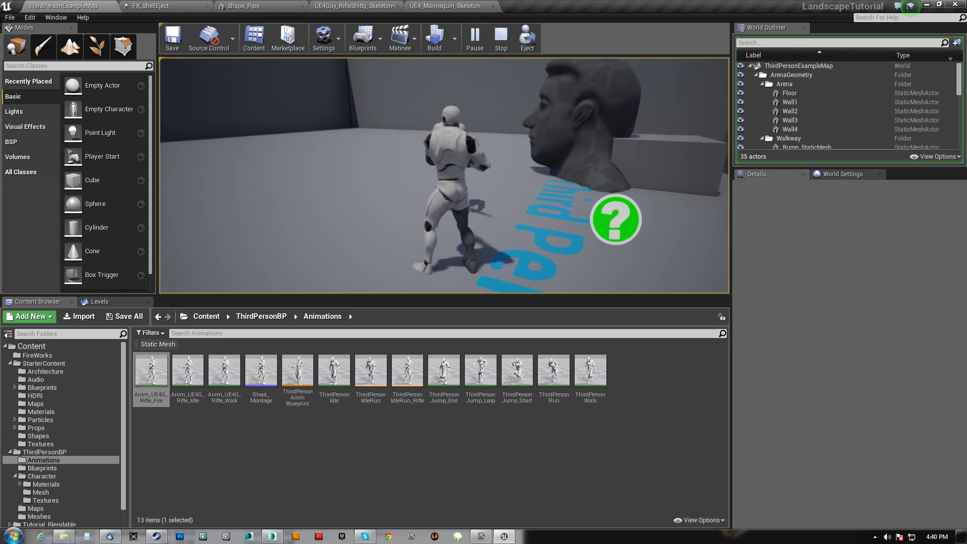
key("w")
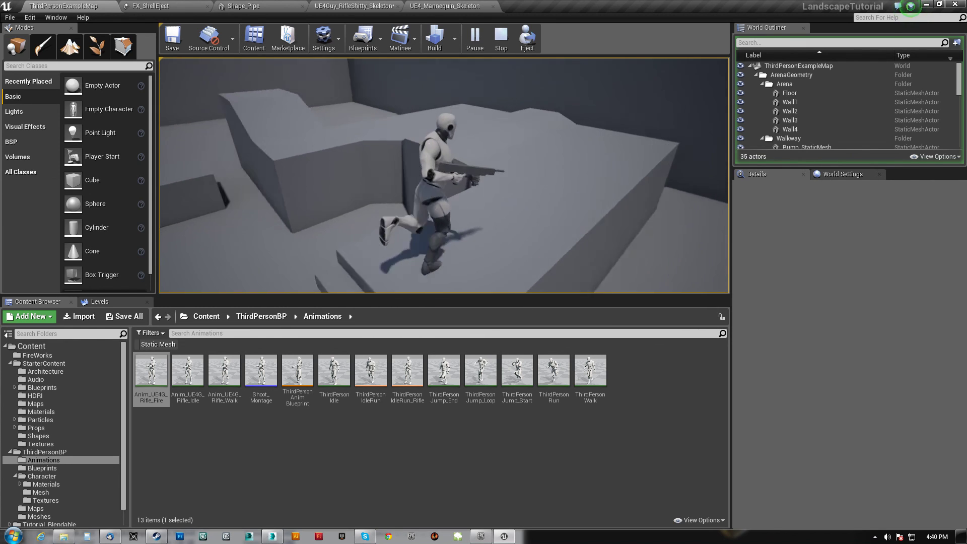
key("w")
key("space")
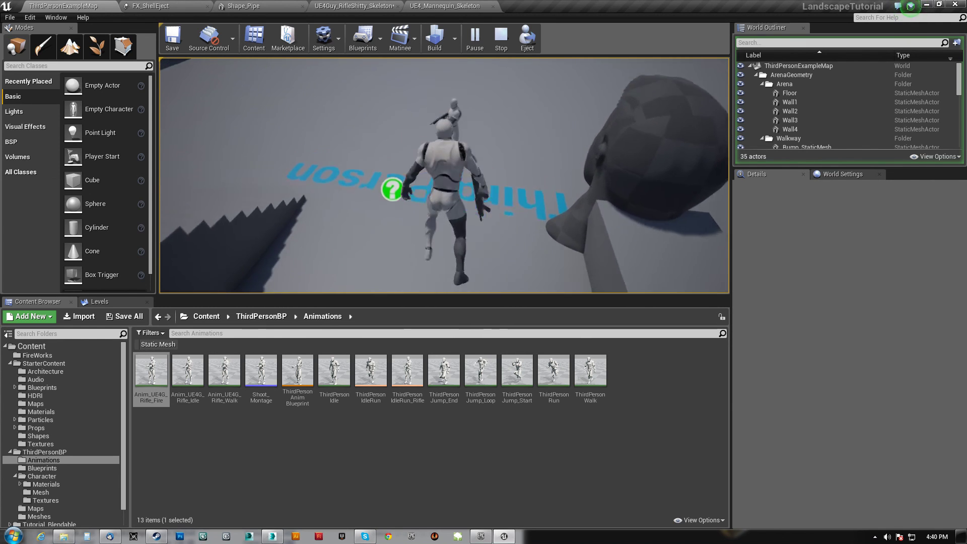
key("d")
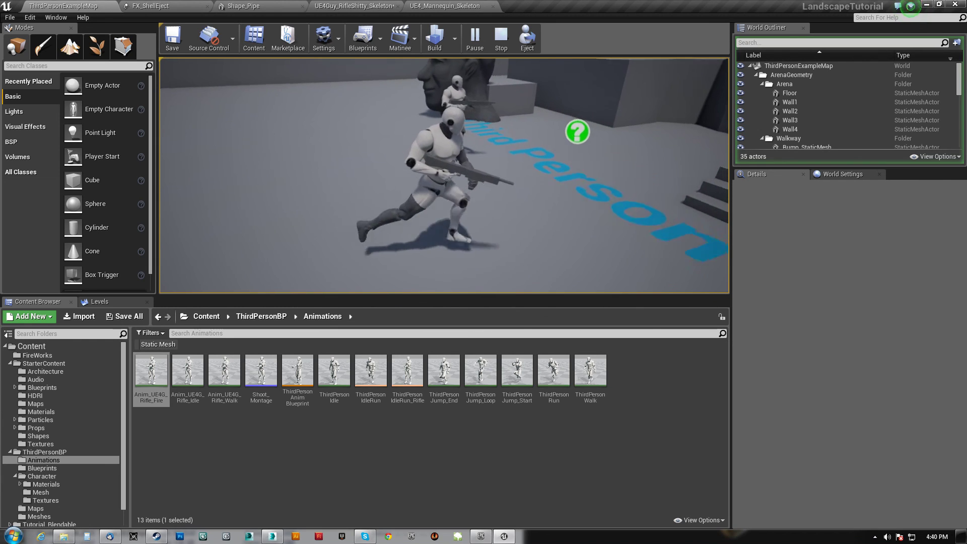
key("w")
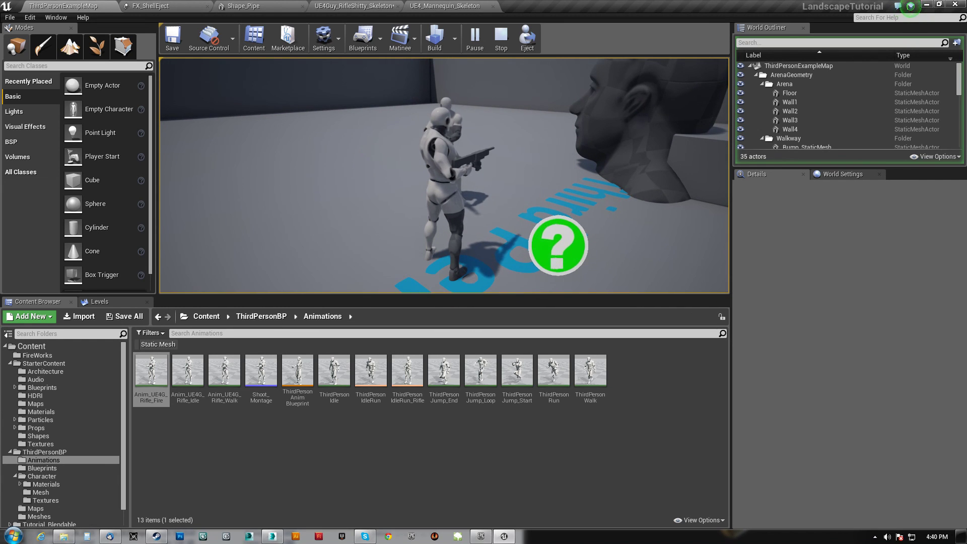